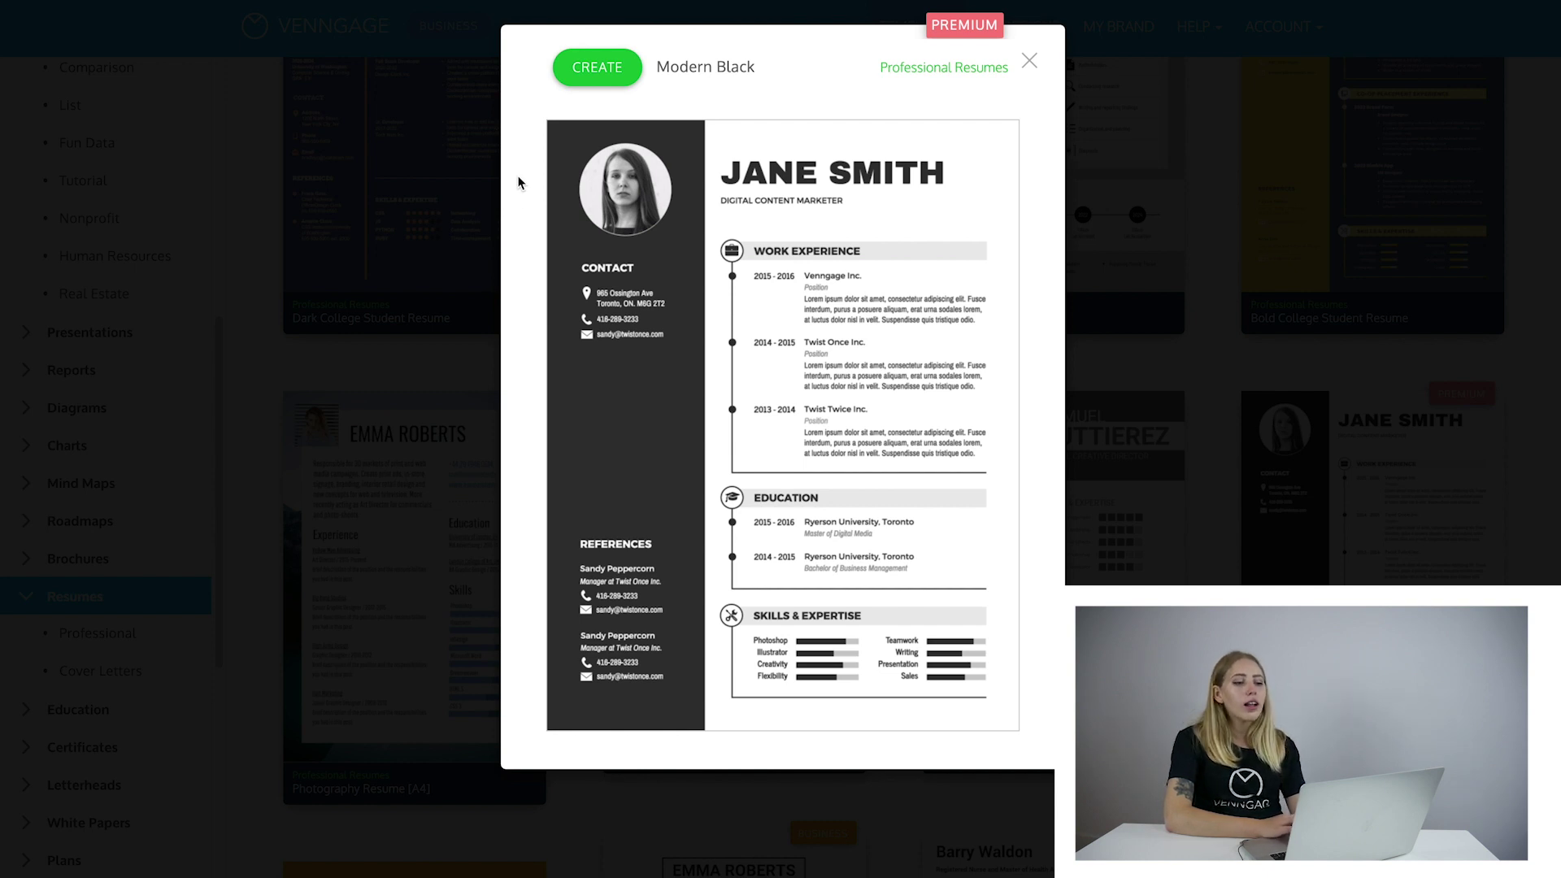
Create a design from the Modern Black resume template and set the canvas zoom to 60%.
left_click(603, 71)
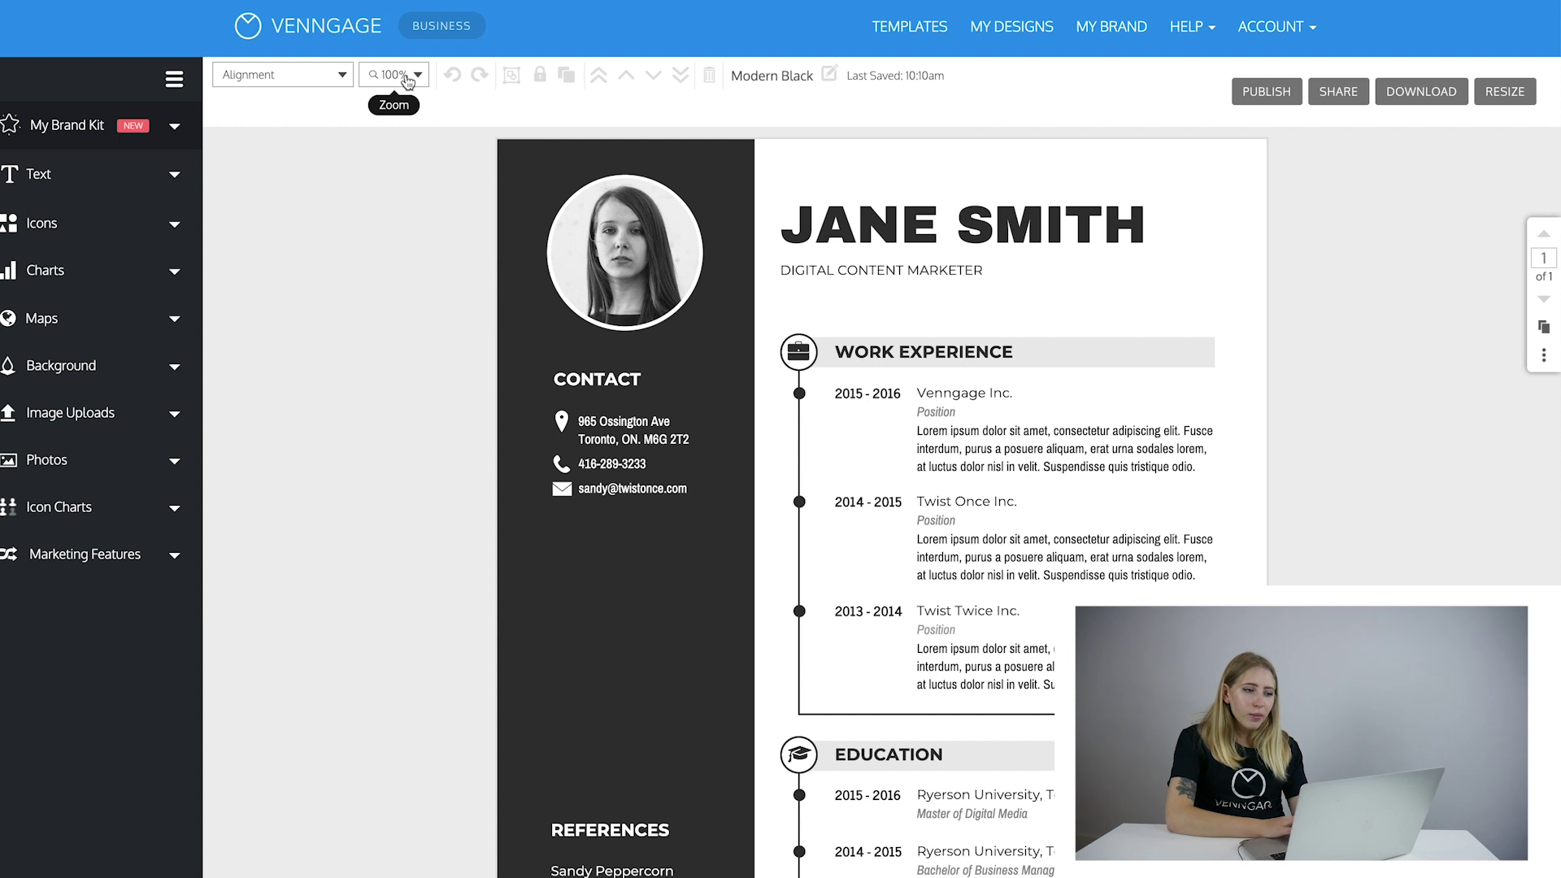
left_click(408, 77)
left_click(398, 137)
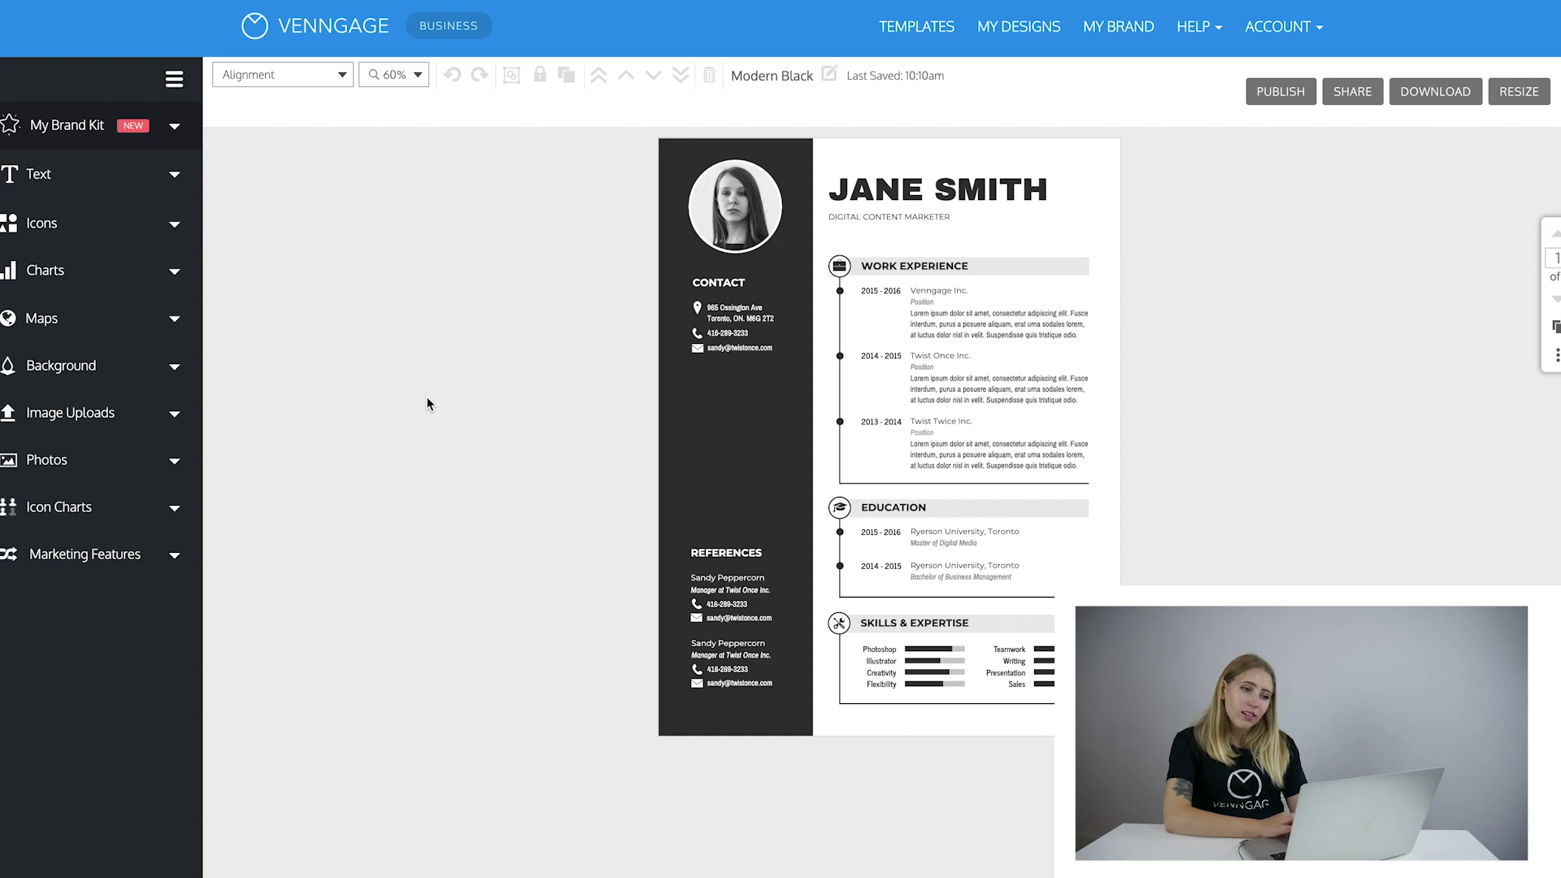
double_click(934, 195)
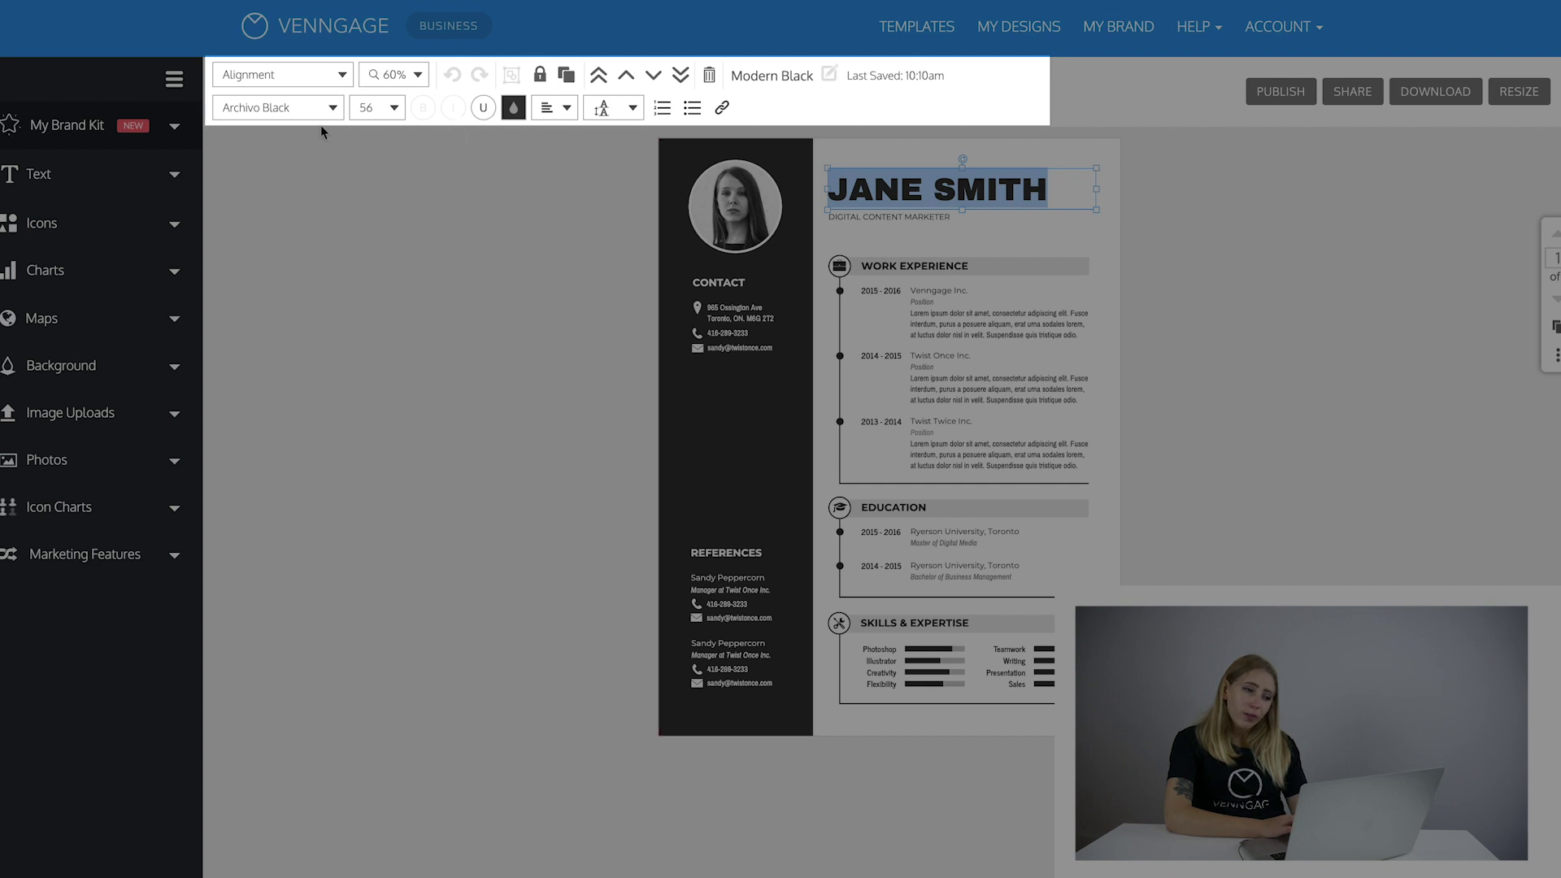
left_click(391, 112)
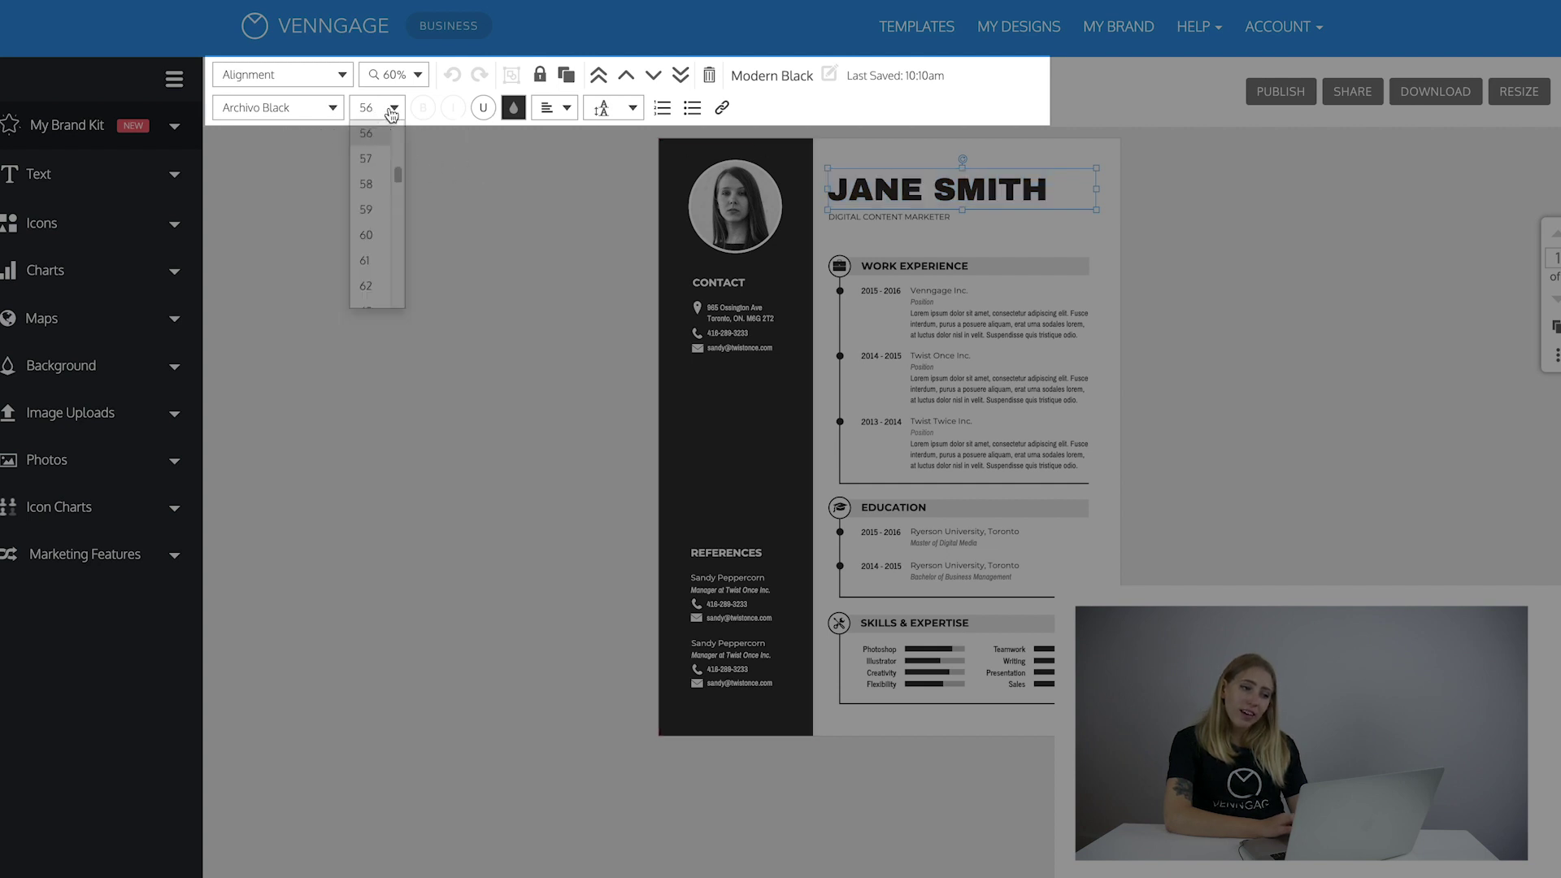
left_click(391, 111)
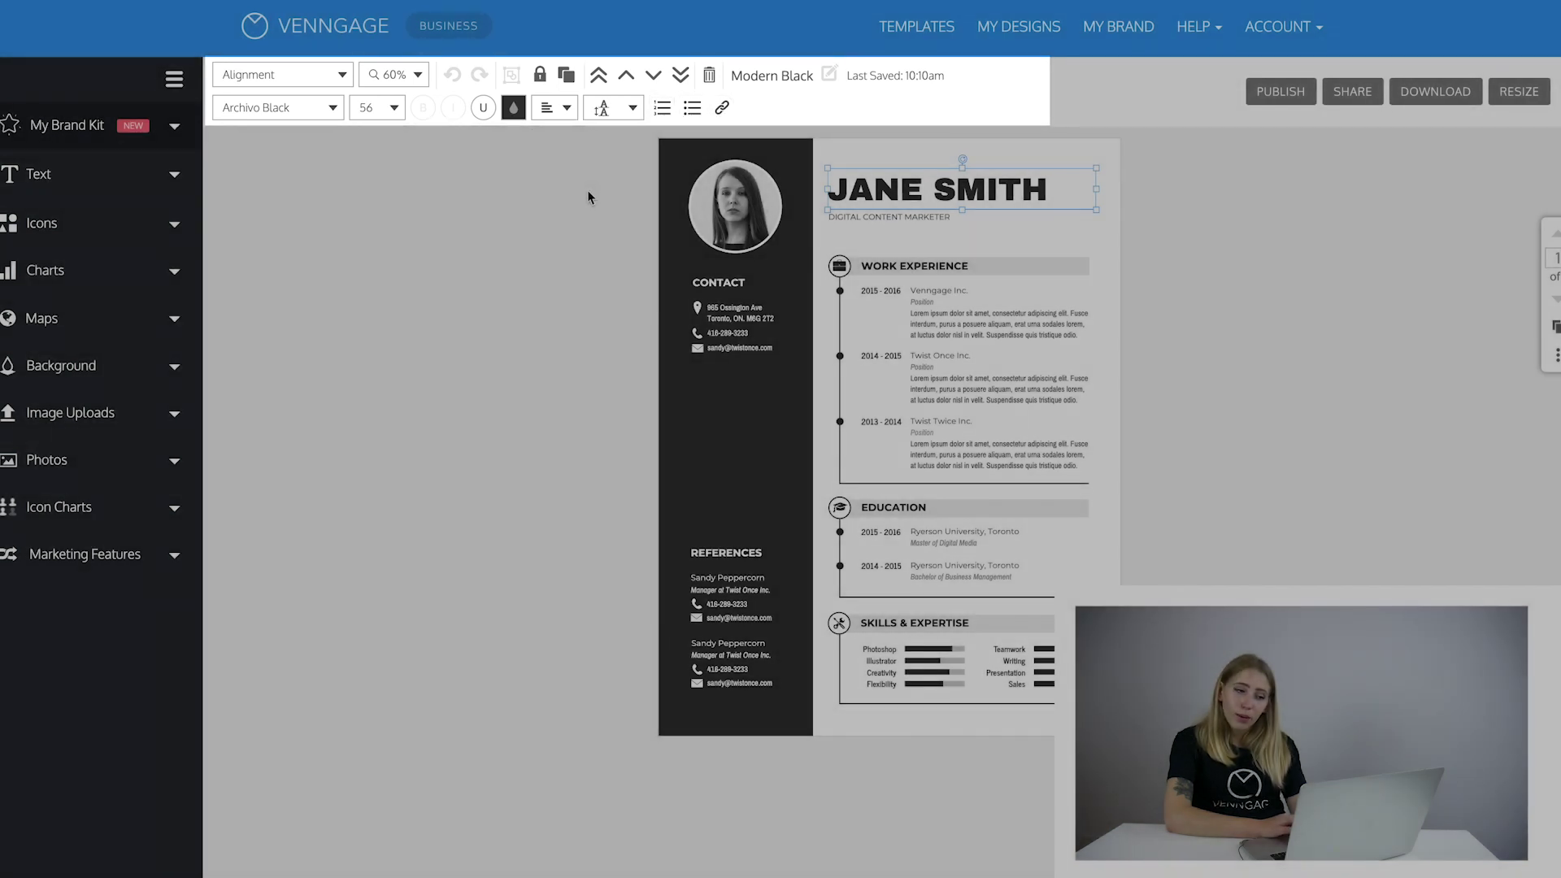
left_click(587, 190)
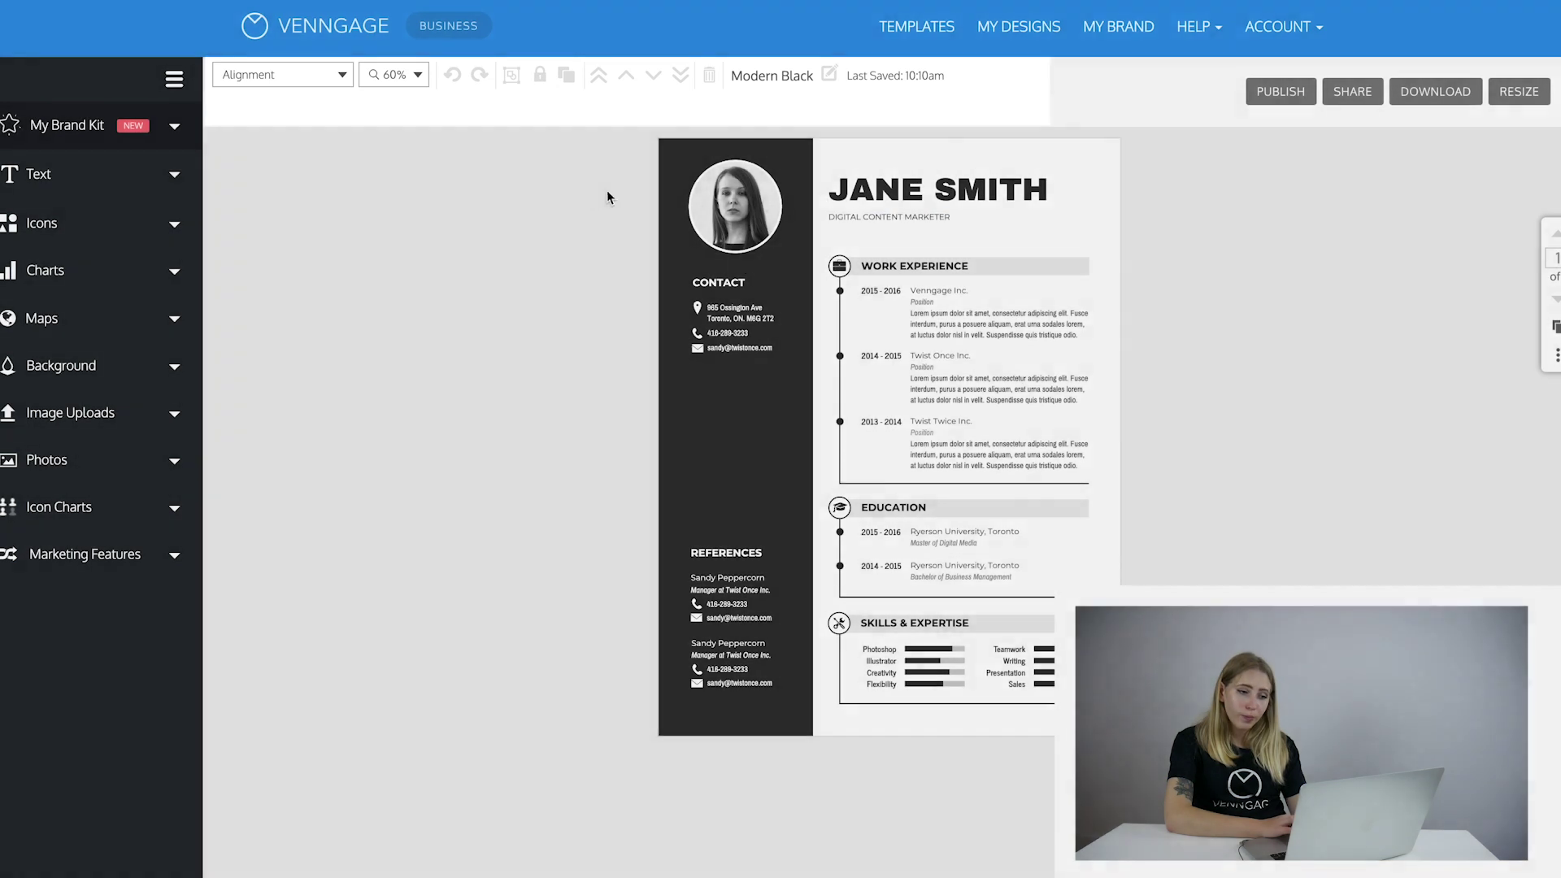
Try the Triangle frame shape on the profile photo and undo it.
left_click(701, 209)
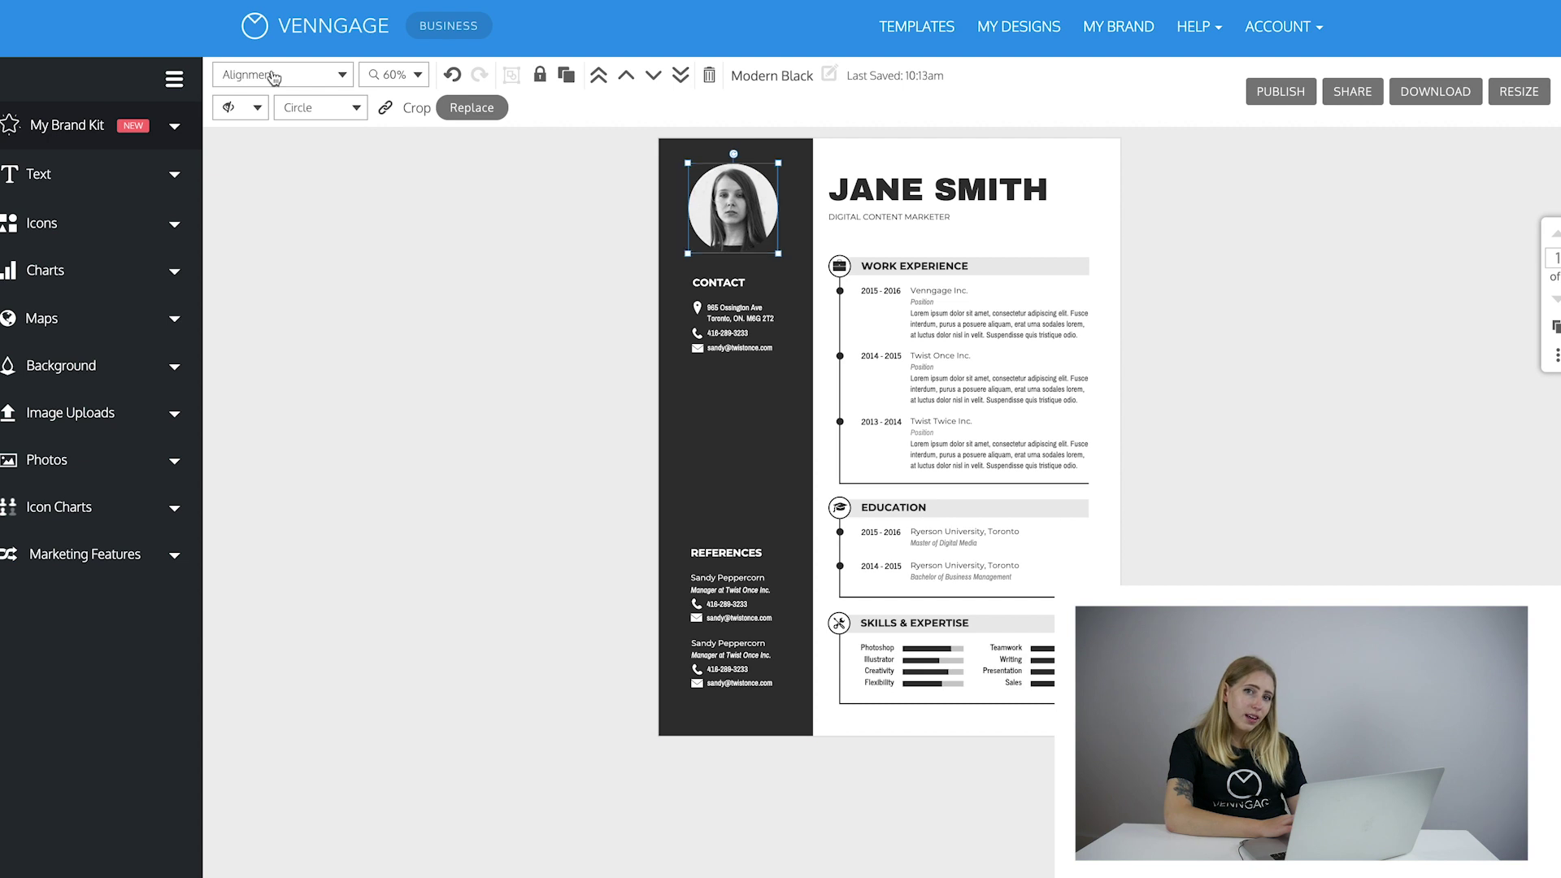
left_click(336, 109)
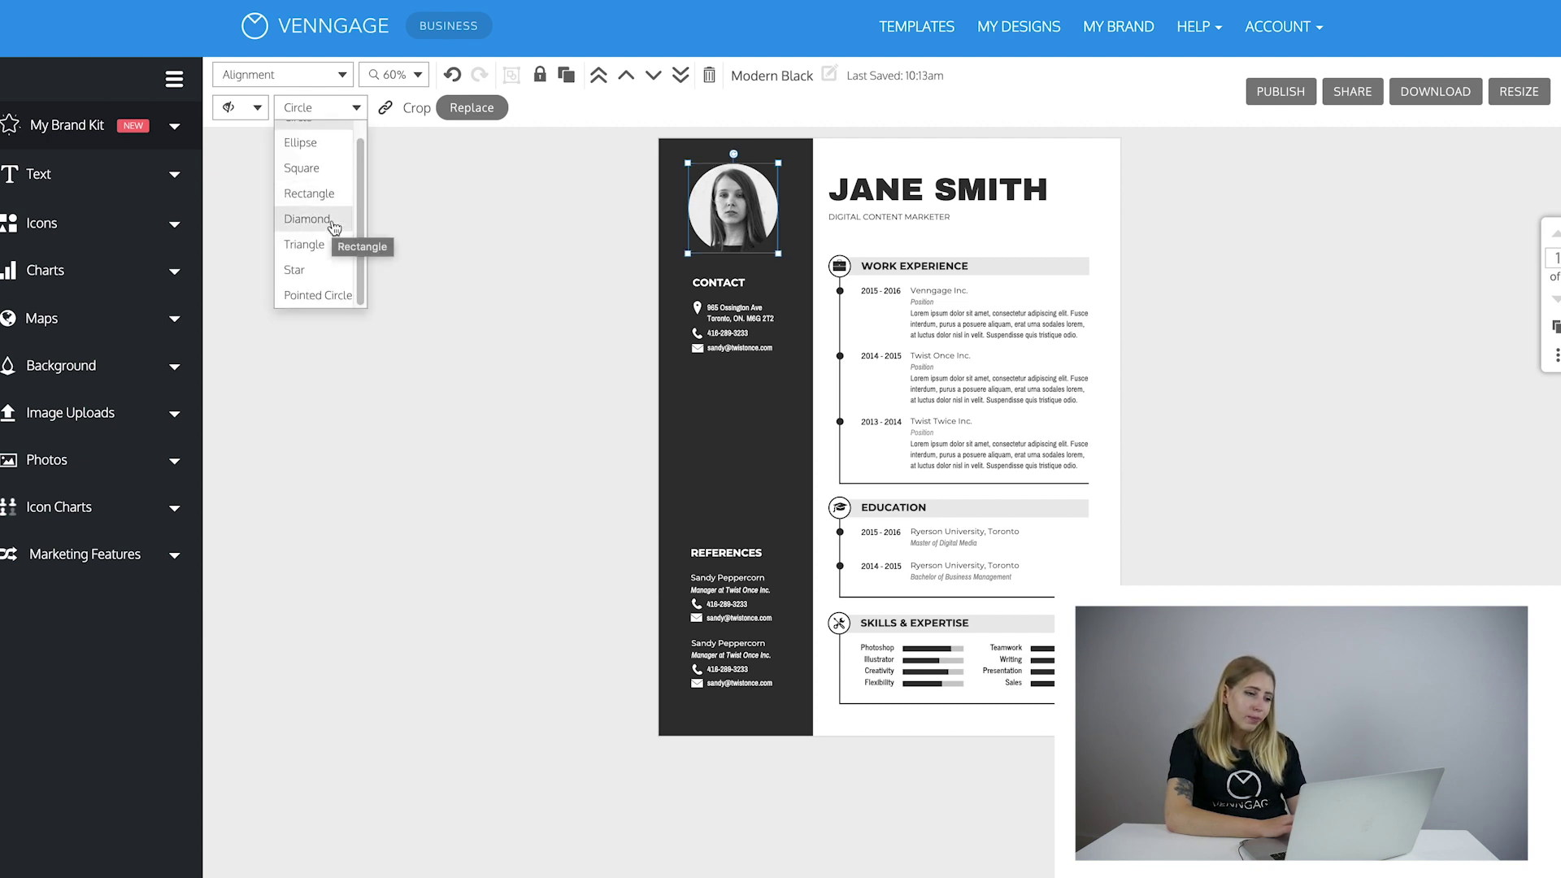
left_click(326, 251)
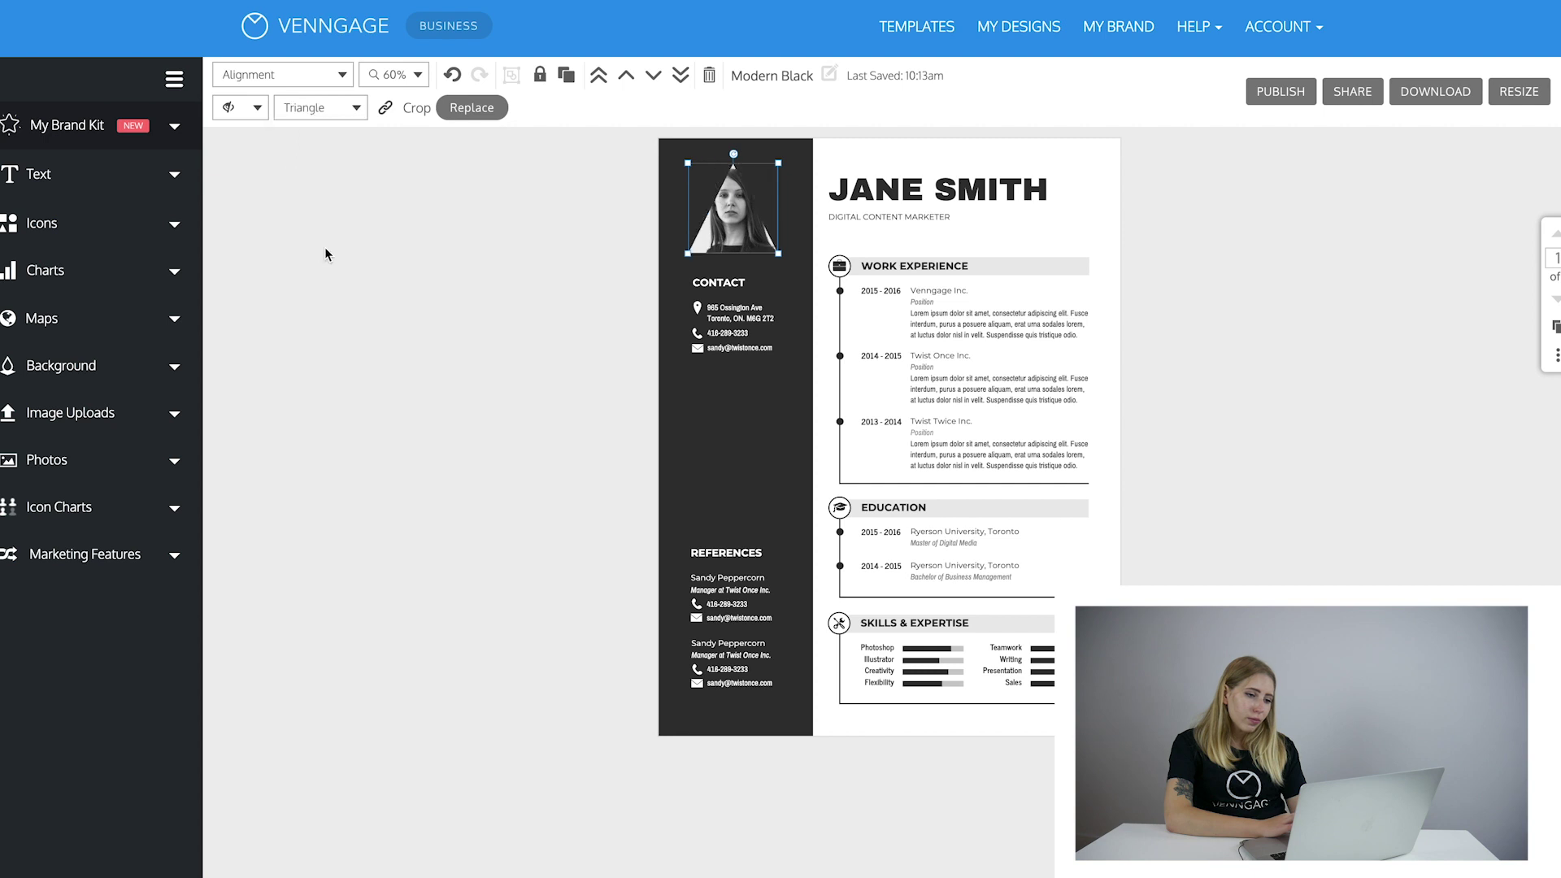
left_click(423, 232)
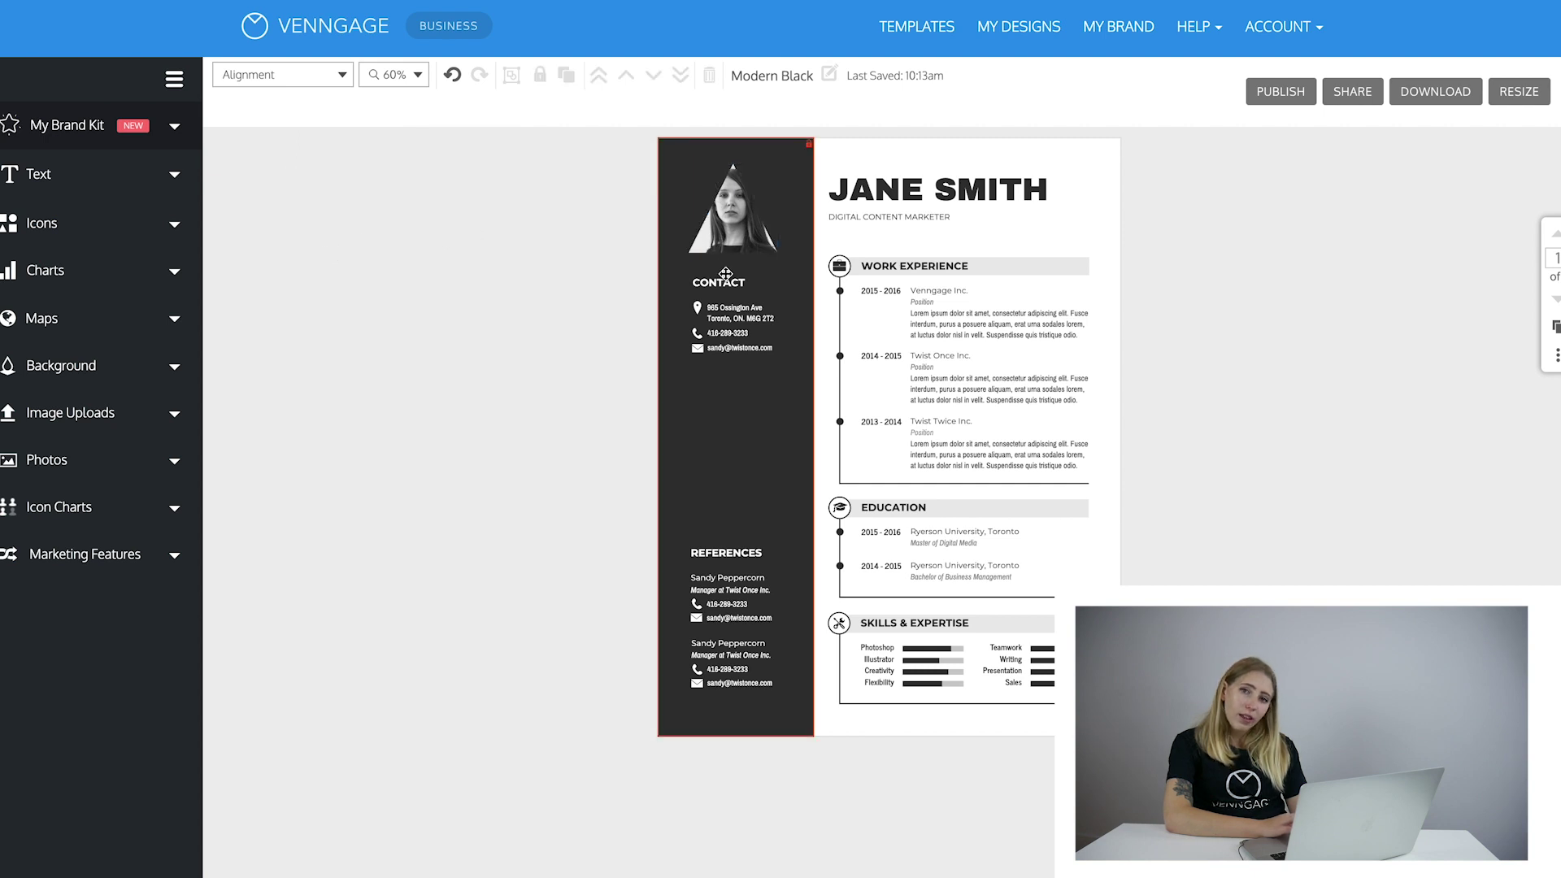
left_click(453, 75)
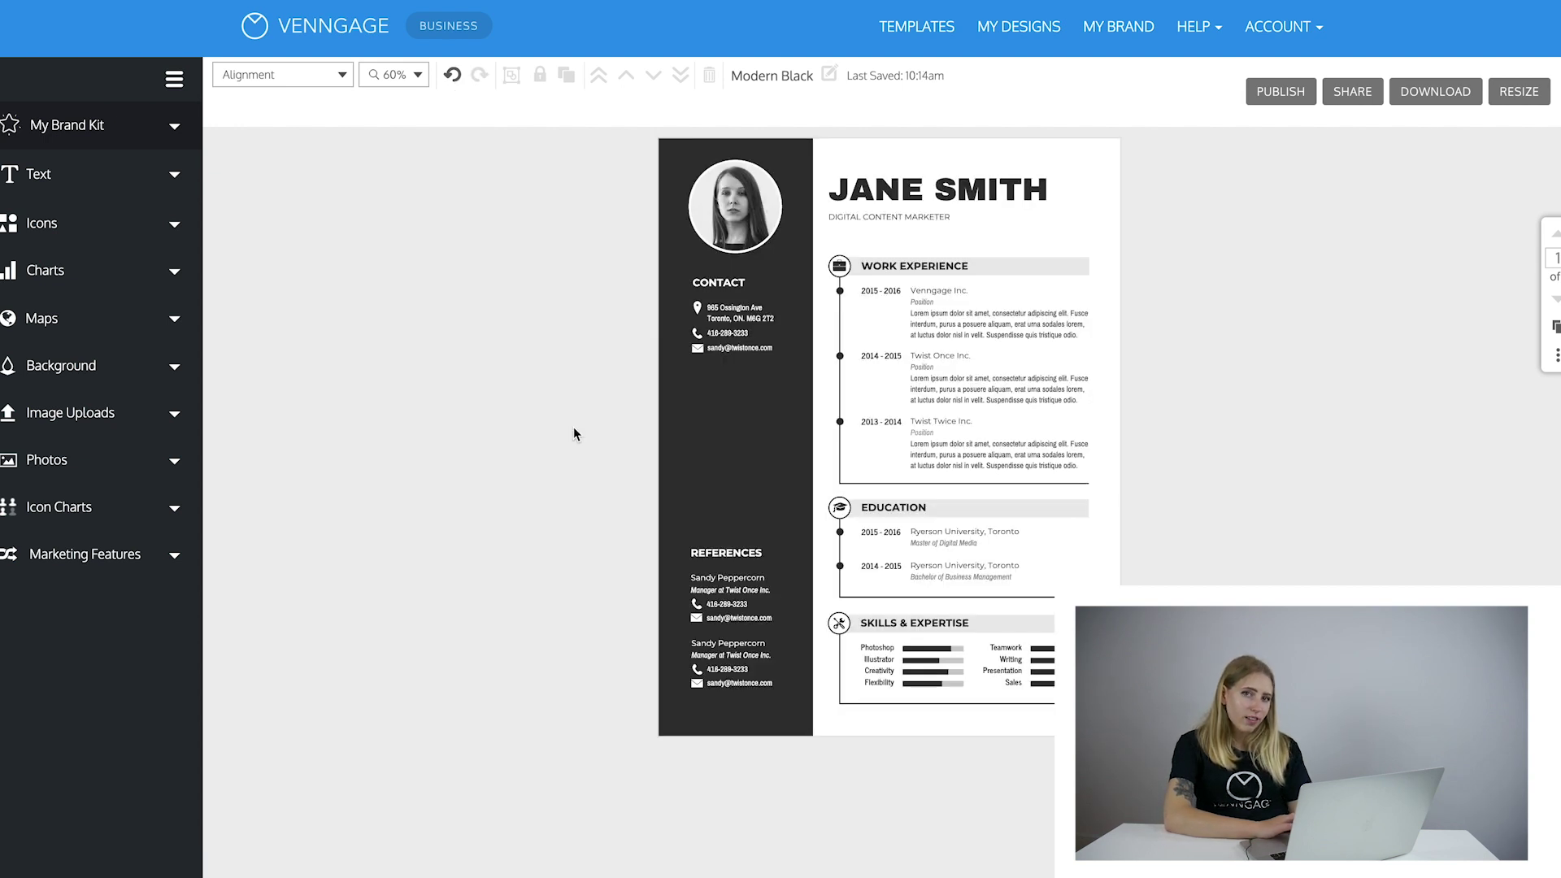
Unlock the dark sidebar rectangle behind the contact and references sections.
left_click(684, 434)
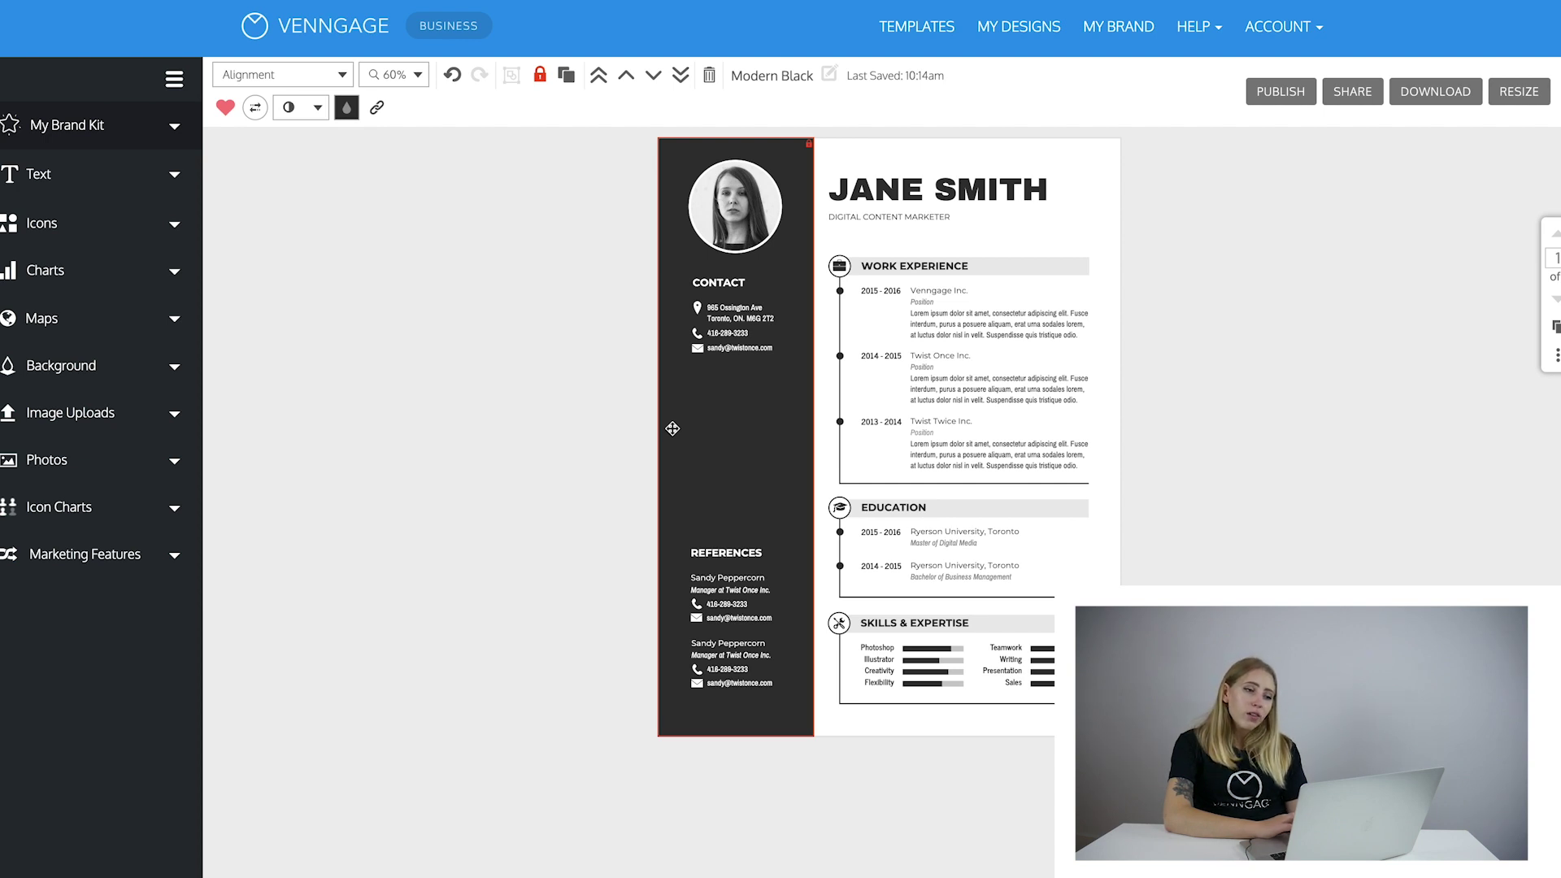
left_click(542, 78)
mouse_move(715, 393)
left_mouse_down()
mouse_move(697, 401)
mouse_move(715, 397)
left_mouse_up()
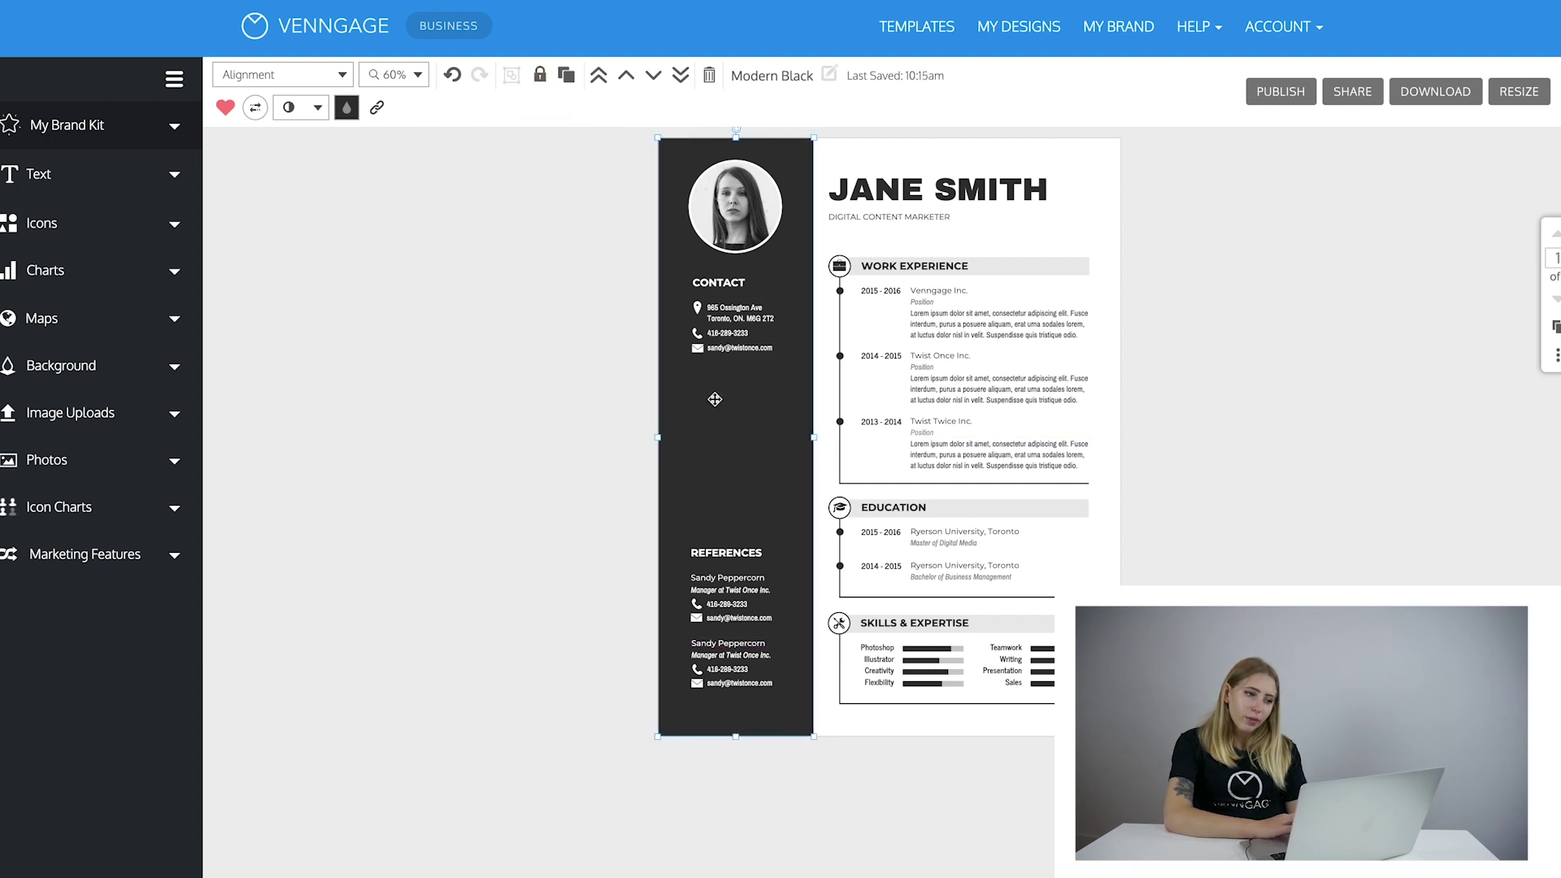
Recolor the sidebar rectangle to blue #3B99FF and save that color as a new swatch.
left_click(549, 407)
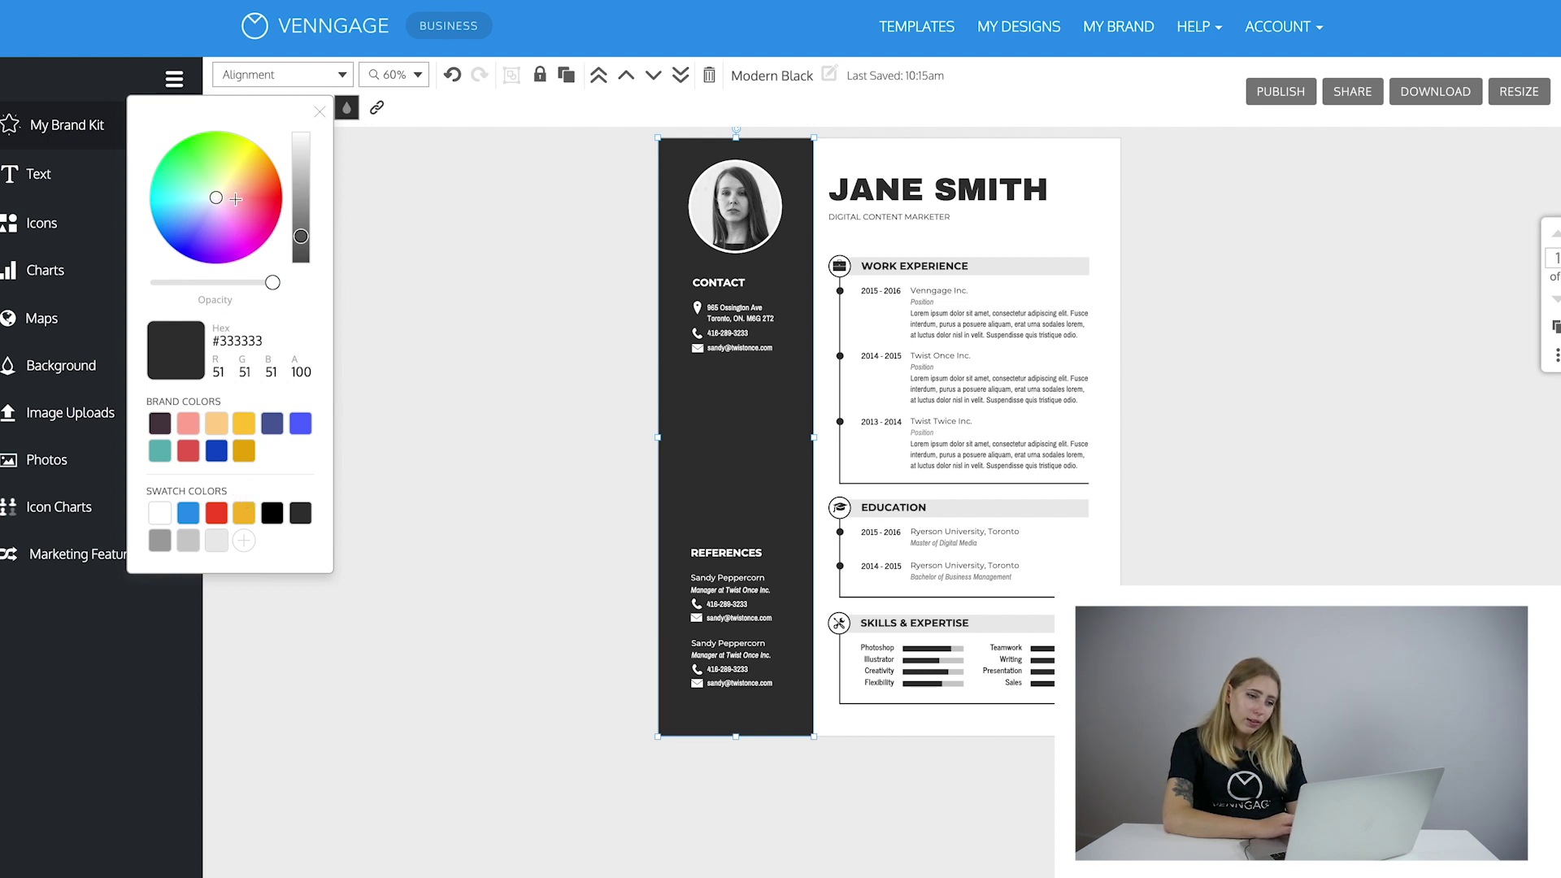
left_click_drag(239, 188, 173, 221)
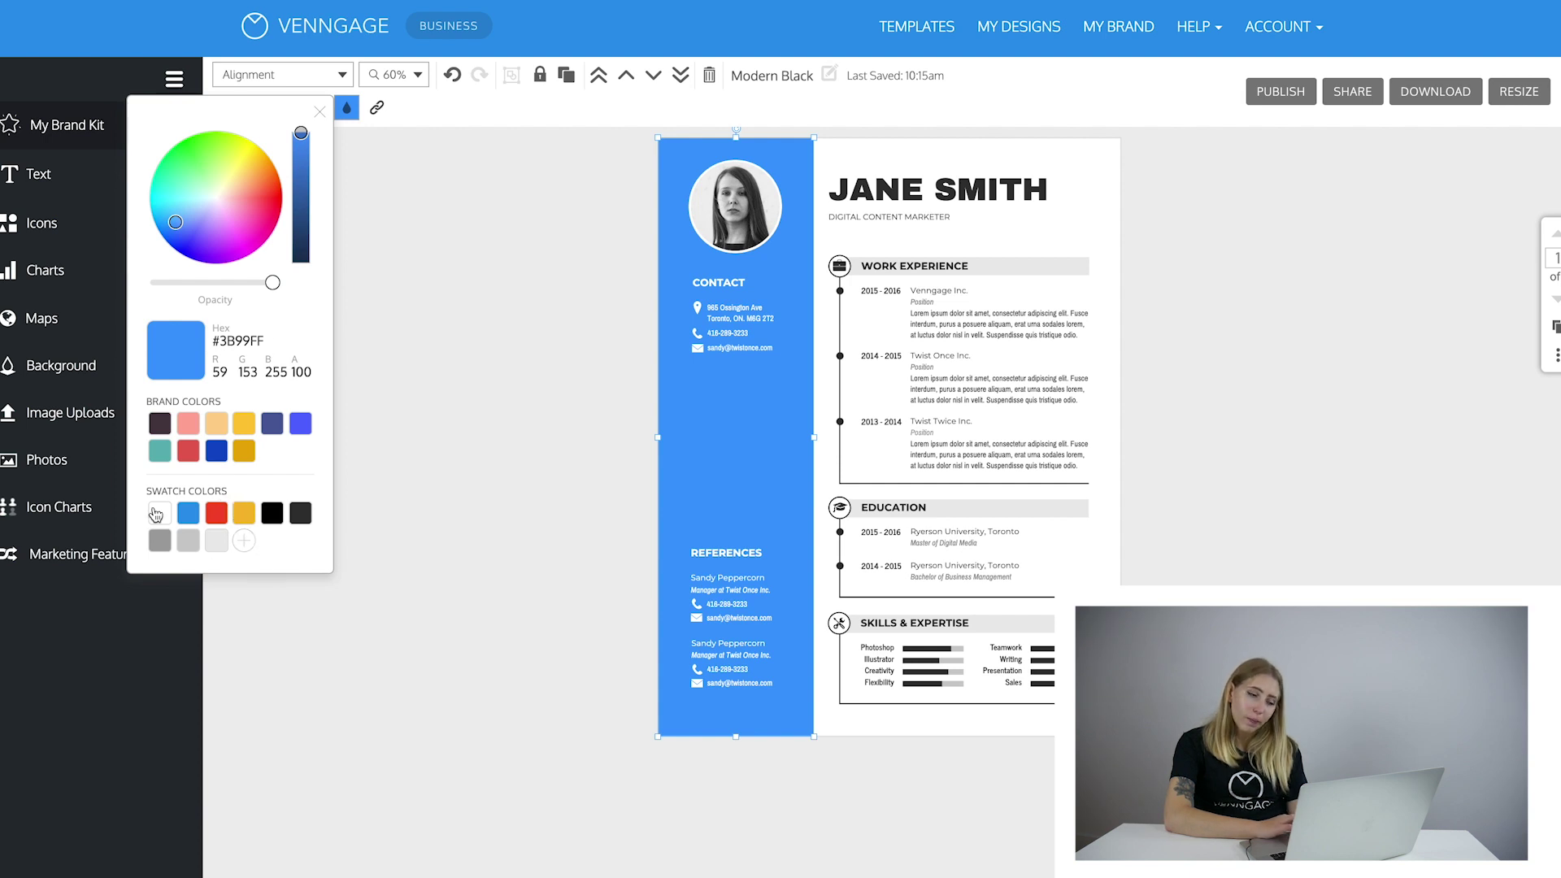
left_click(244, 542)
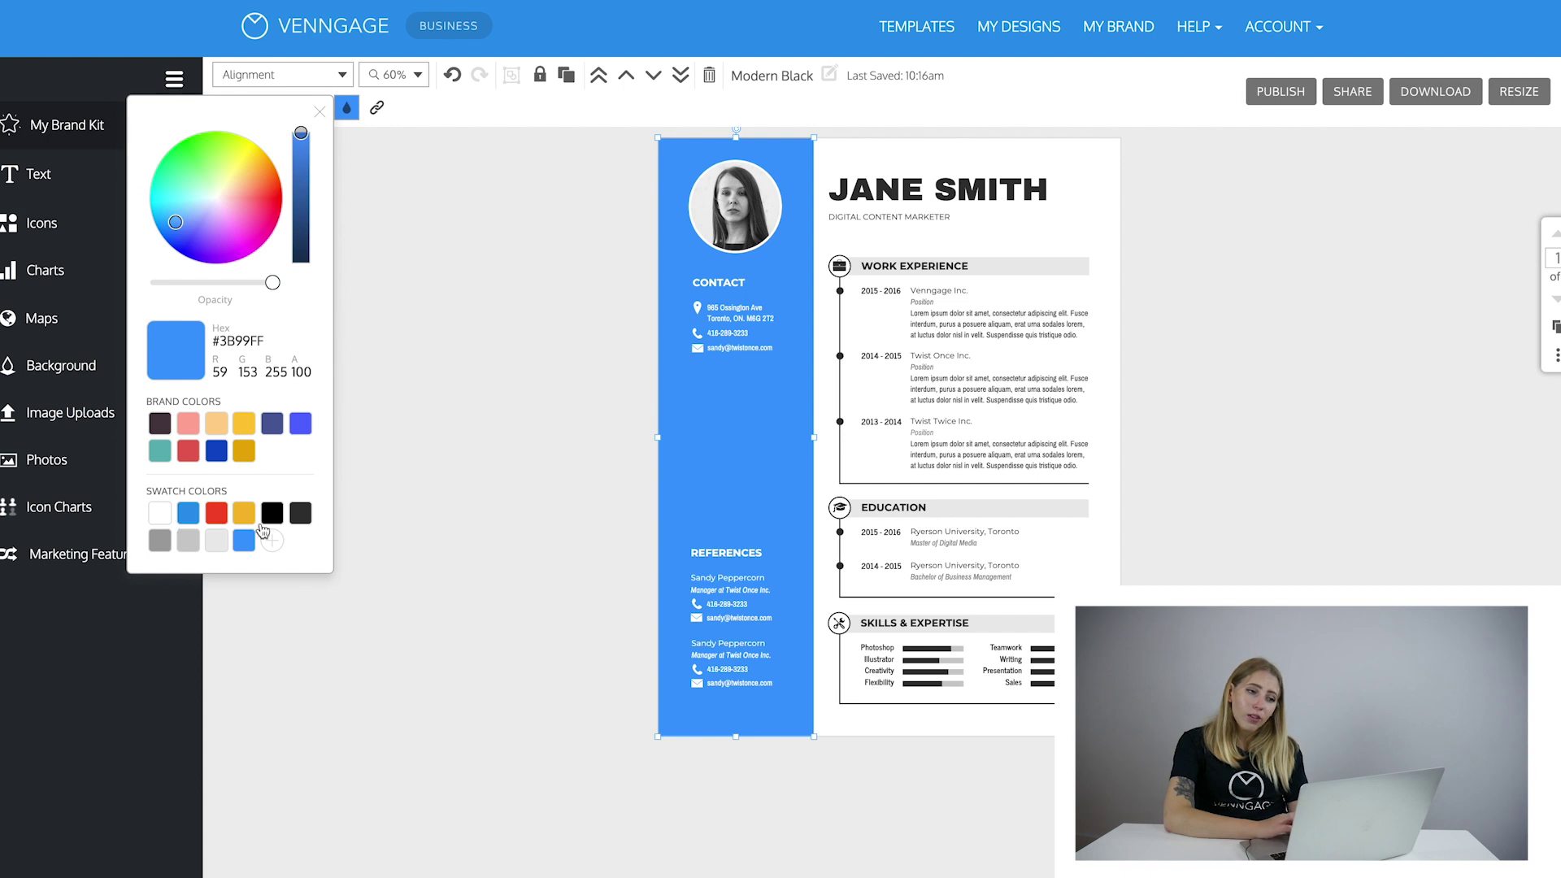
left_click(447, 401)
Recolor the large name heading with the saved blue swatch #3B99FF.
double_click(932, 188)
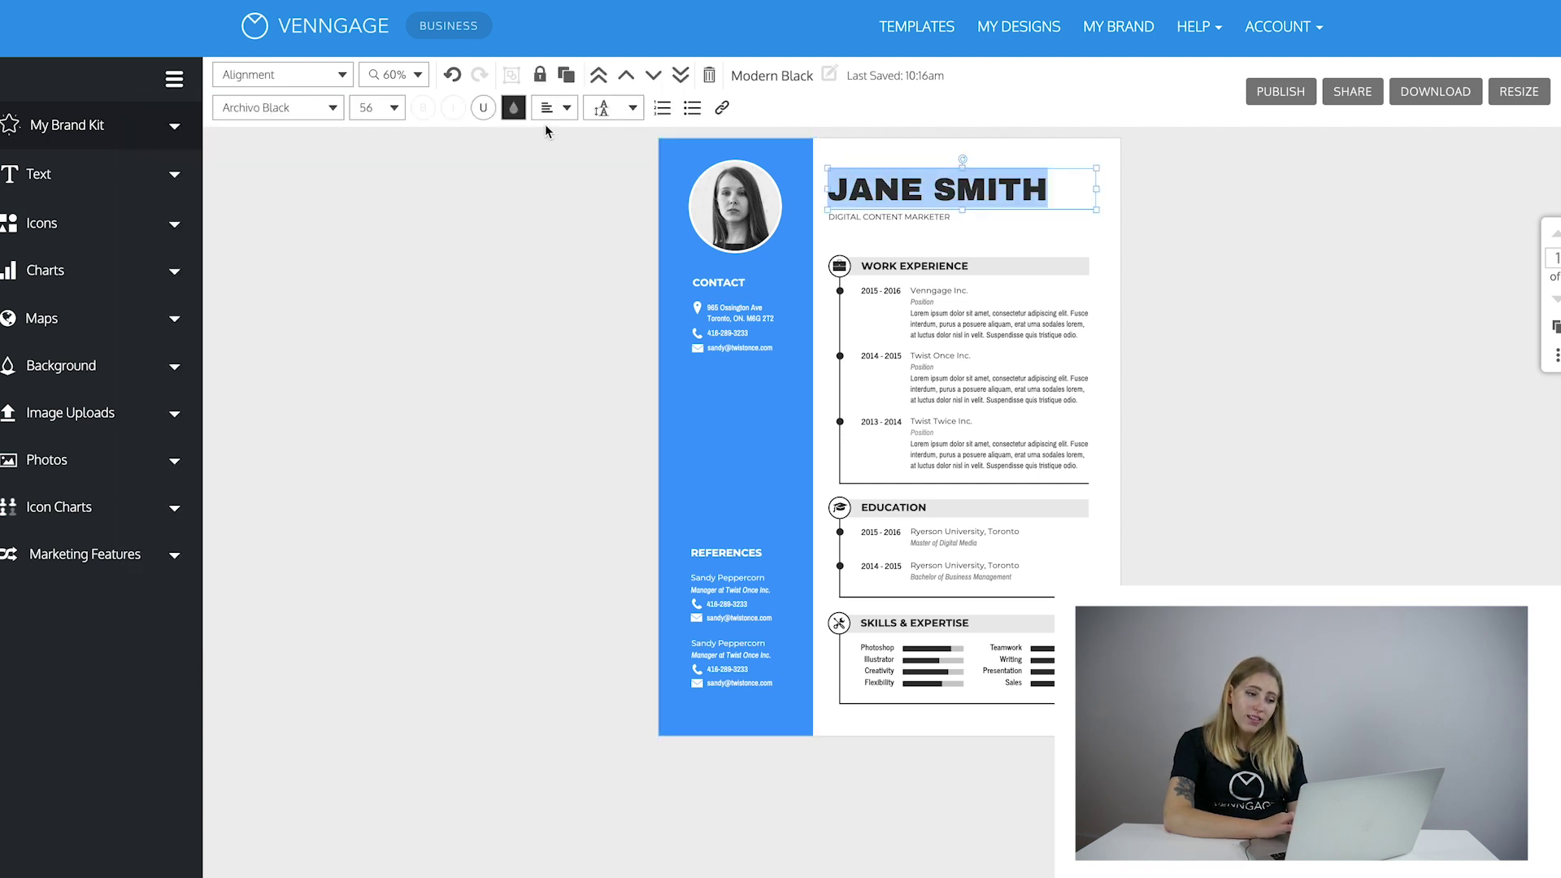
left_click(513, 109)
mouse_move(412, 541)
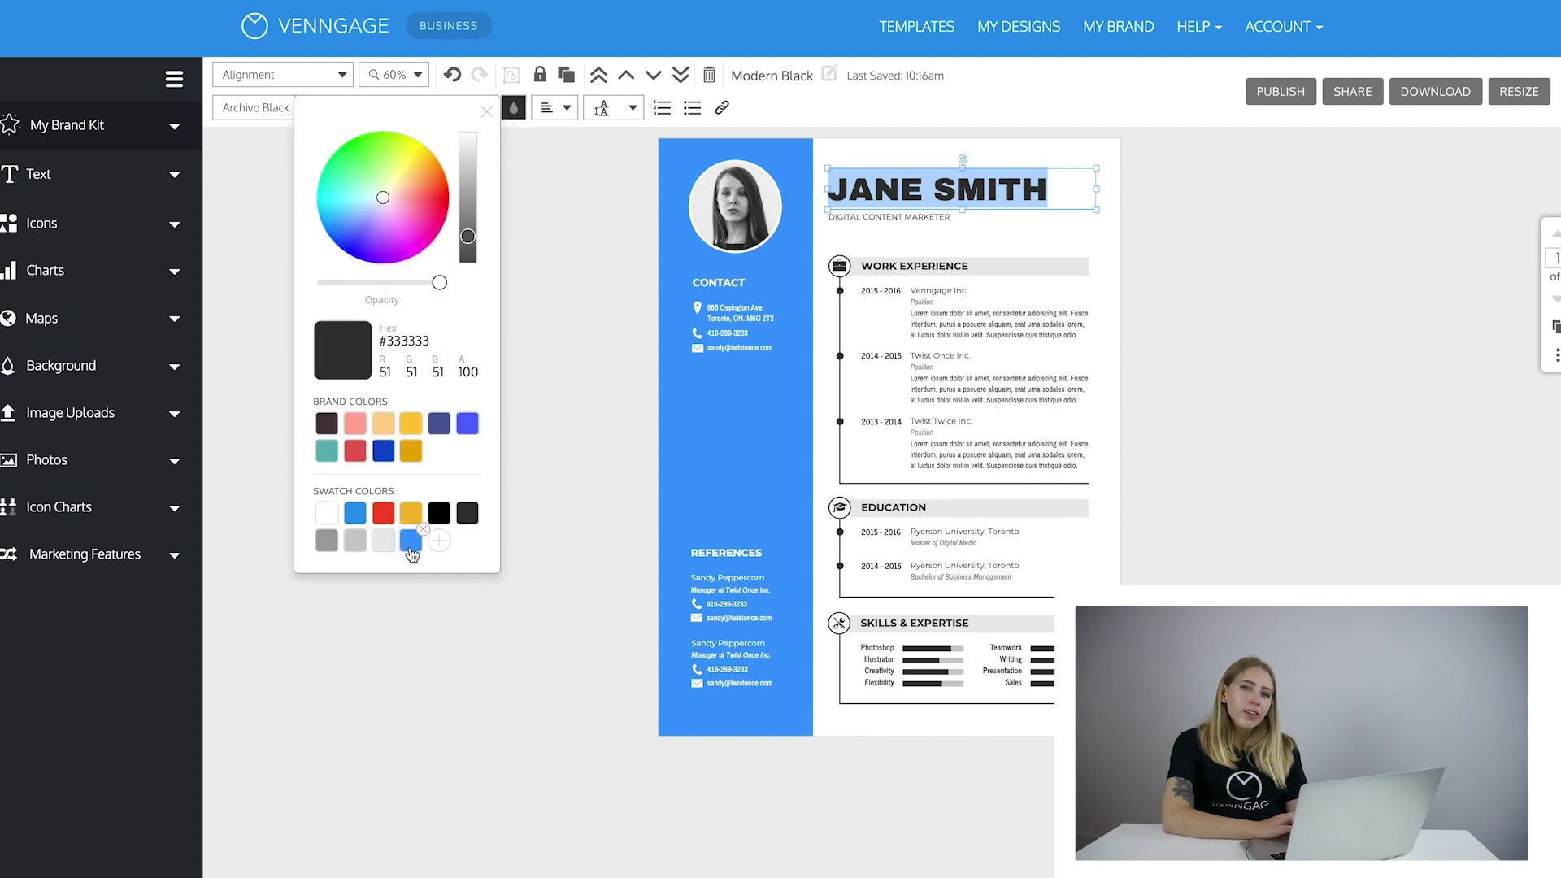
left_click(411, 540)
left_click(544, 517)
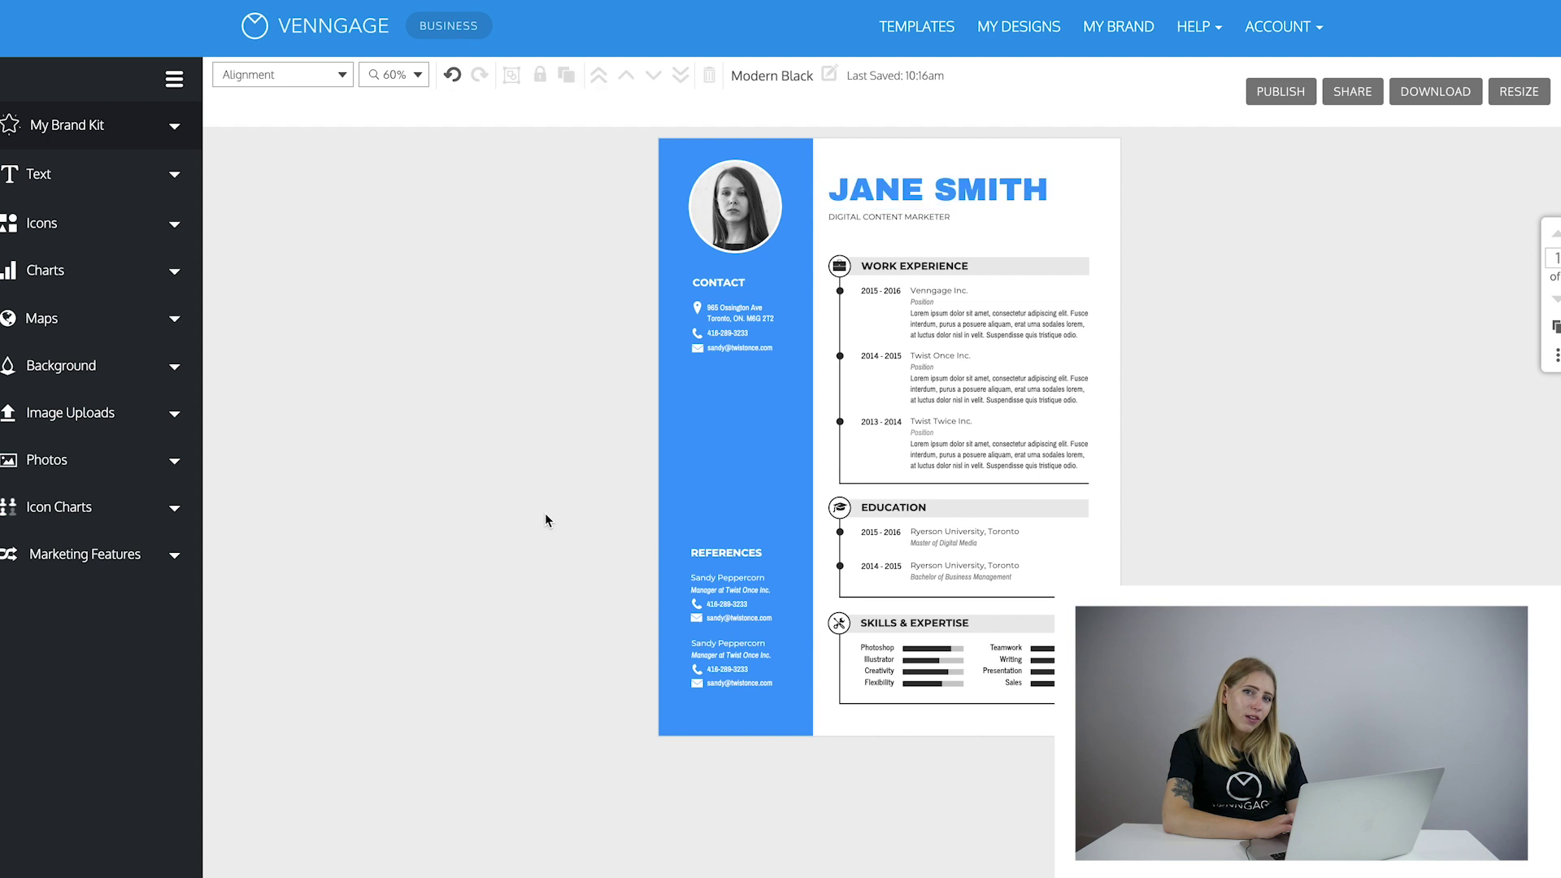
Replace the briefcase icon beside Work Experience with a solid dark camera icon found by searching for "camera".
scroll(867, 248, "up", 4)
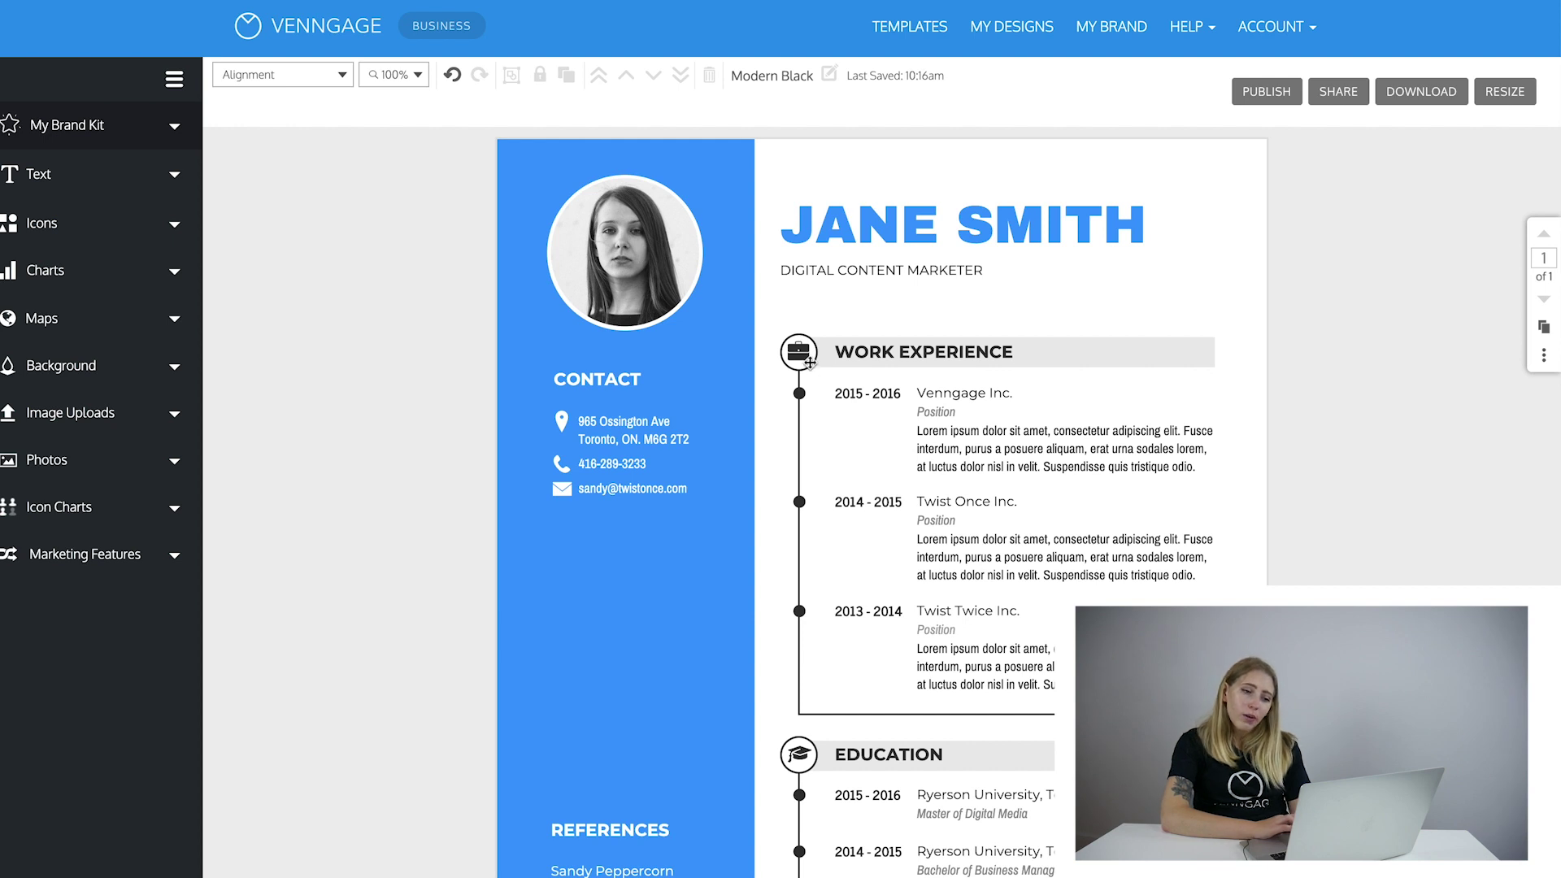
left_click(800, 352)
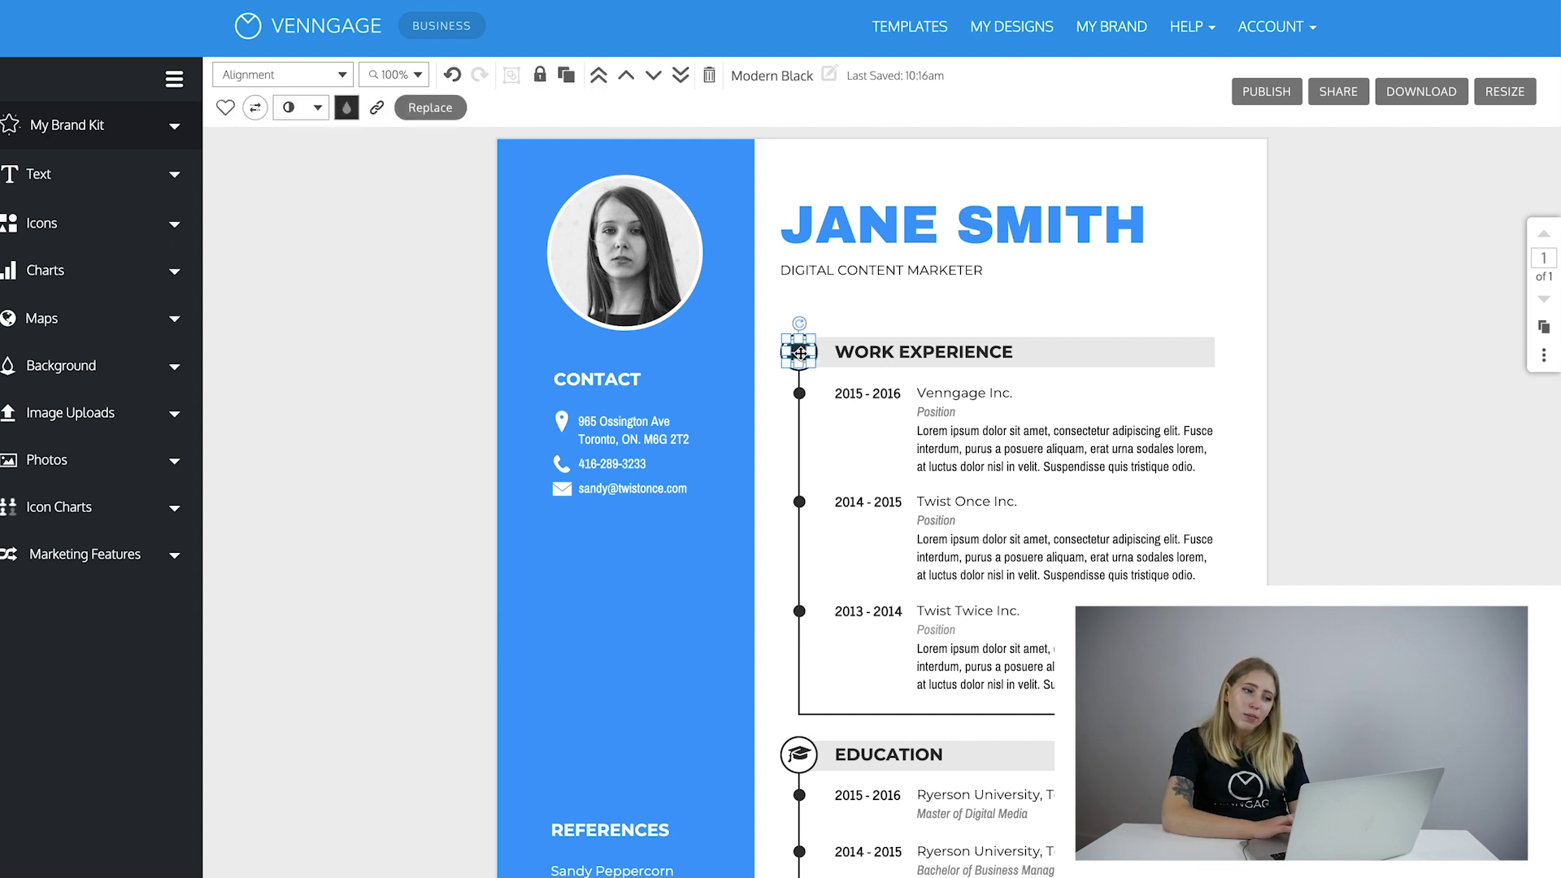
left_click(430, 108)
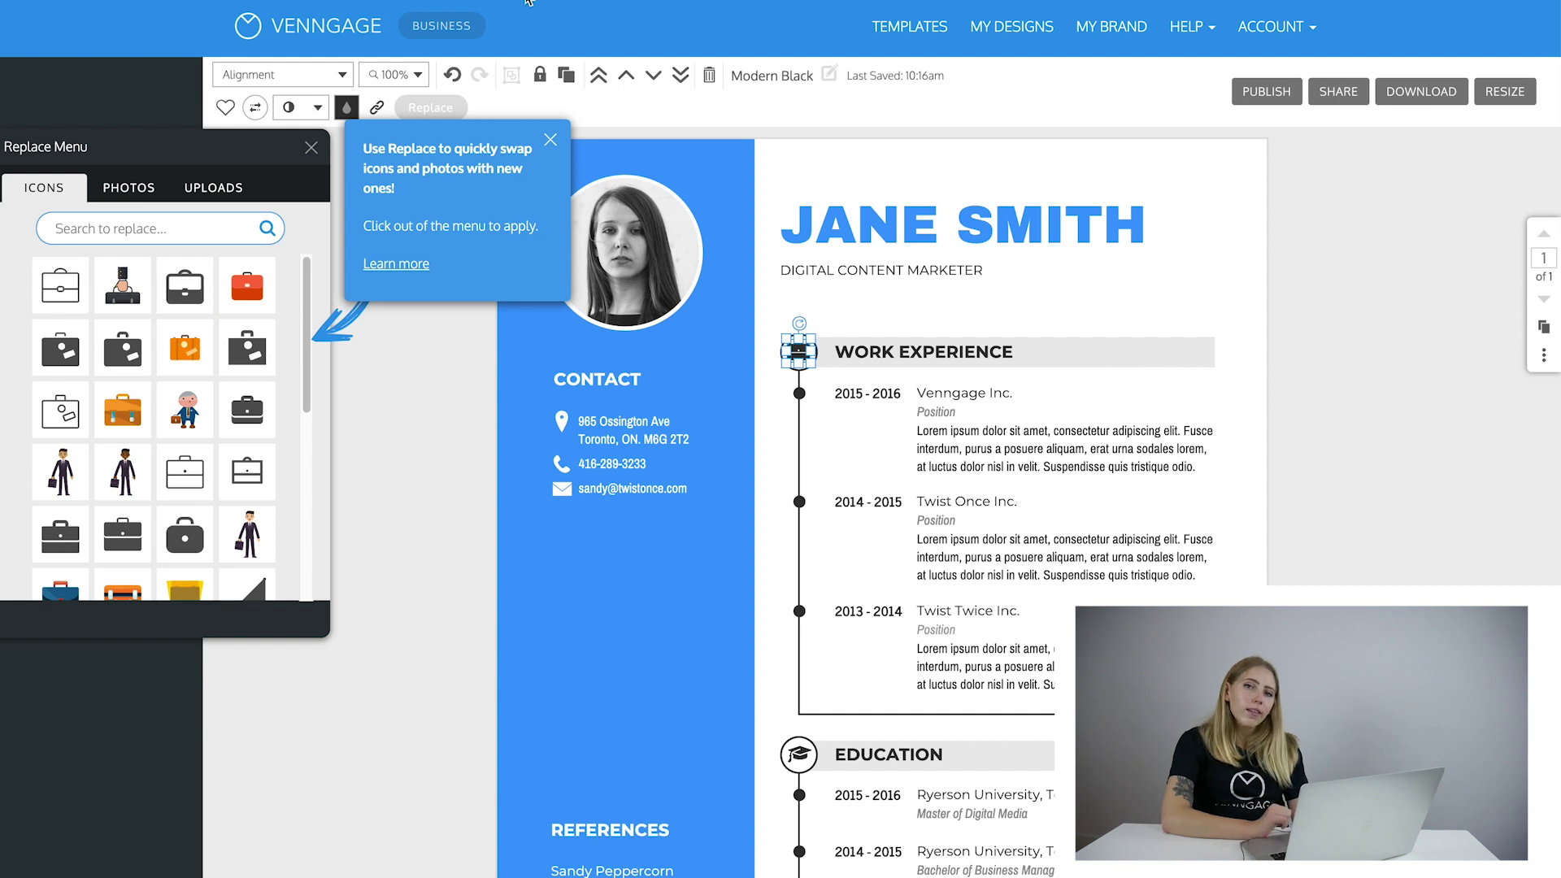
left_click(551, 140)
left_click(167, 236)
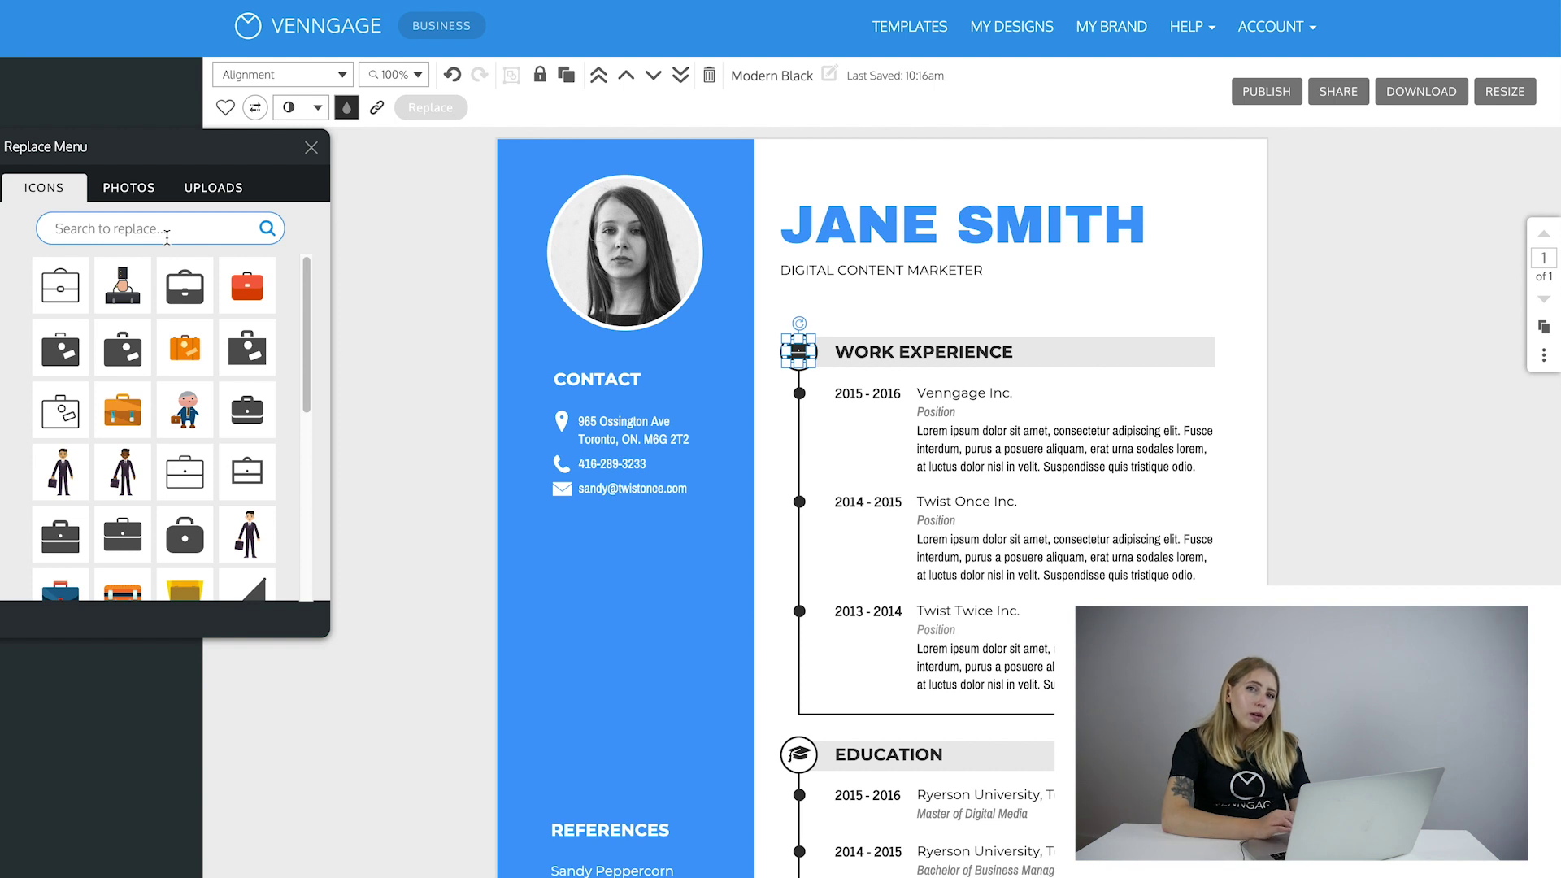
type("camera")
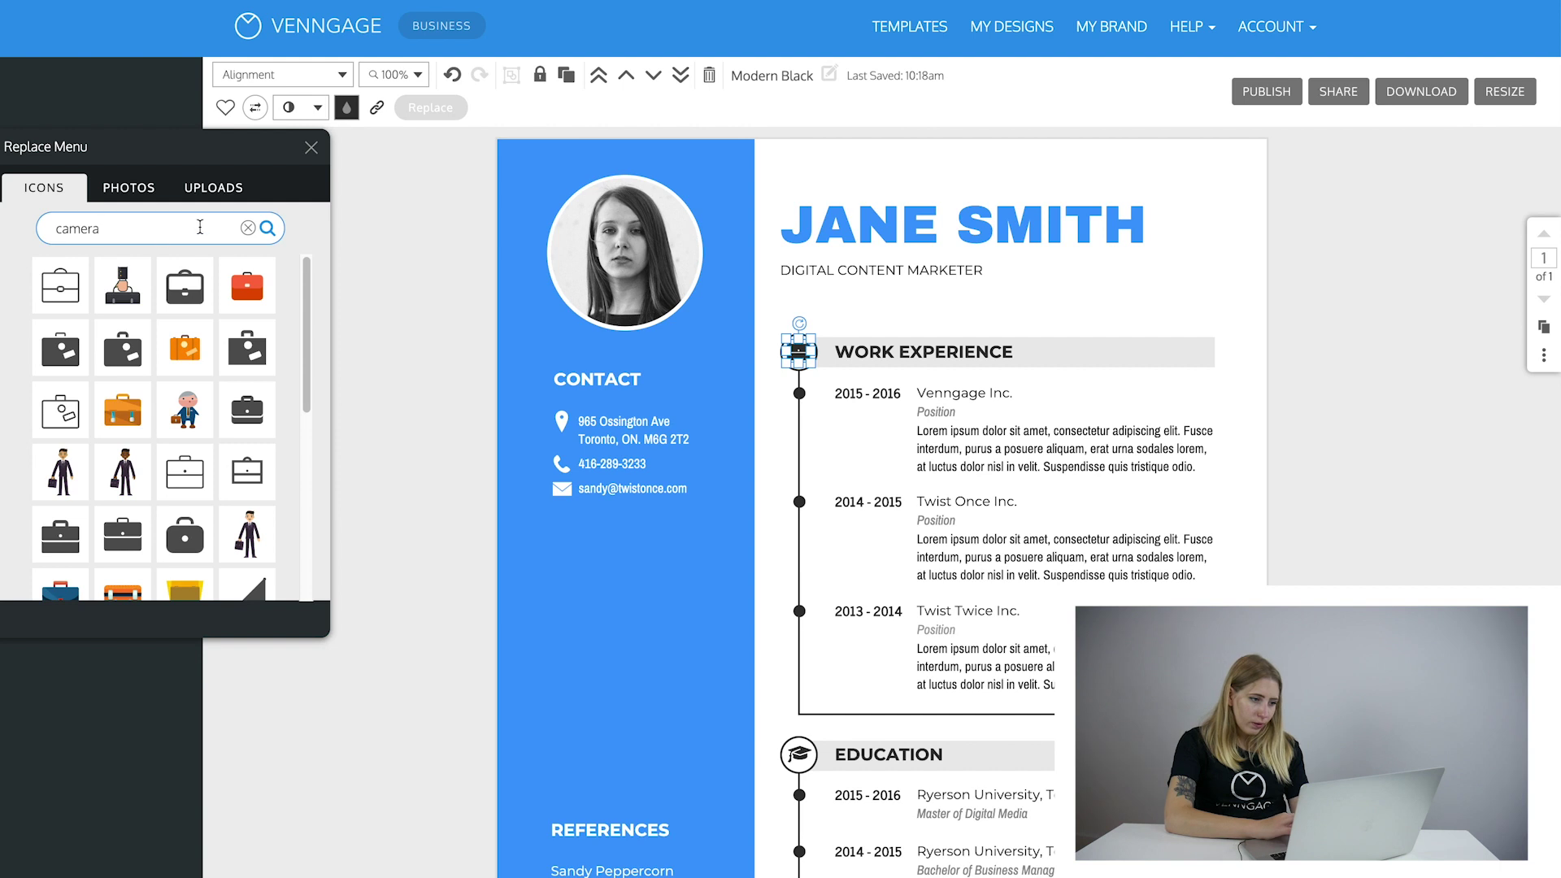
left_click(267, 230)
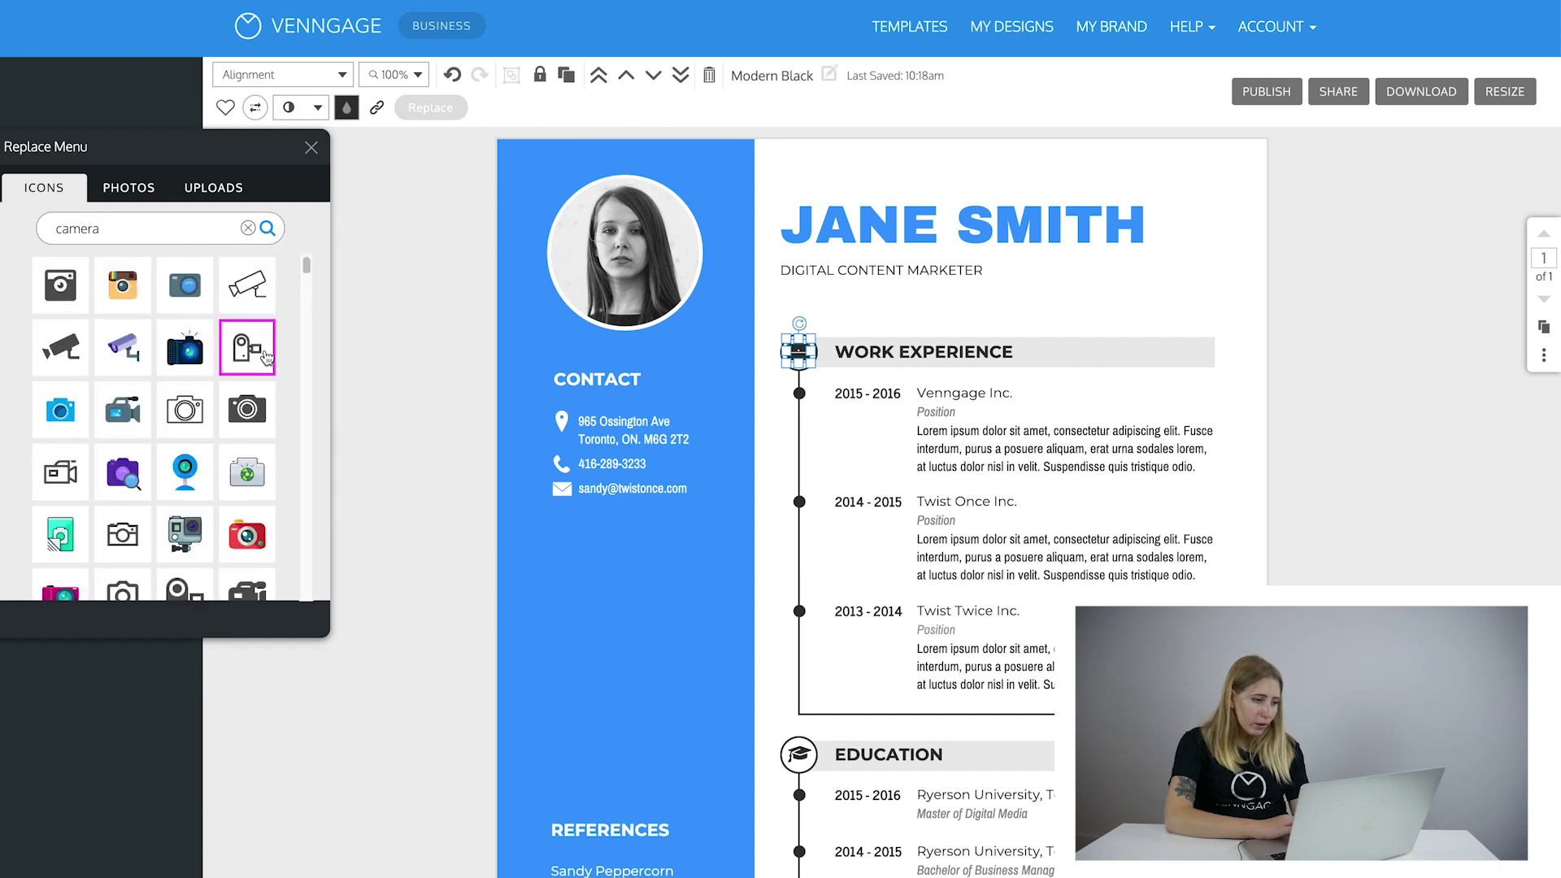
scroll(266, 358, "down", 3)
scroll(267, 359, "down", 3)
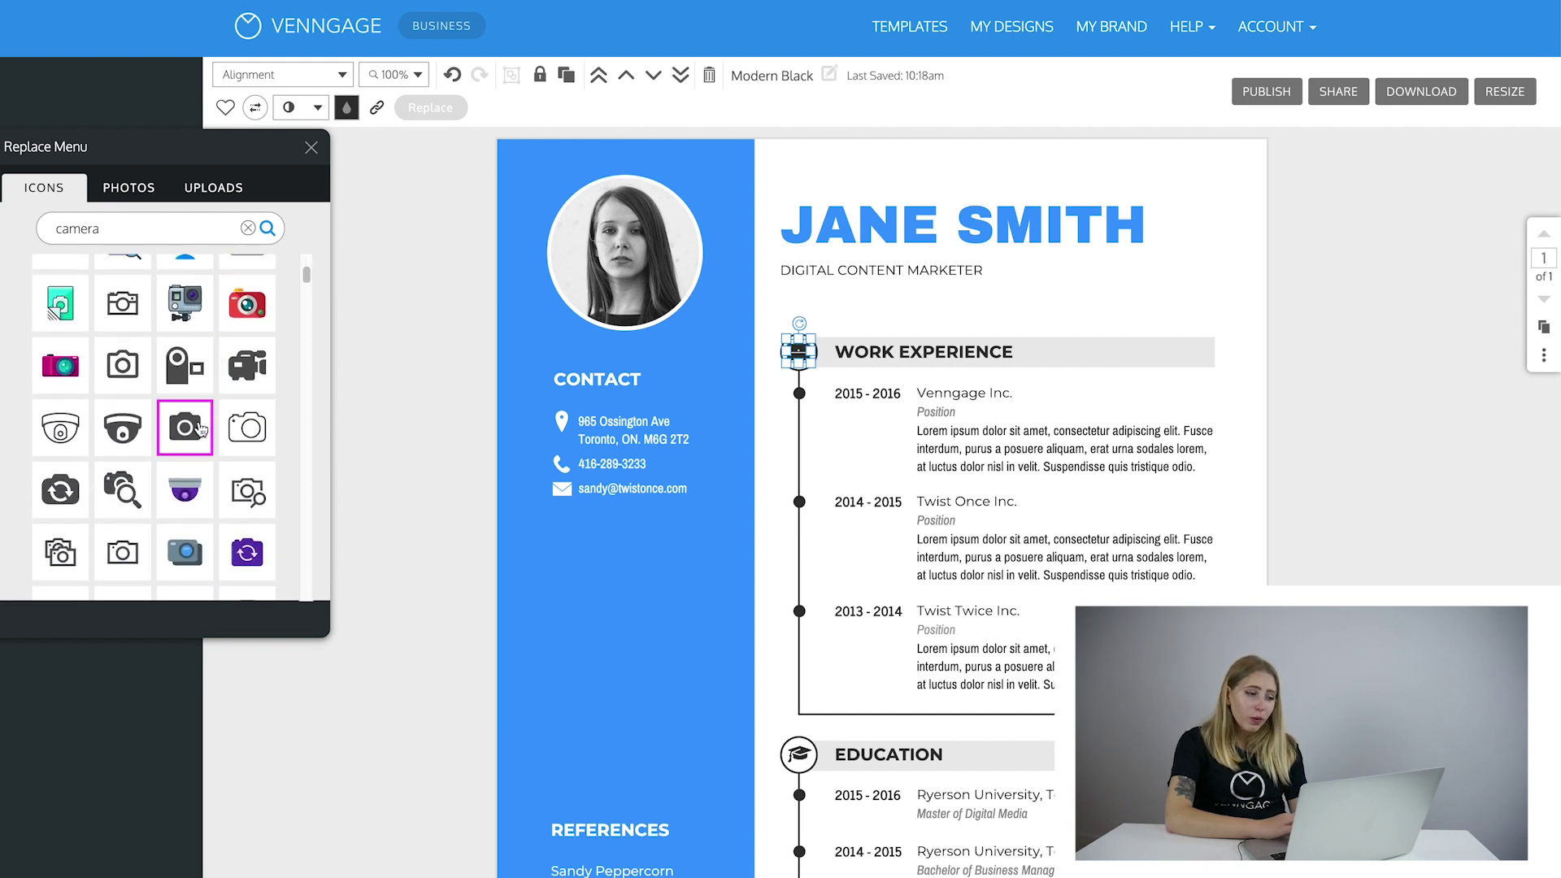
left_click(193, 444)
left_click(436, 412)
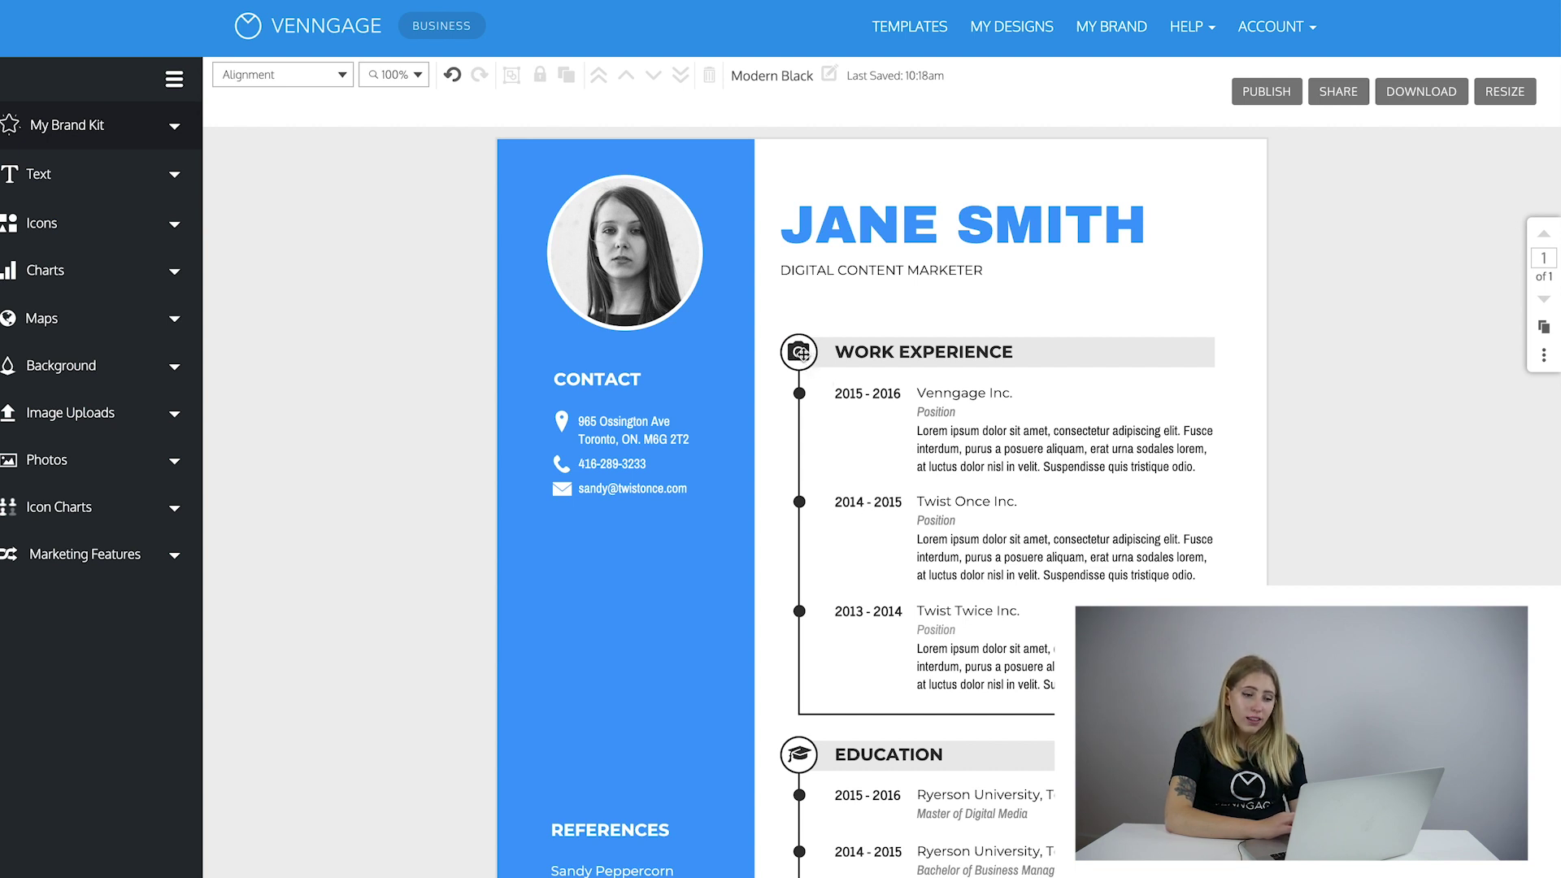
Recolor the camera icon beside Work Experience with the saved blue swatch #3B99FF.
left_click(801, 352)
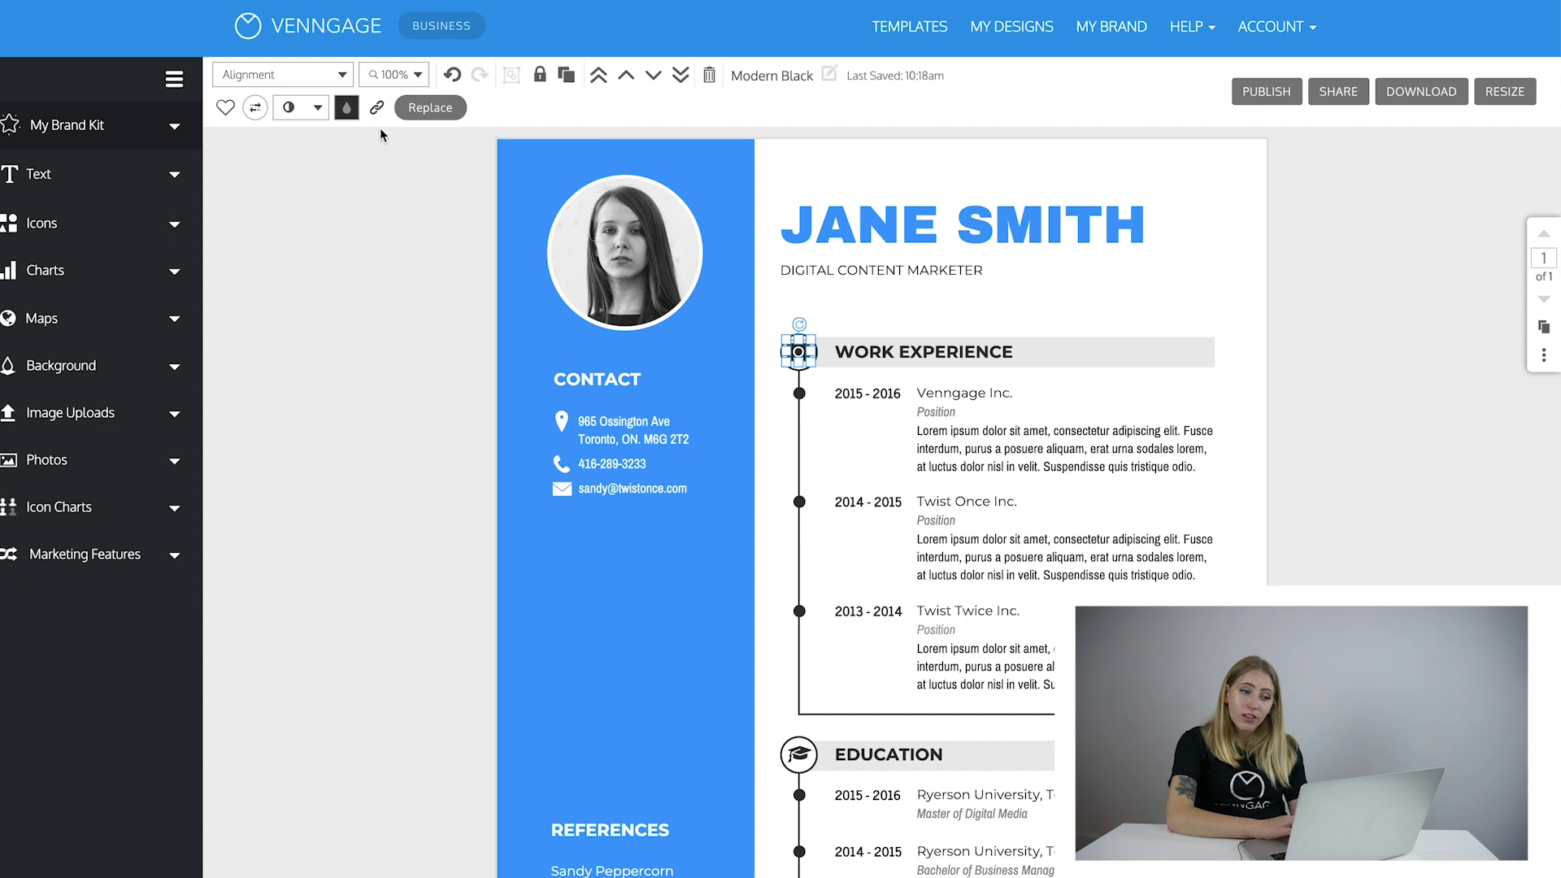
left_click(348, 111)
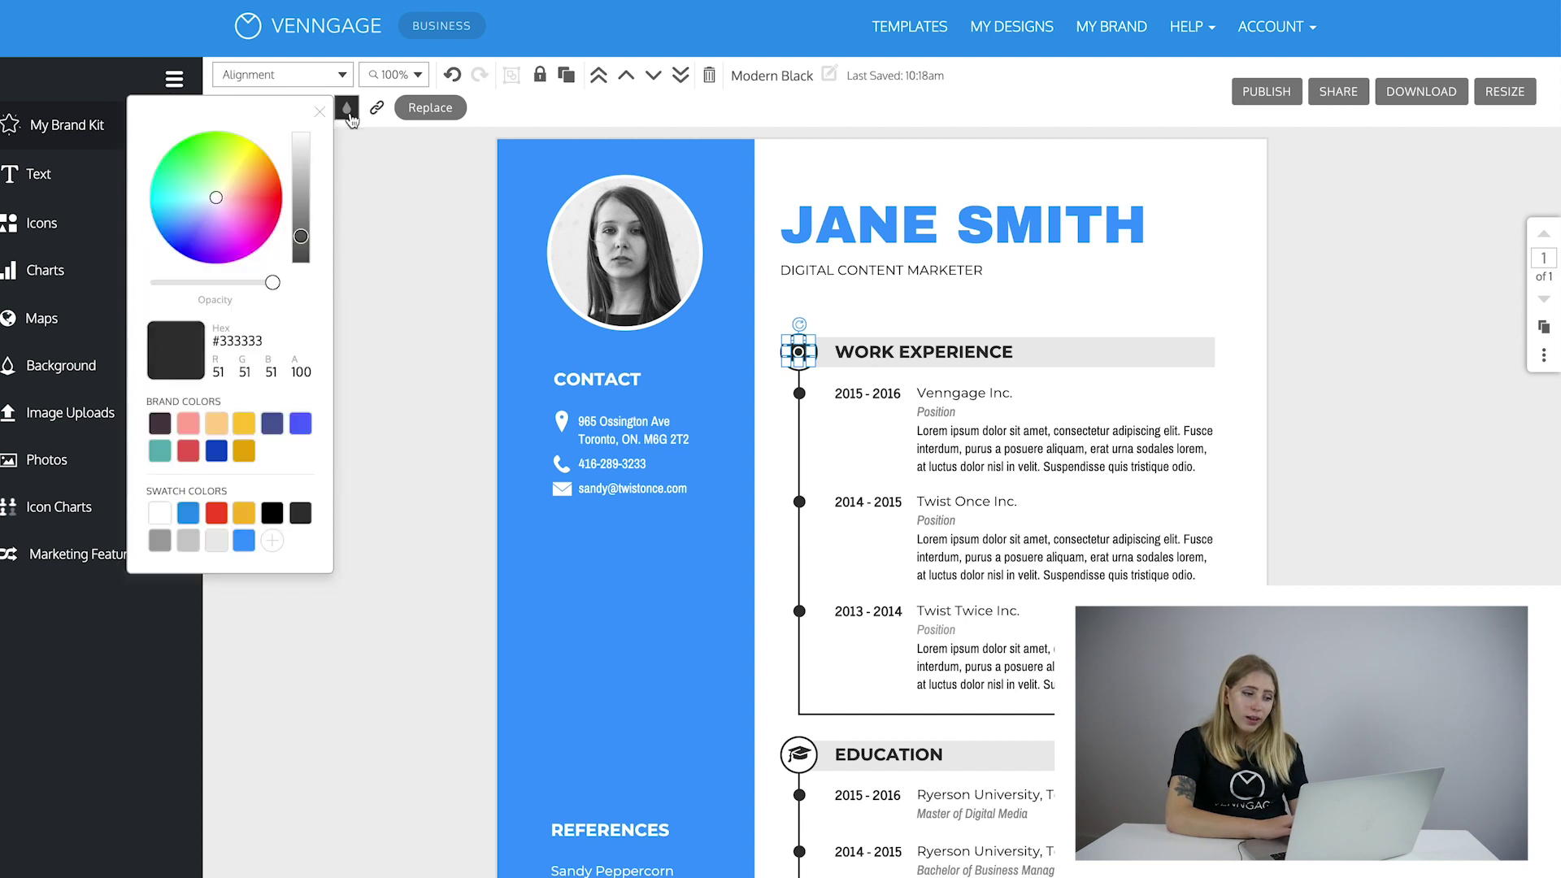
left_click(244, 540)
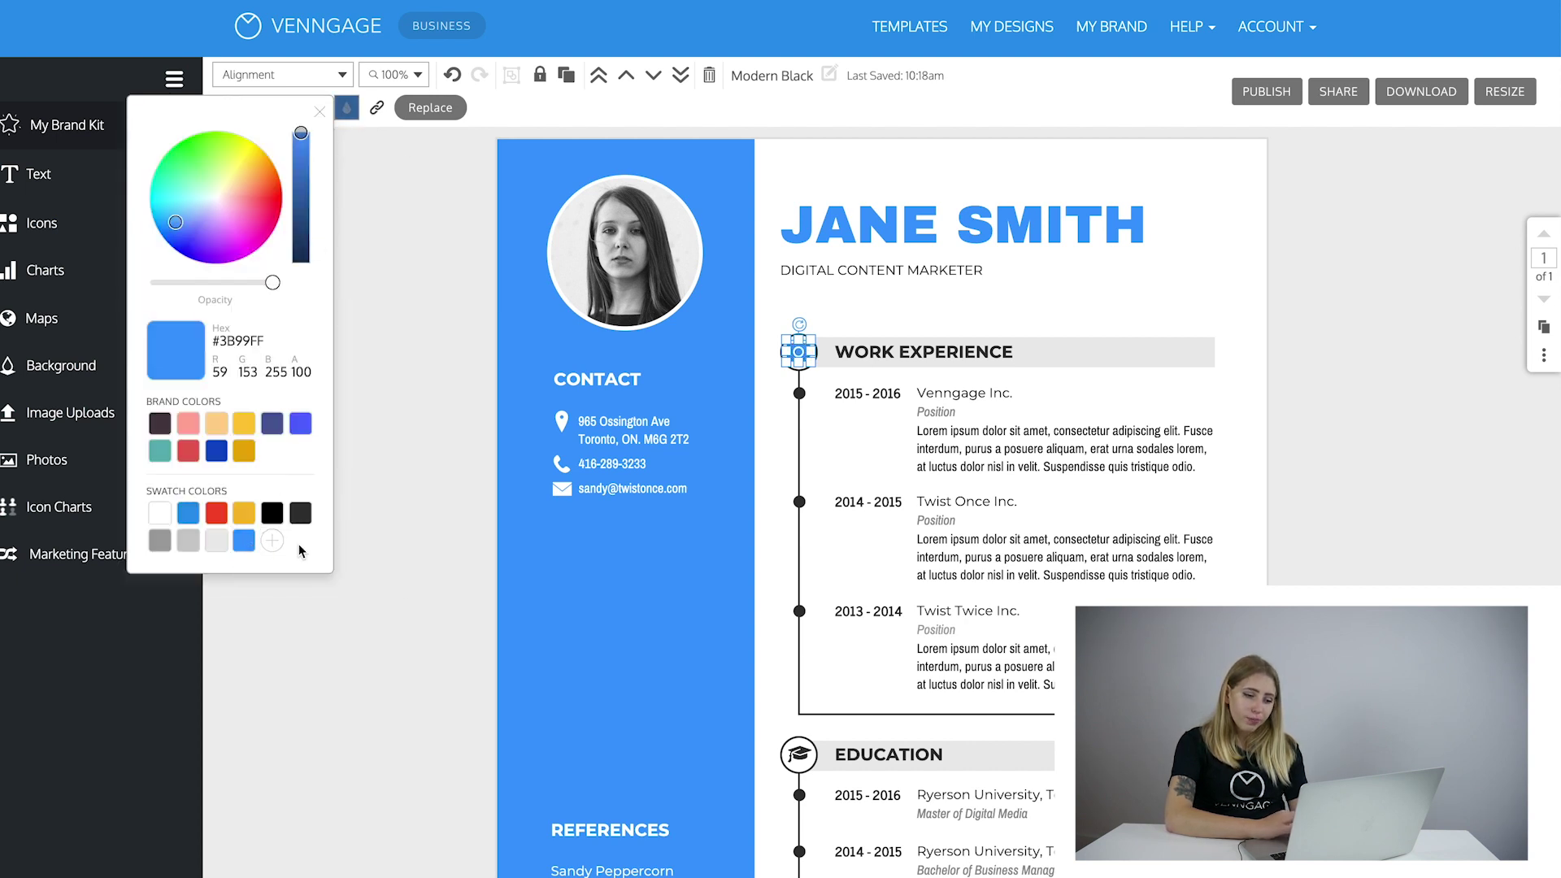
left_click(422, 641)
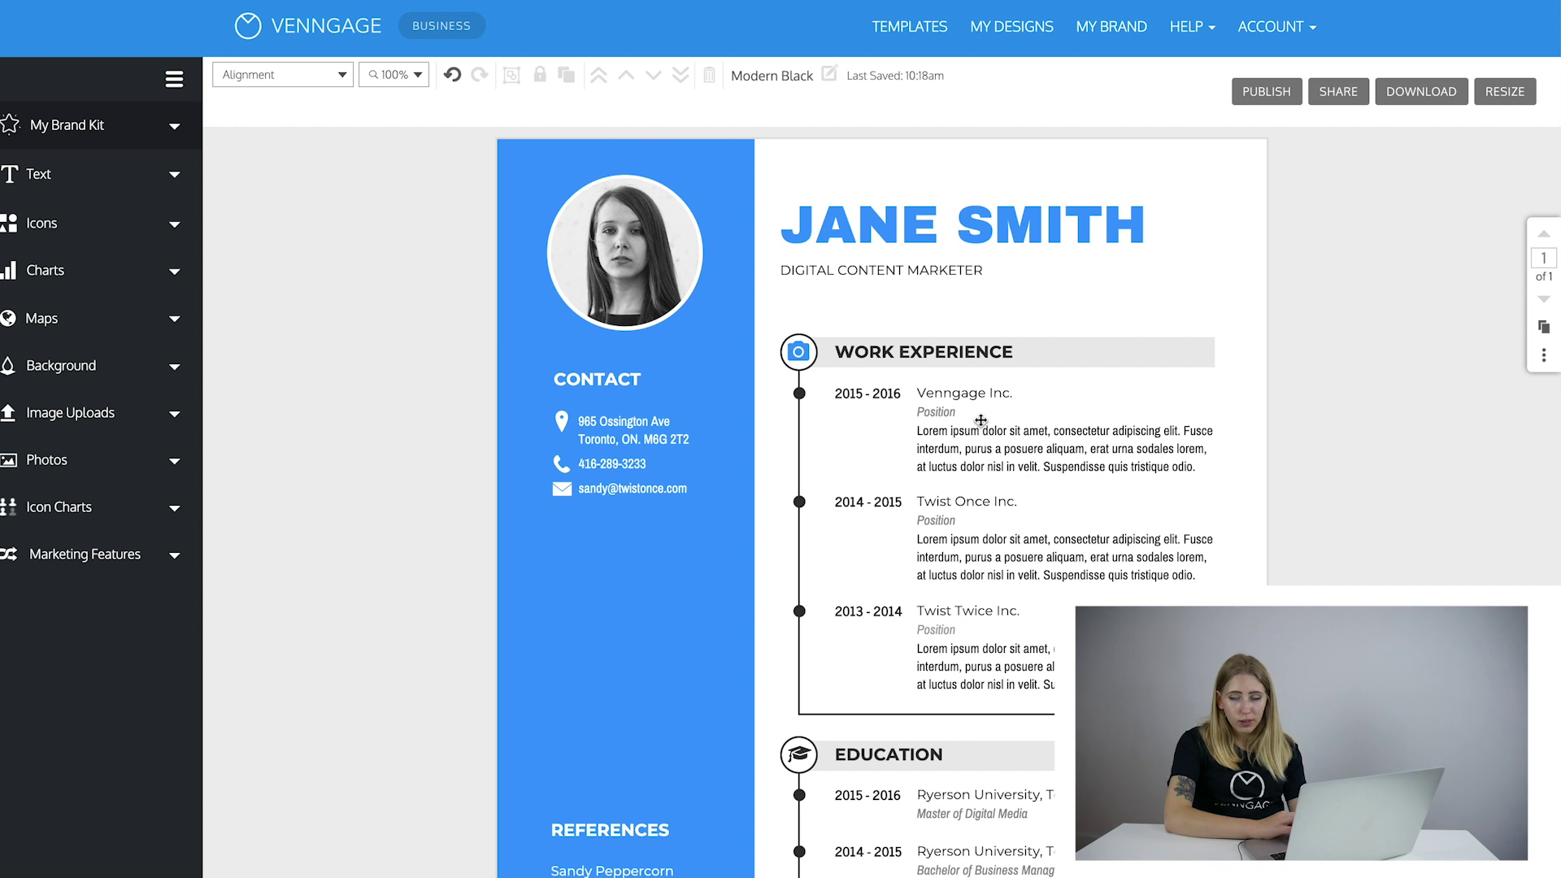
Replace the company name of the 2014 - 2015 work experience entry with "Different job".
double_click(982, 498)
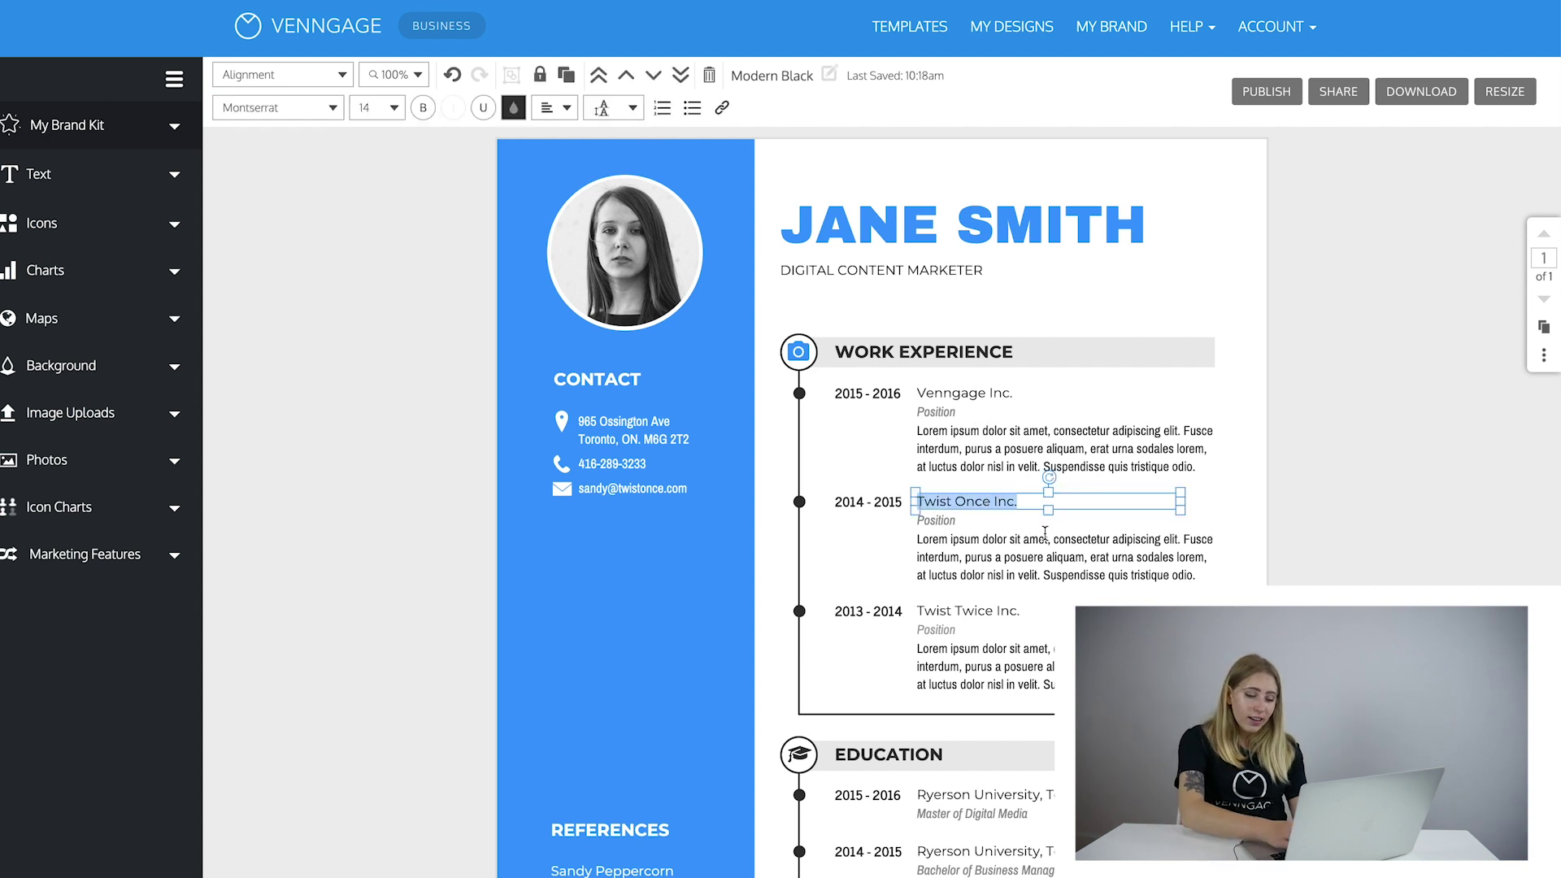
key("BackSpace")
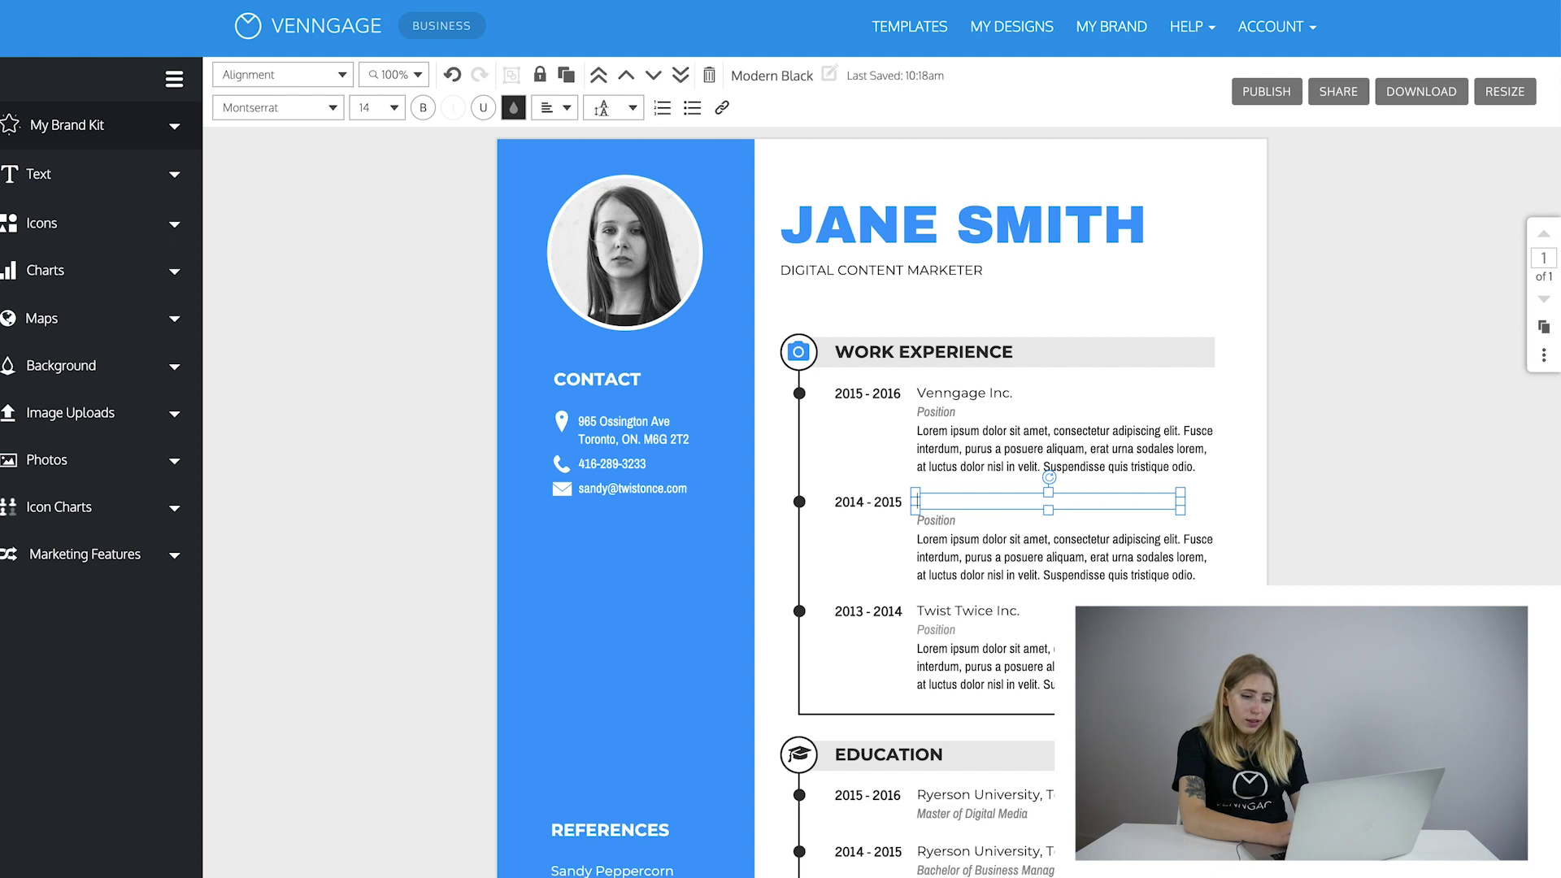
type("Different")
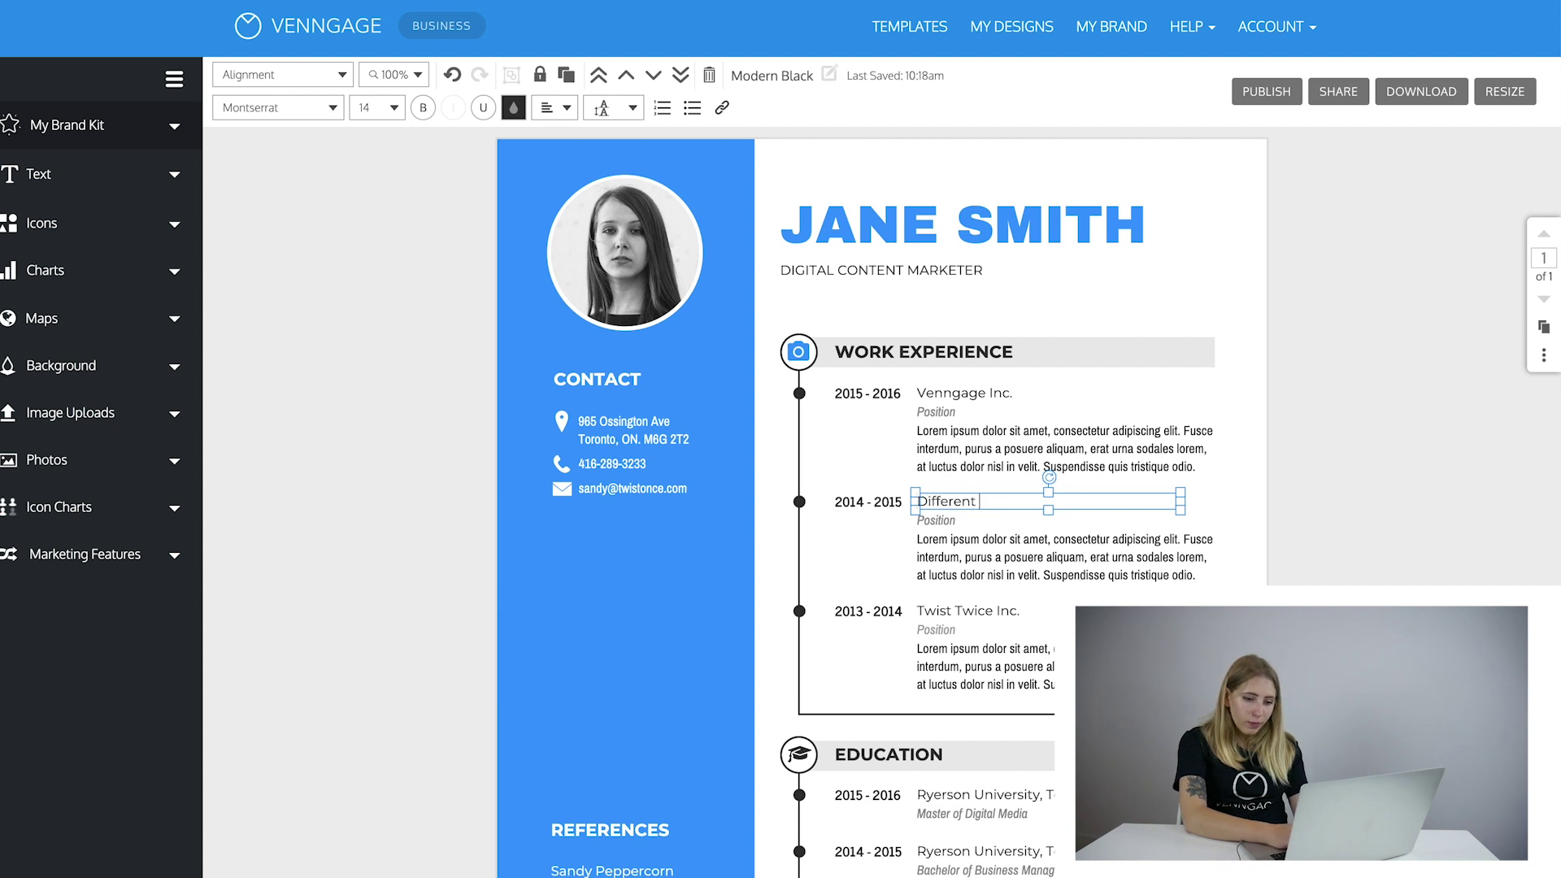
type(" job")
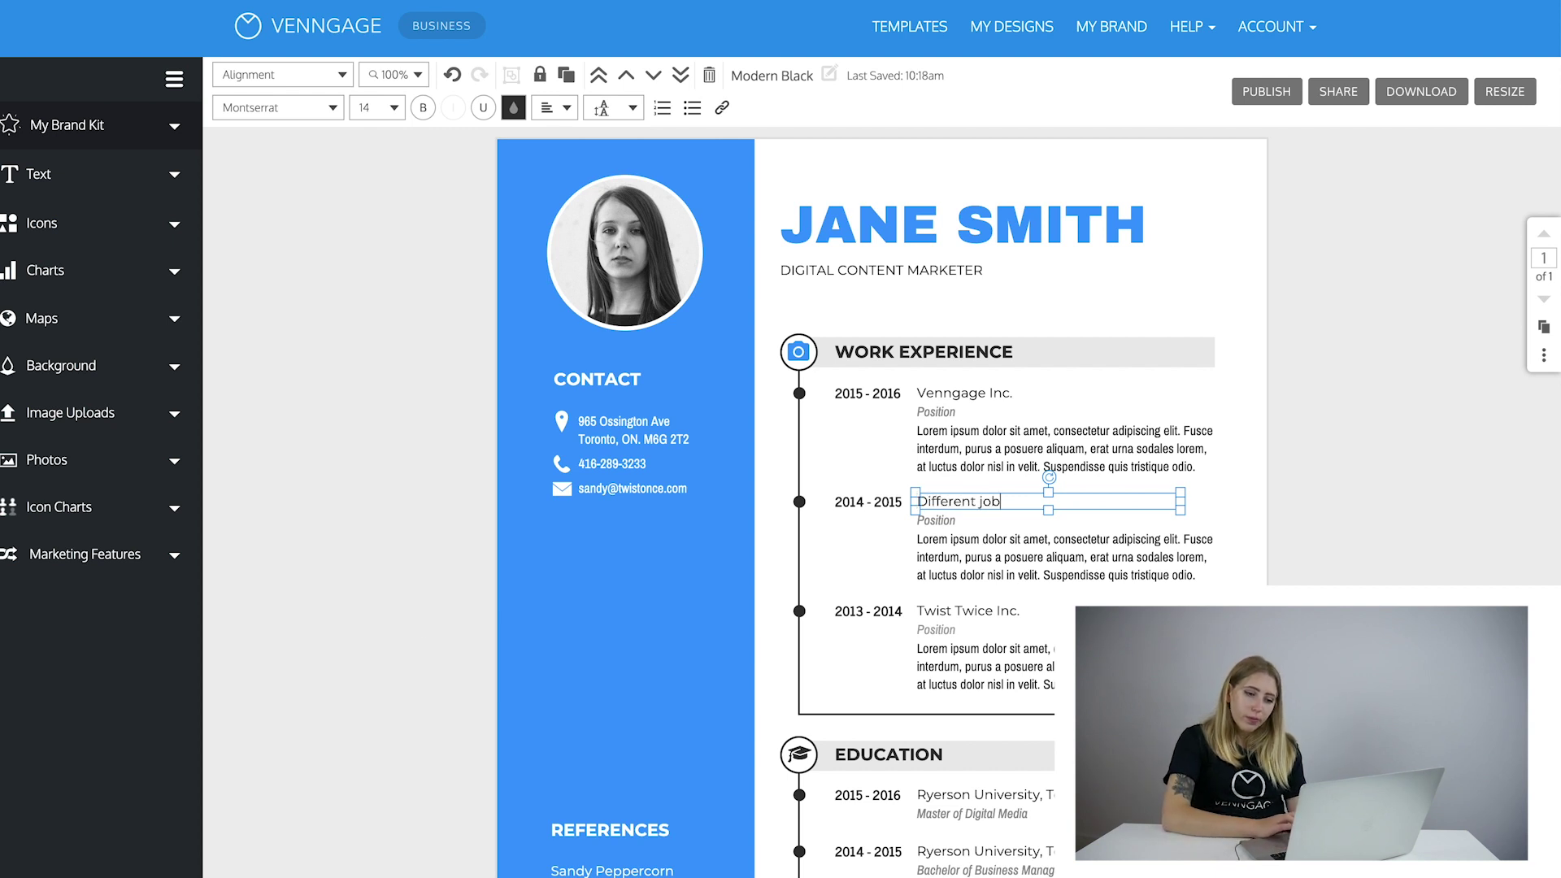
Change the font of the "Different job" company name in the 2014 - 2015 entry to a heavy slab-serif typeface.
left_click(1220, 573)
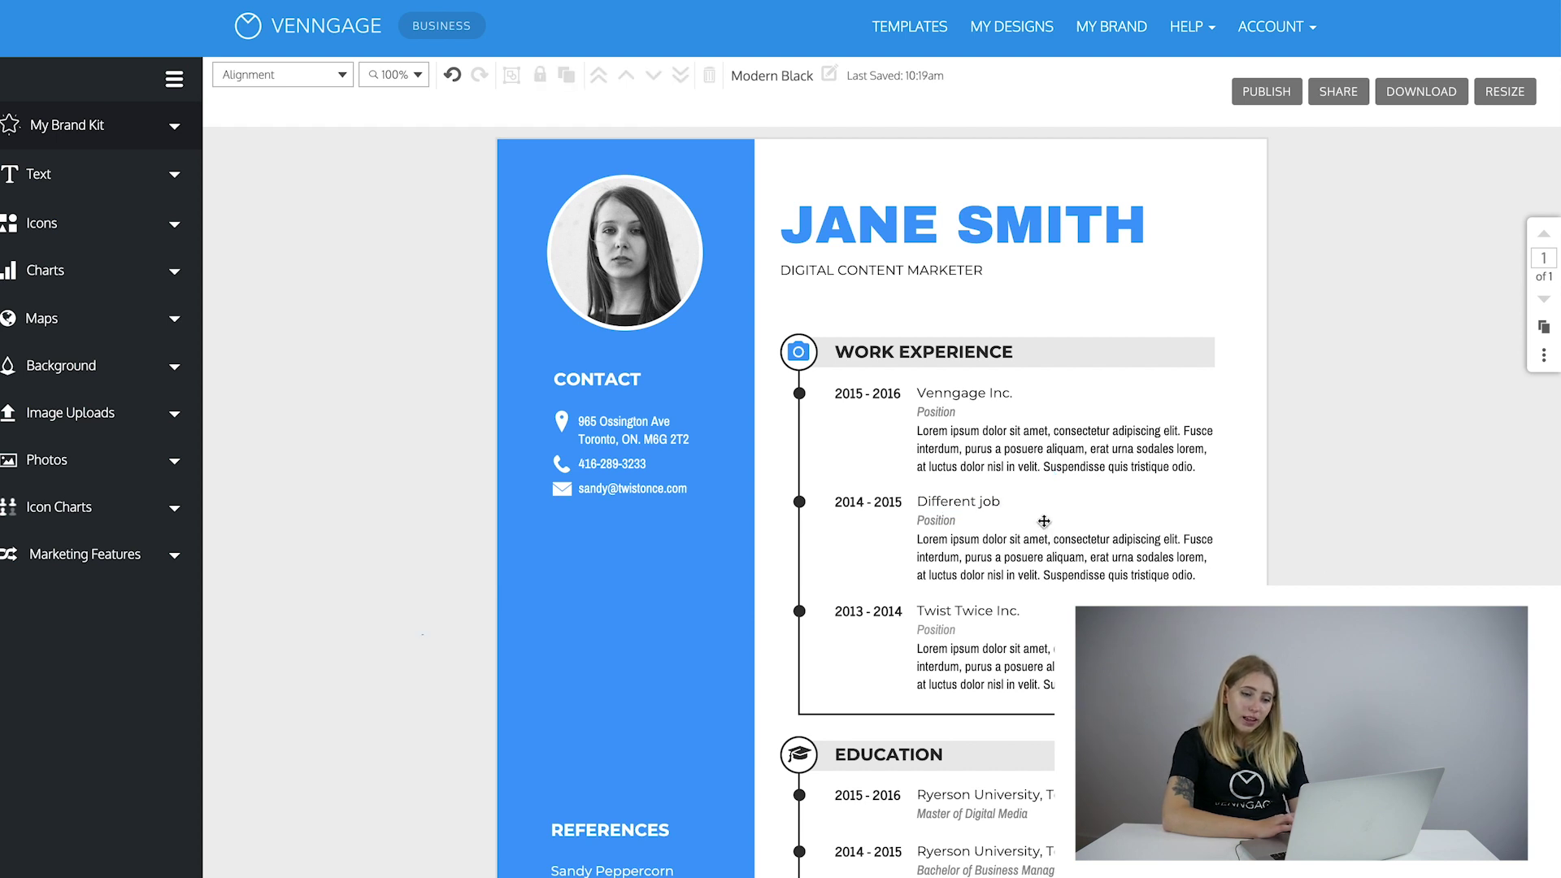
left_click(981, 501)
left_click_drag(1005, 501, 906, 501)
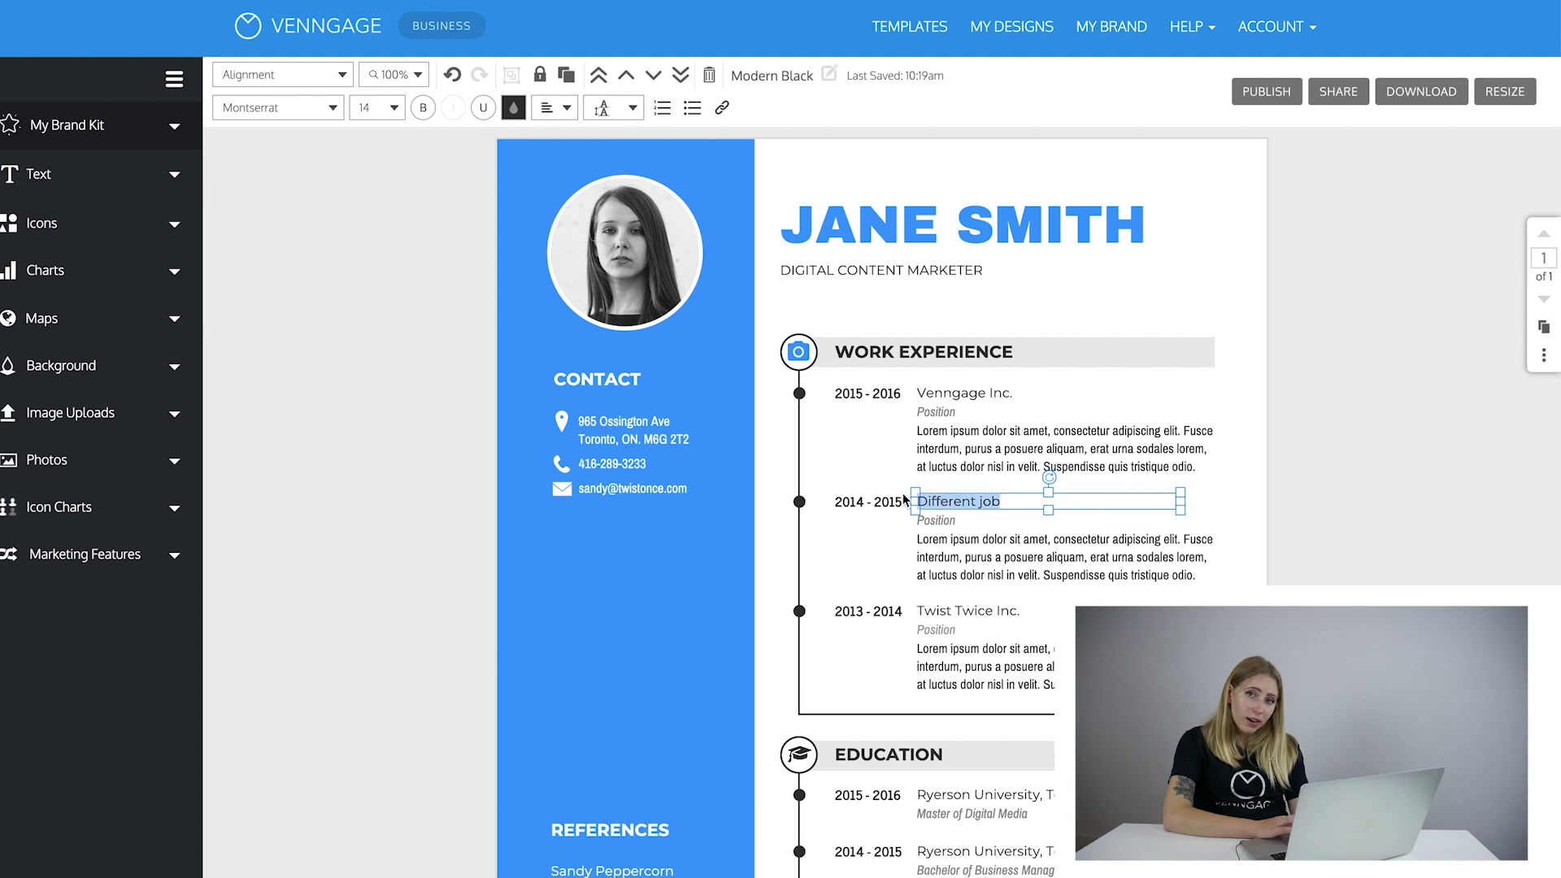
left_click(332, 114)
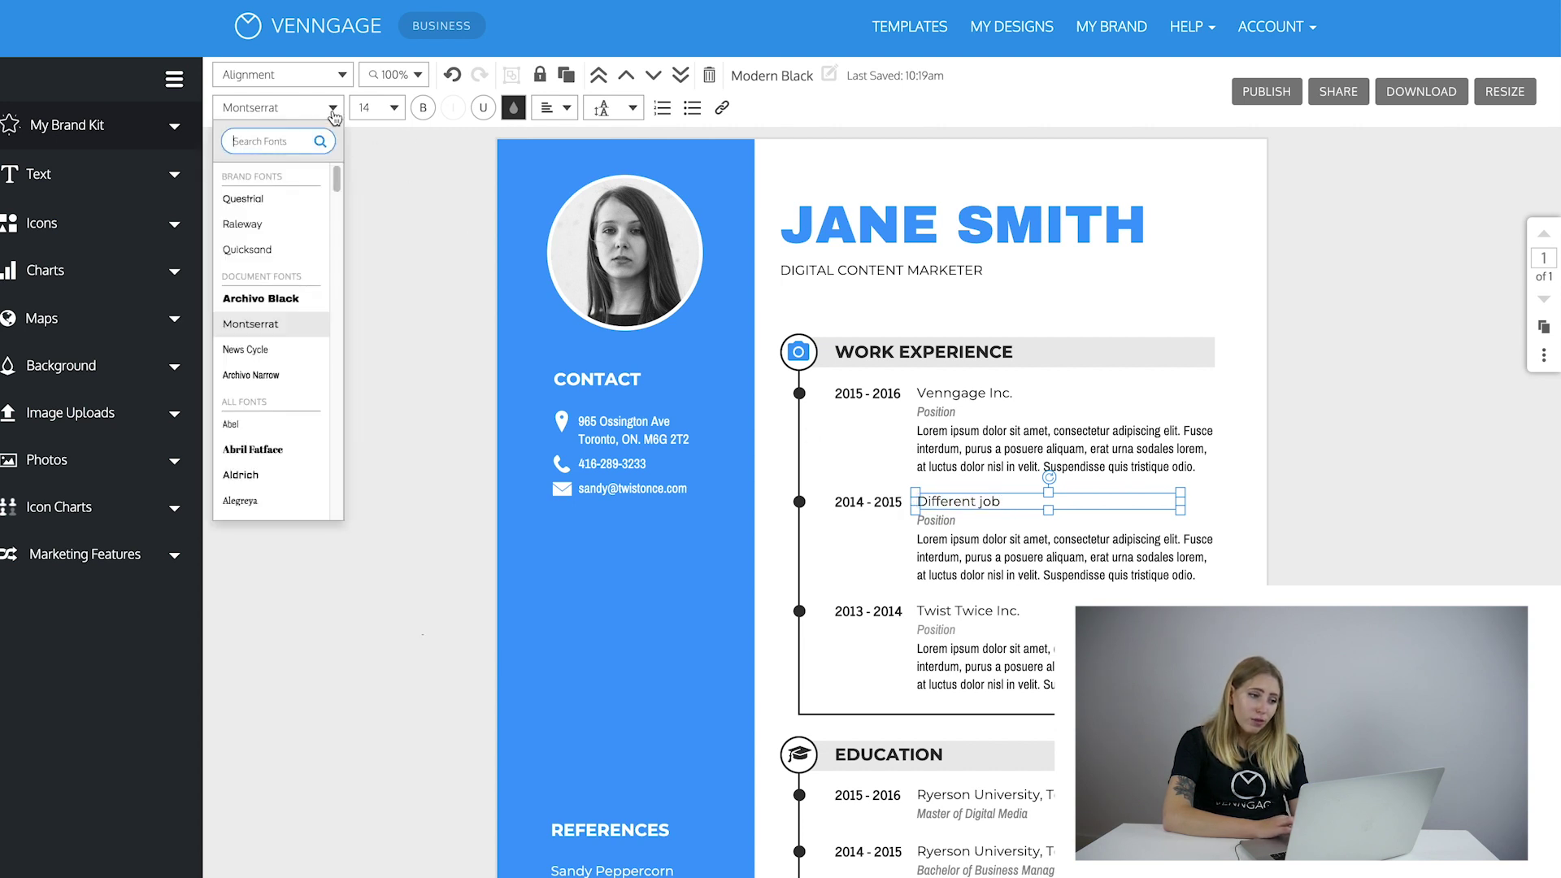
scroll(267, 355, "down", 2)
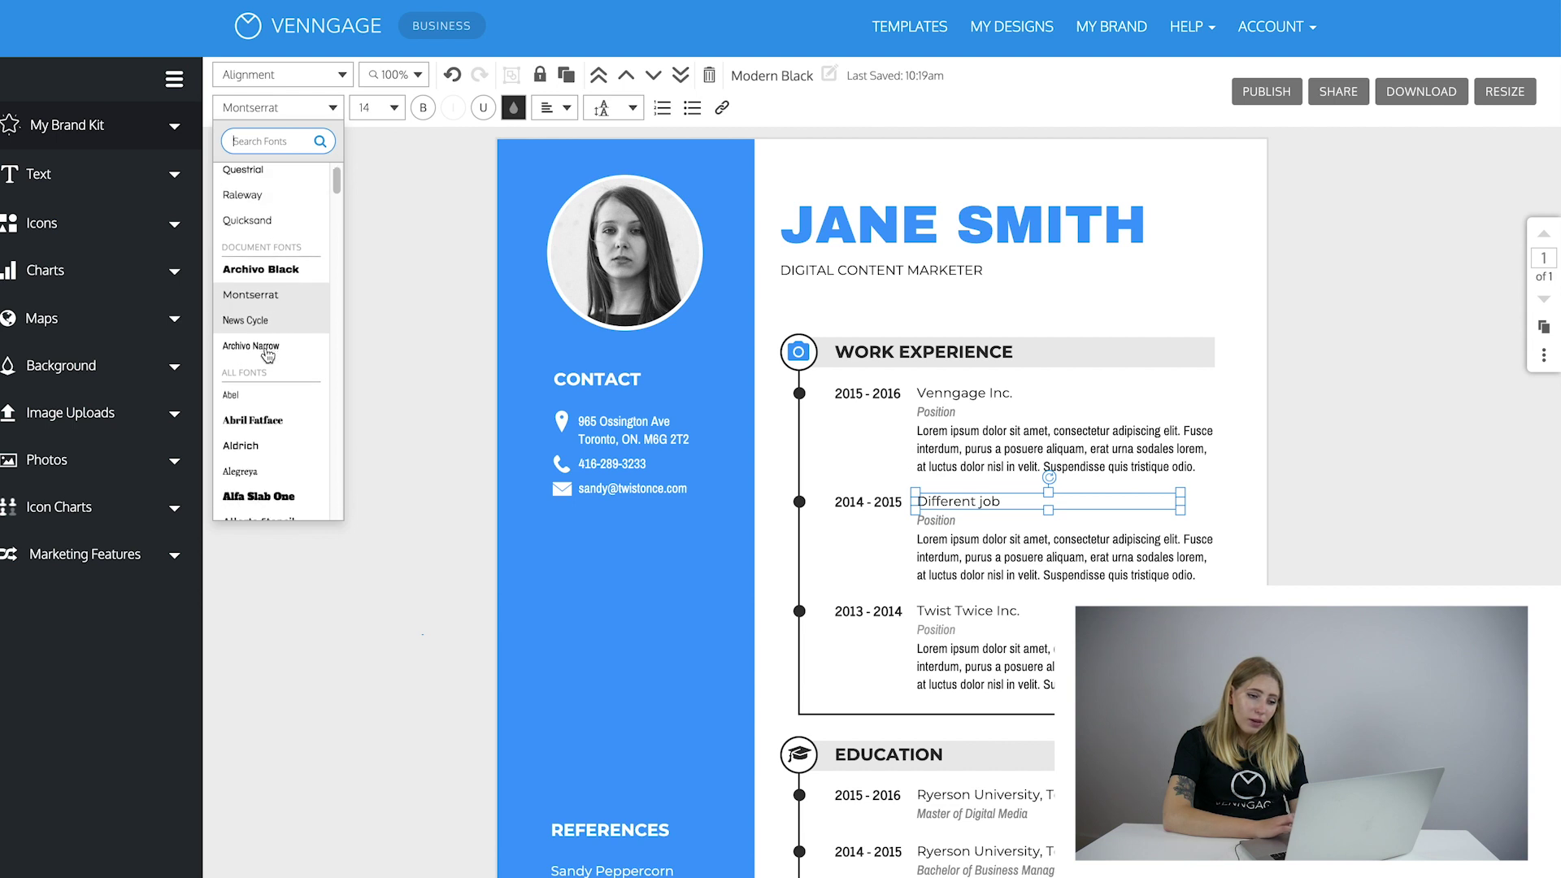
left_click(266, 354)
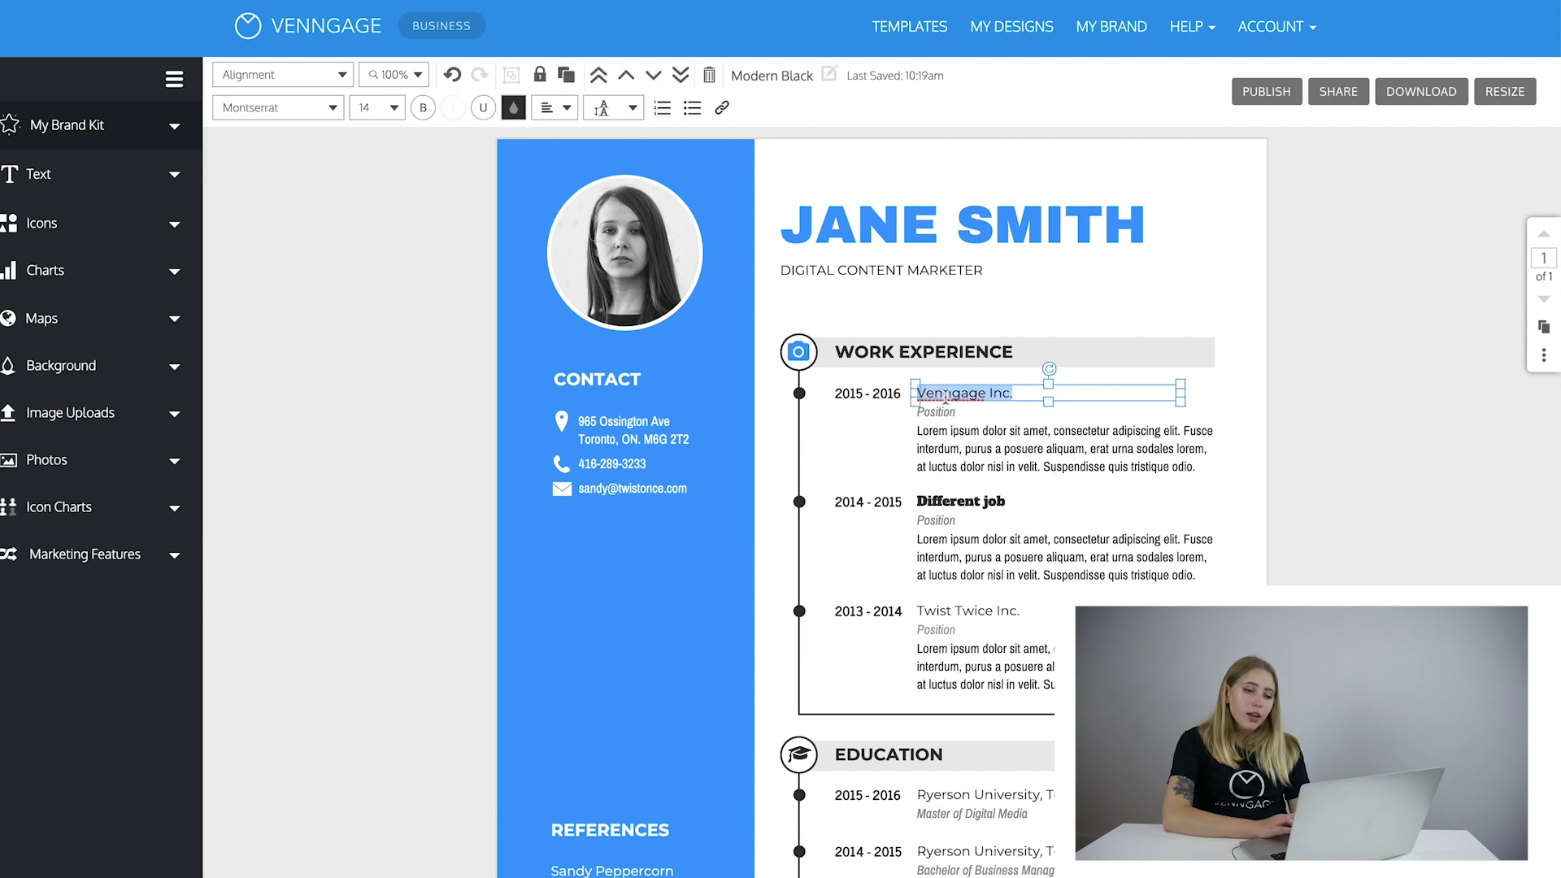
Apply the same heavy slab-serif font to the "Venngage Inc." and "Twist Twice Inc." company names under Work Experience.
left_click(332, 107)
left_click(268, 302)
left_click(951, 611)
left_click(333, 108)
left_click(268, 303)
Apply the same heavy slab-serif font to both "Ryerson University, Toronto" entries under Education.
left_click(1000, 793)
left_click(284, 112)
left_click(268, 303)
scroll(422, 697, "down", 3)
left_click(984, 624)
left_click(333, 108)
left_click(268, 302)
left_click(307, 317)
scroll(392, 557, "up", 3)
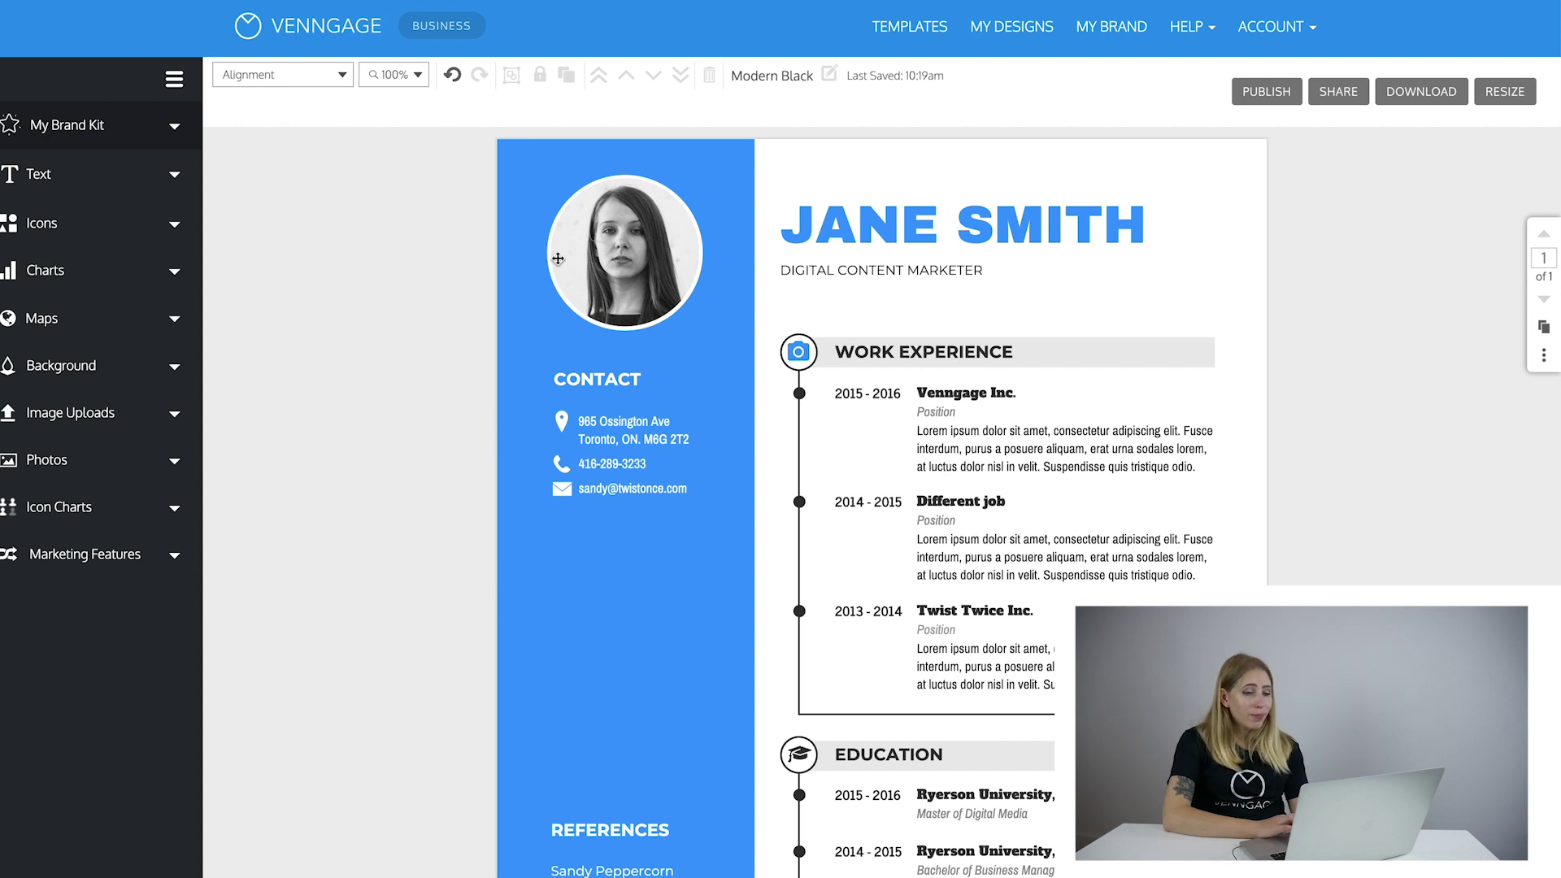
Replace the circular profile photo with a headshot image uploaded from the desktop folder.
left_click(640, 252)
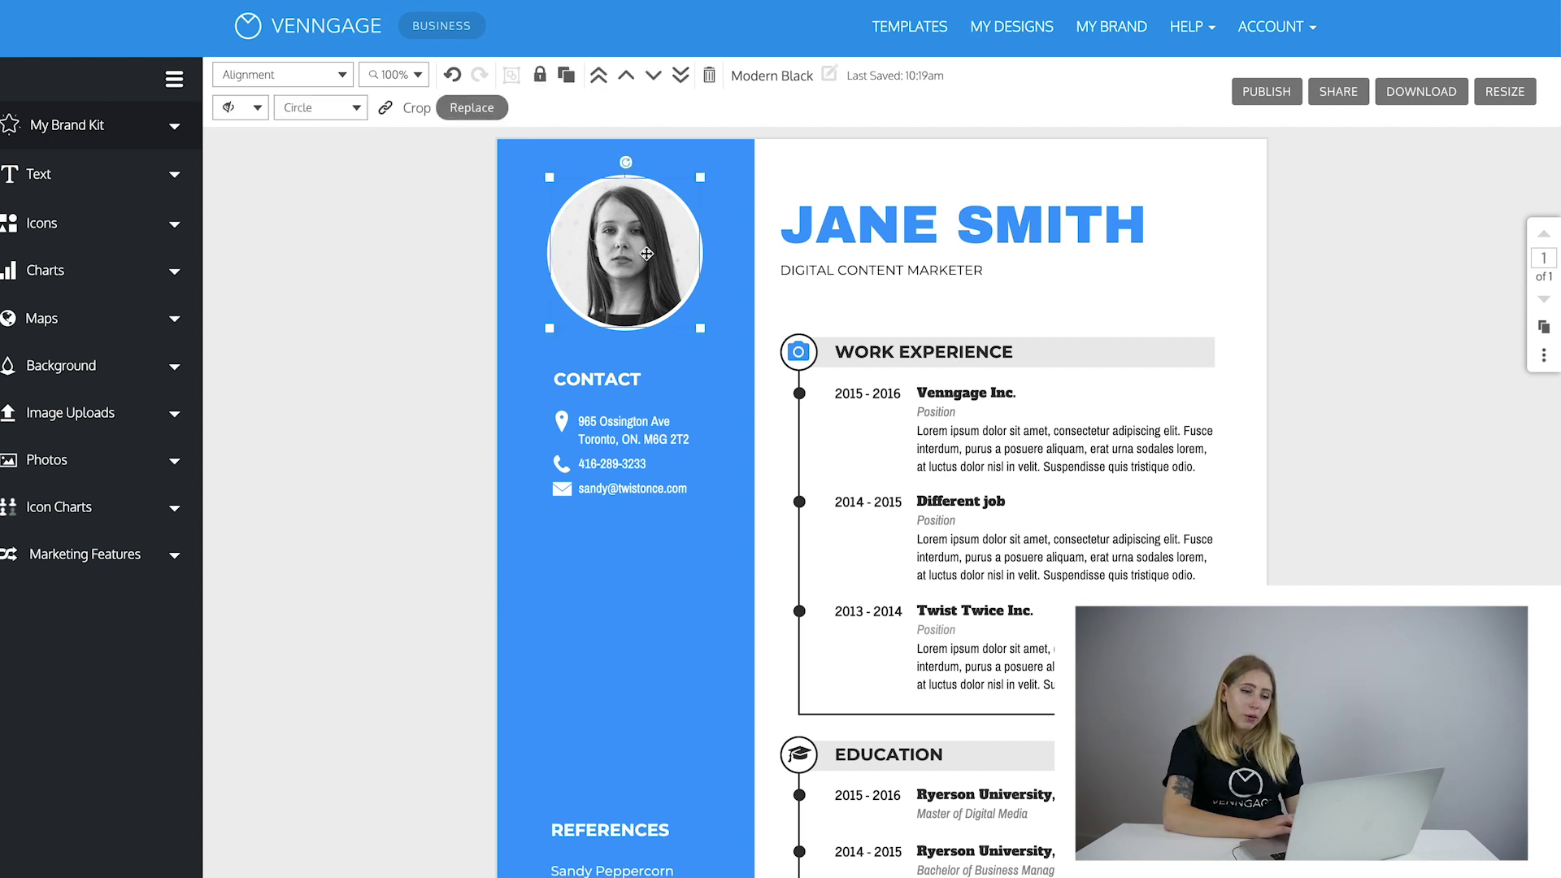
left_click(486, 113)
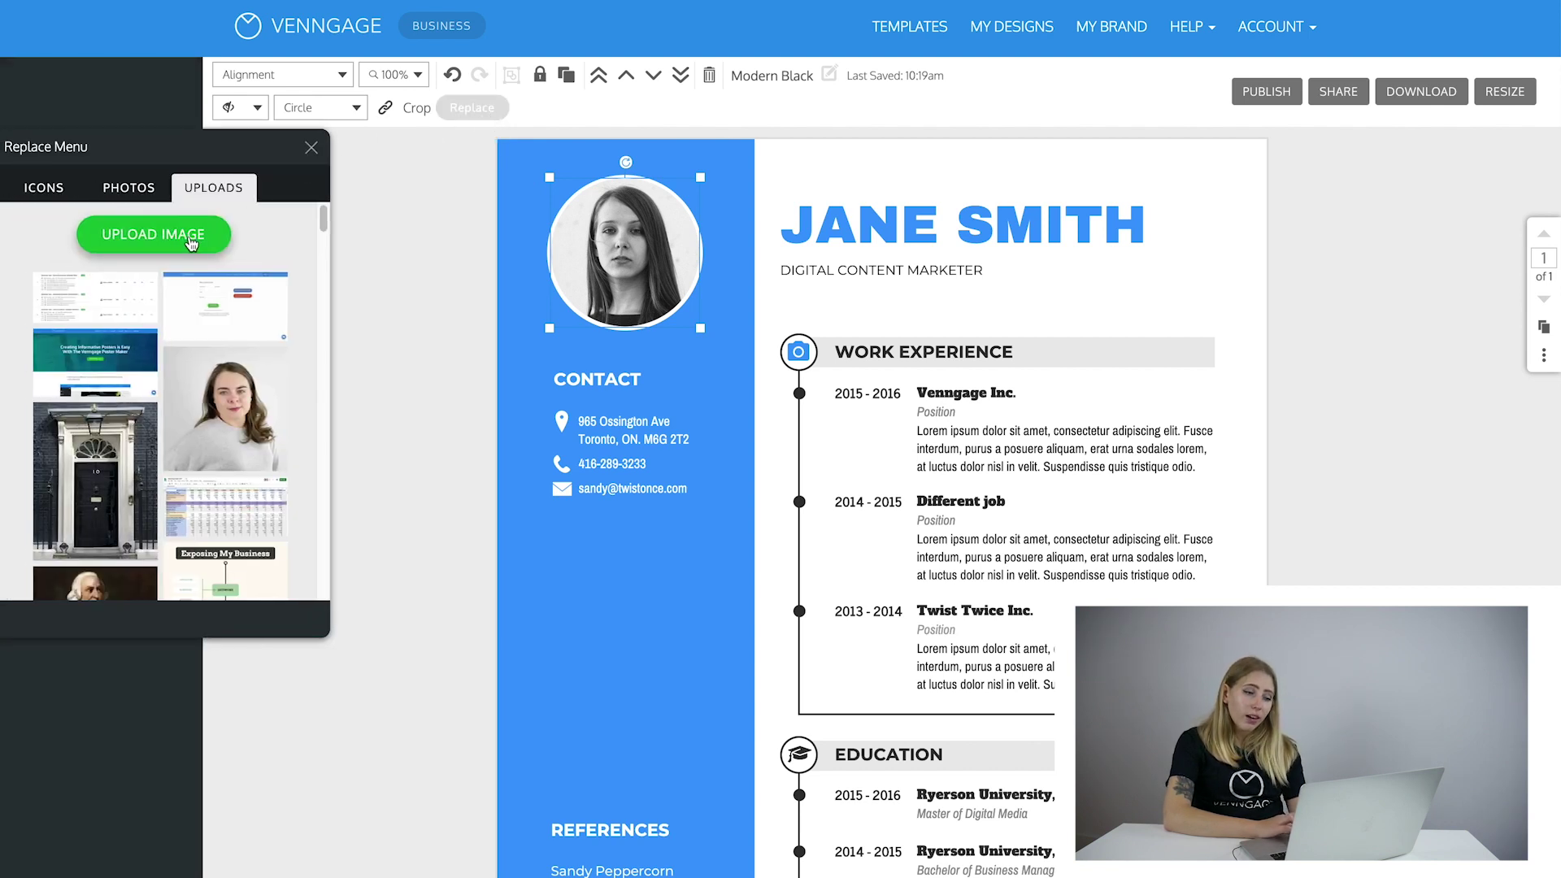
left_click(191, 241)
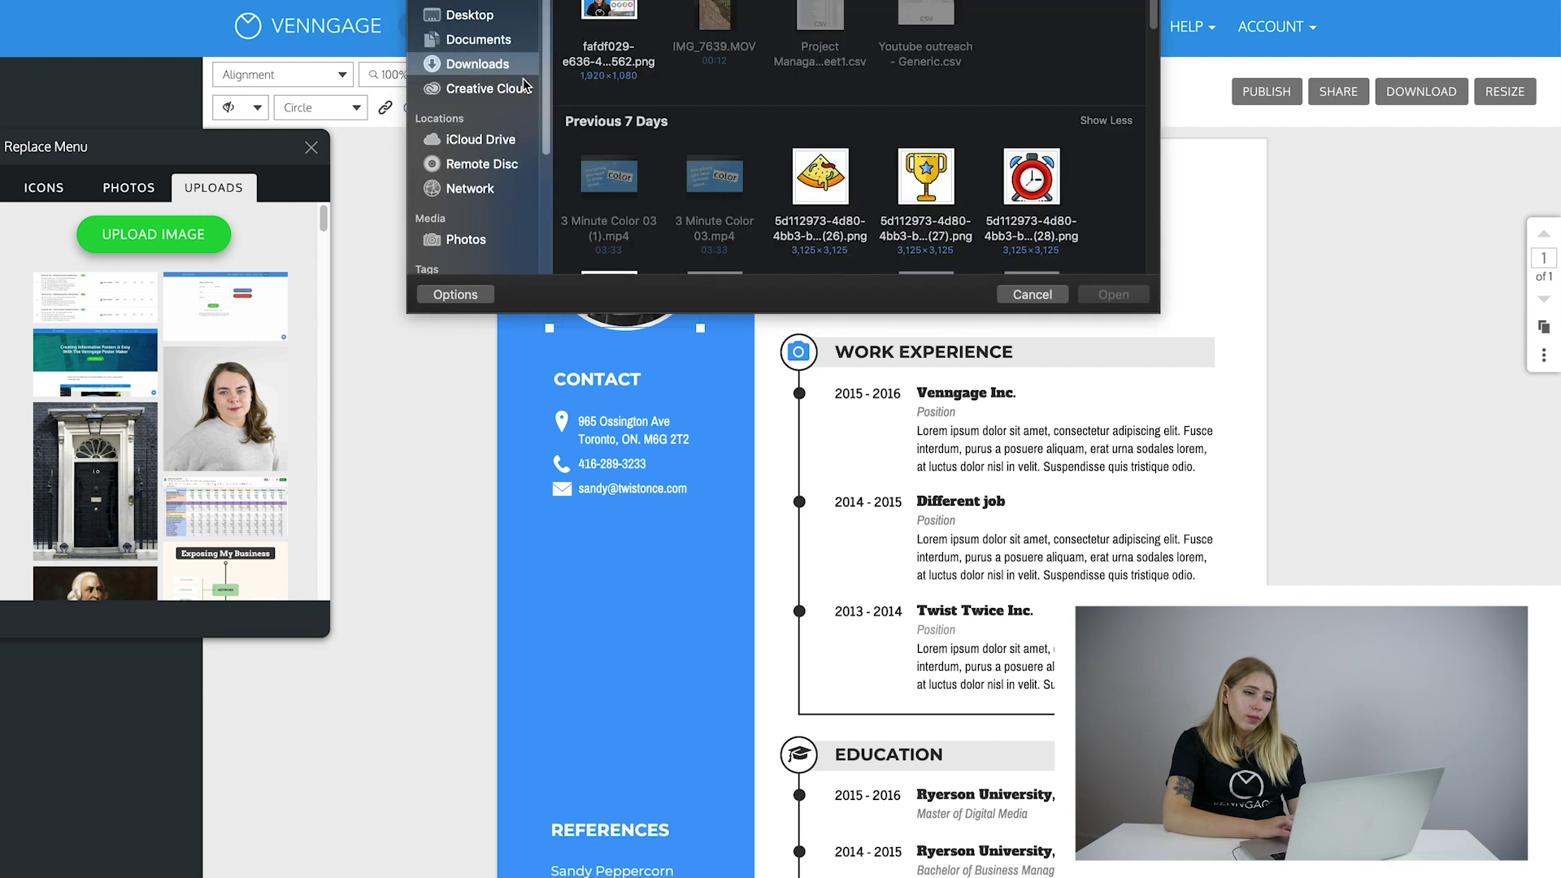
scroll(475, 163, "down", 1)
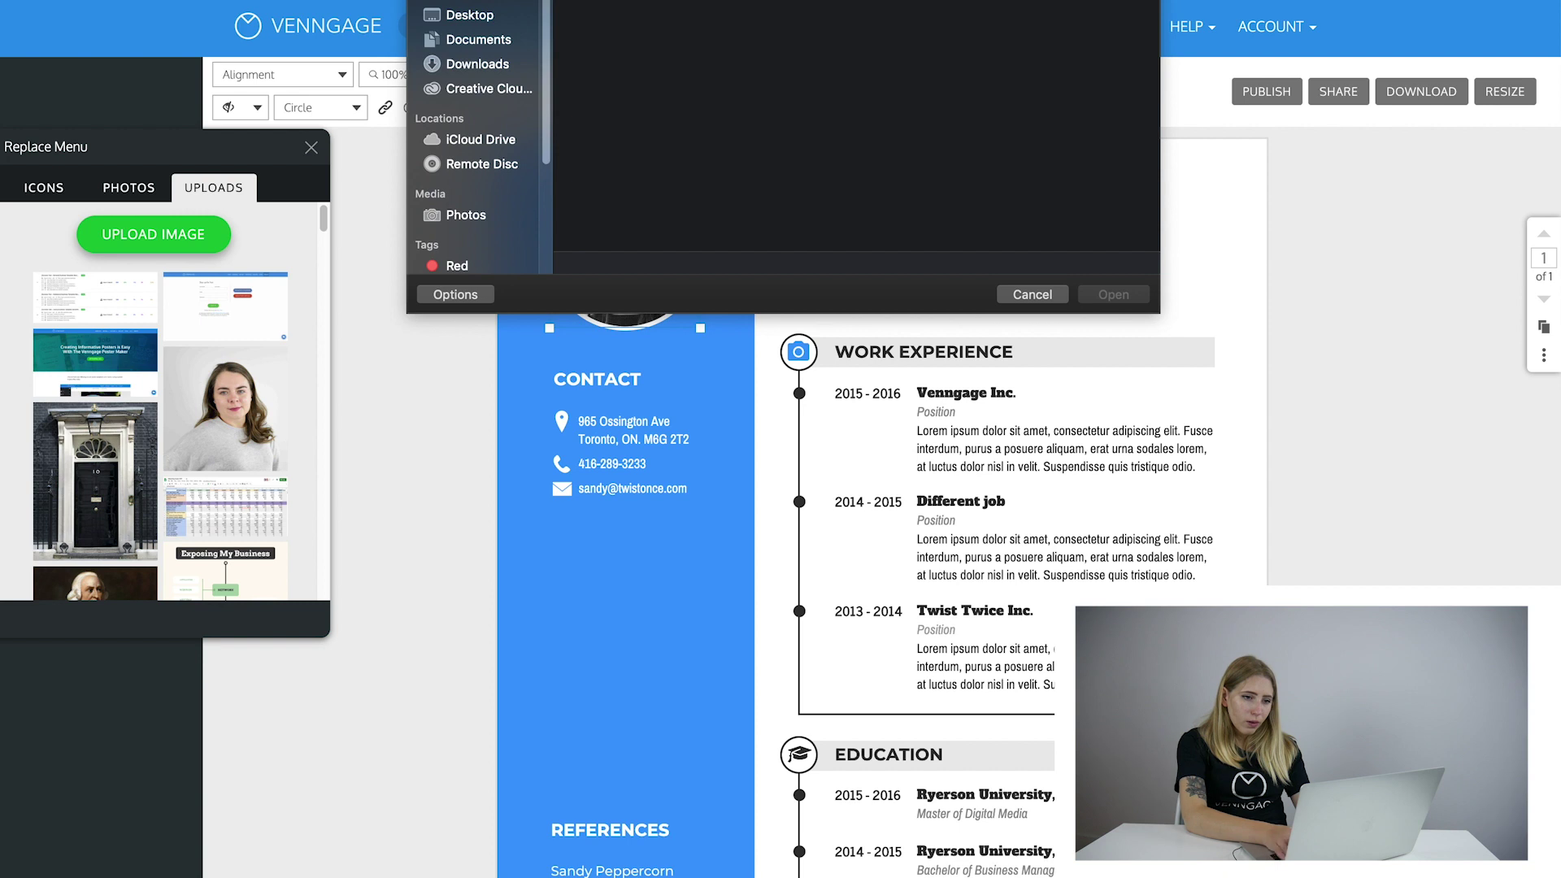
left_click(634, 32)
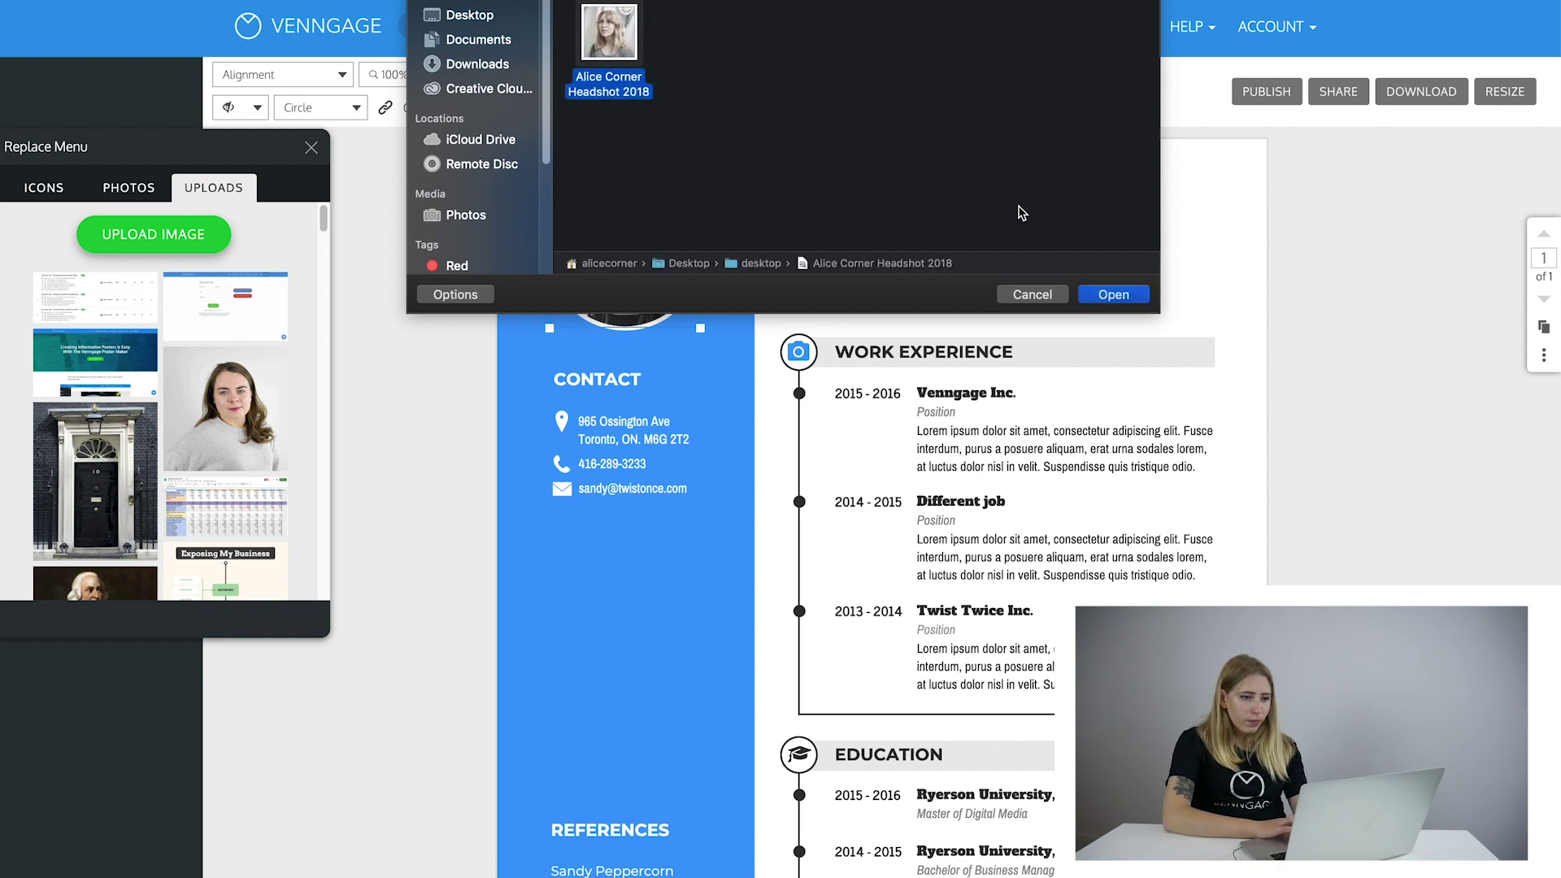
left_click(1116, 296)
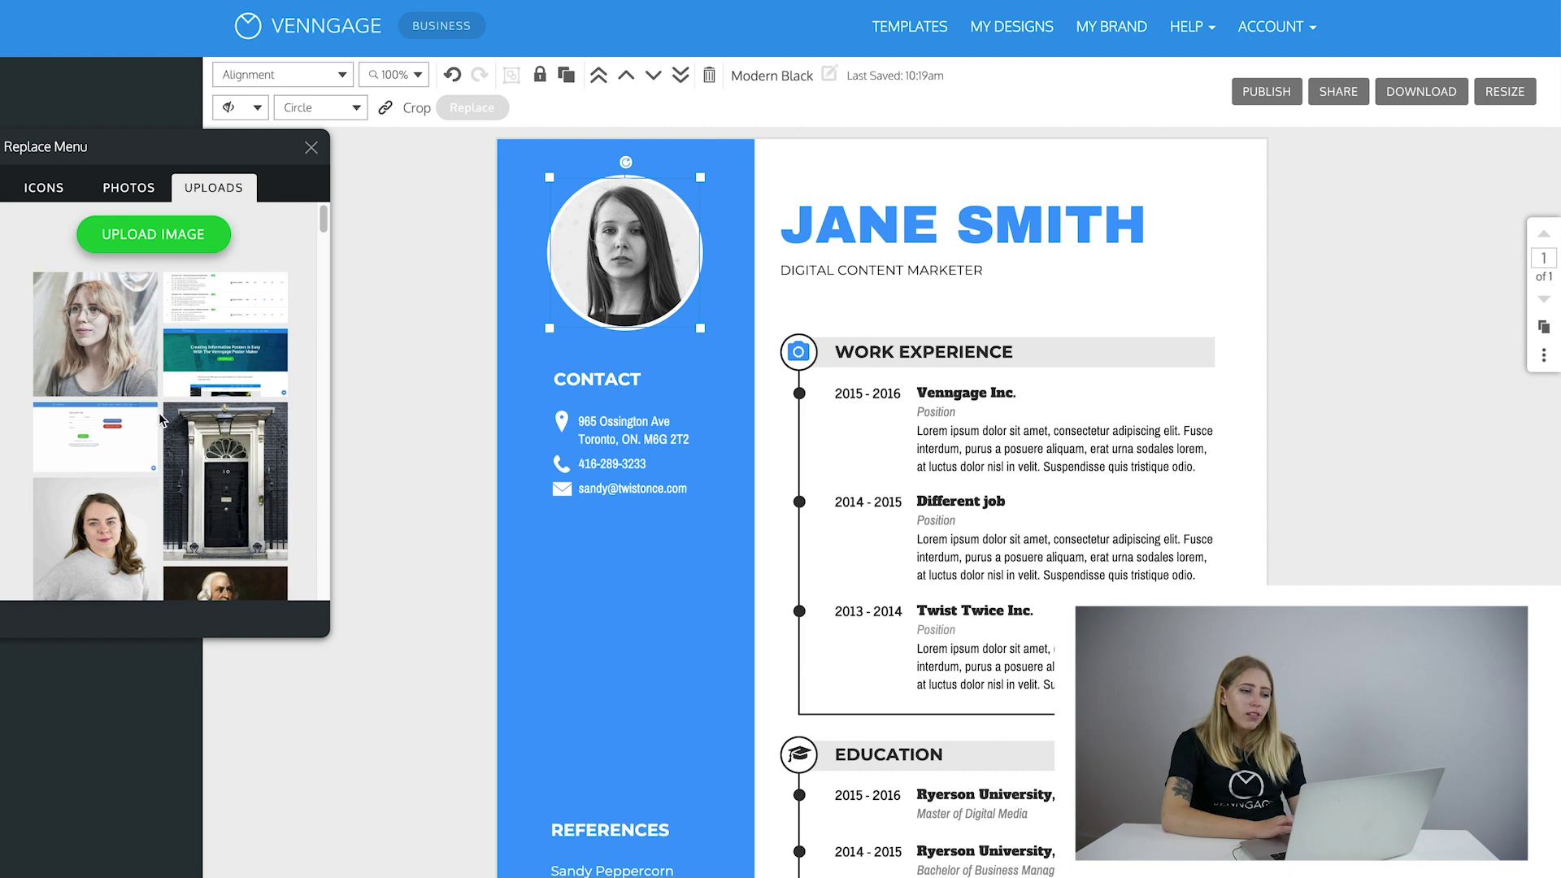
left_click(130, 337)
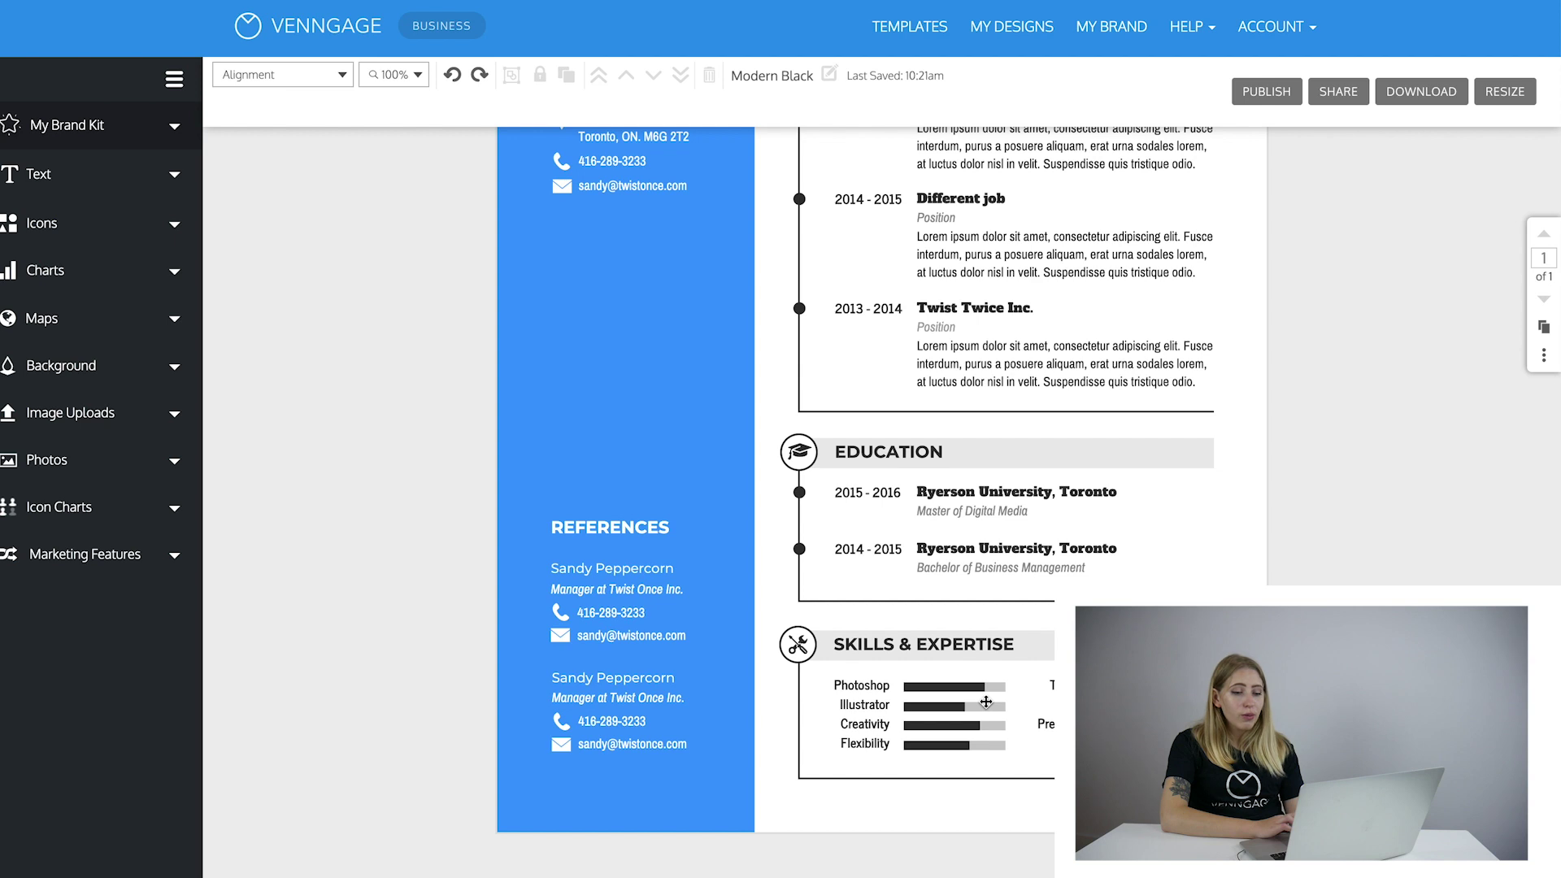
Rename the first two skills in the first Skills & Expertise chart's data, Photoshop as "Filming" and Illustrator as "Editing".
left_click(969, 710)
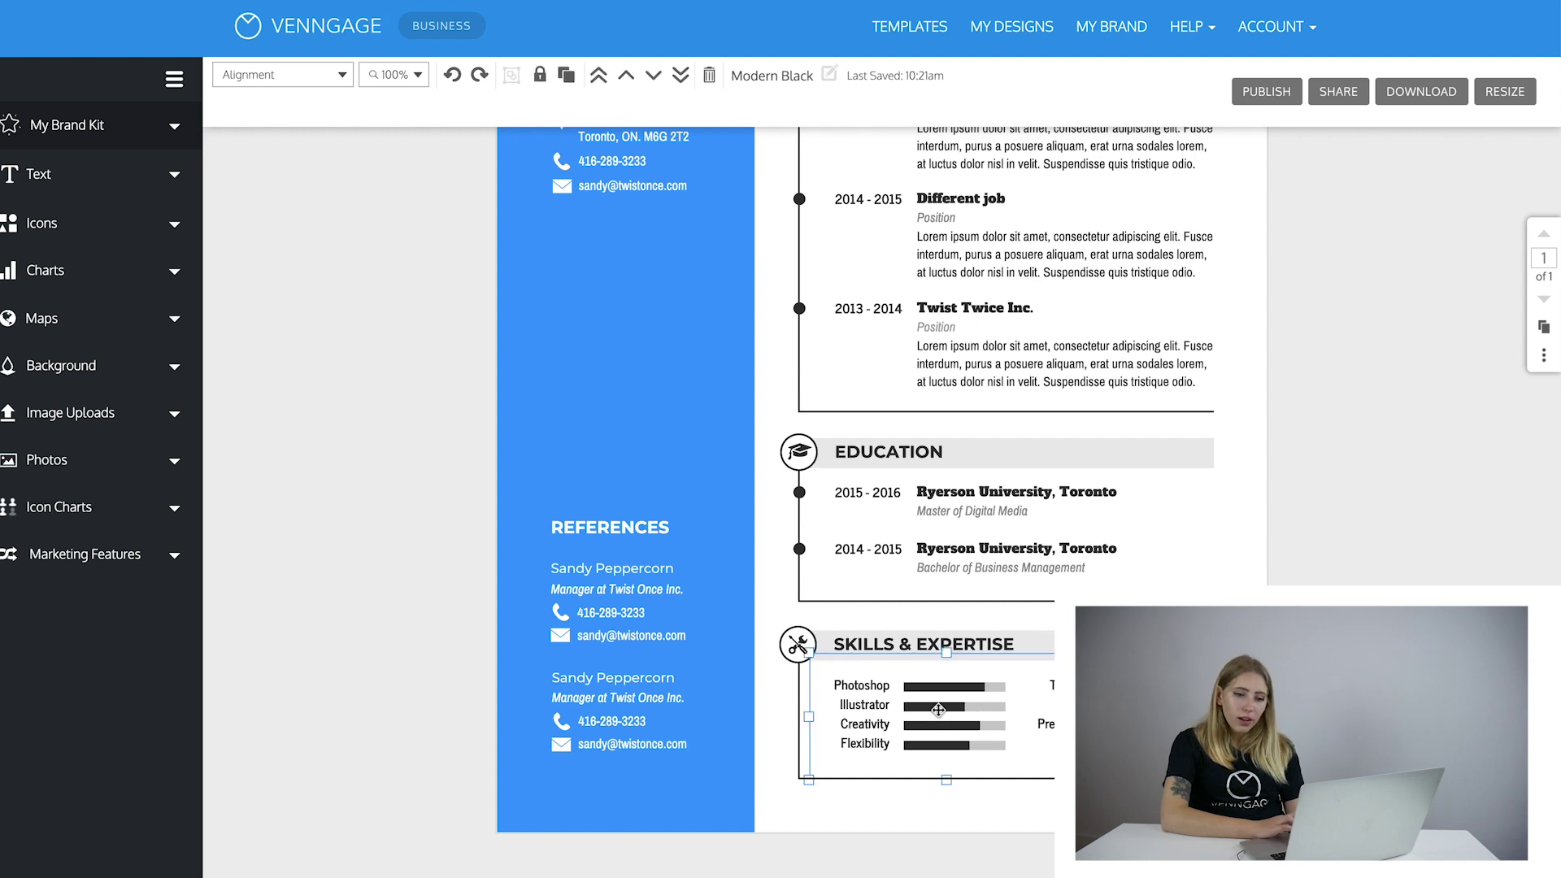
double_click(938, 710)
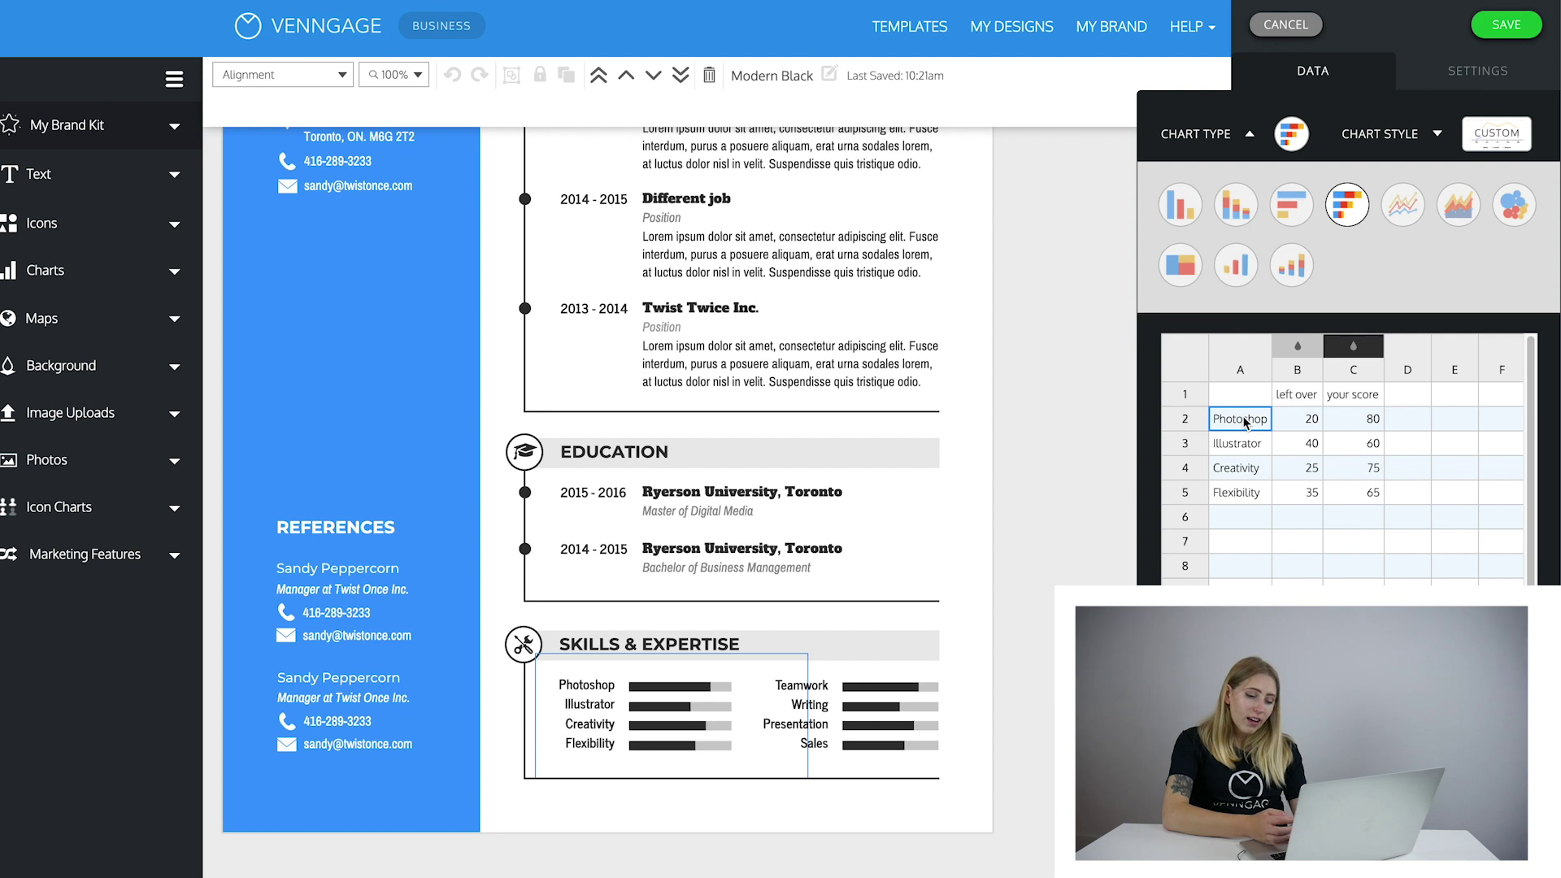
type("Filming")
left_click(1248, 450)
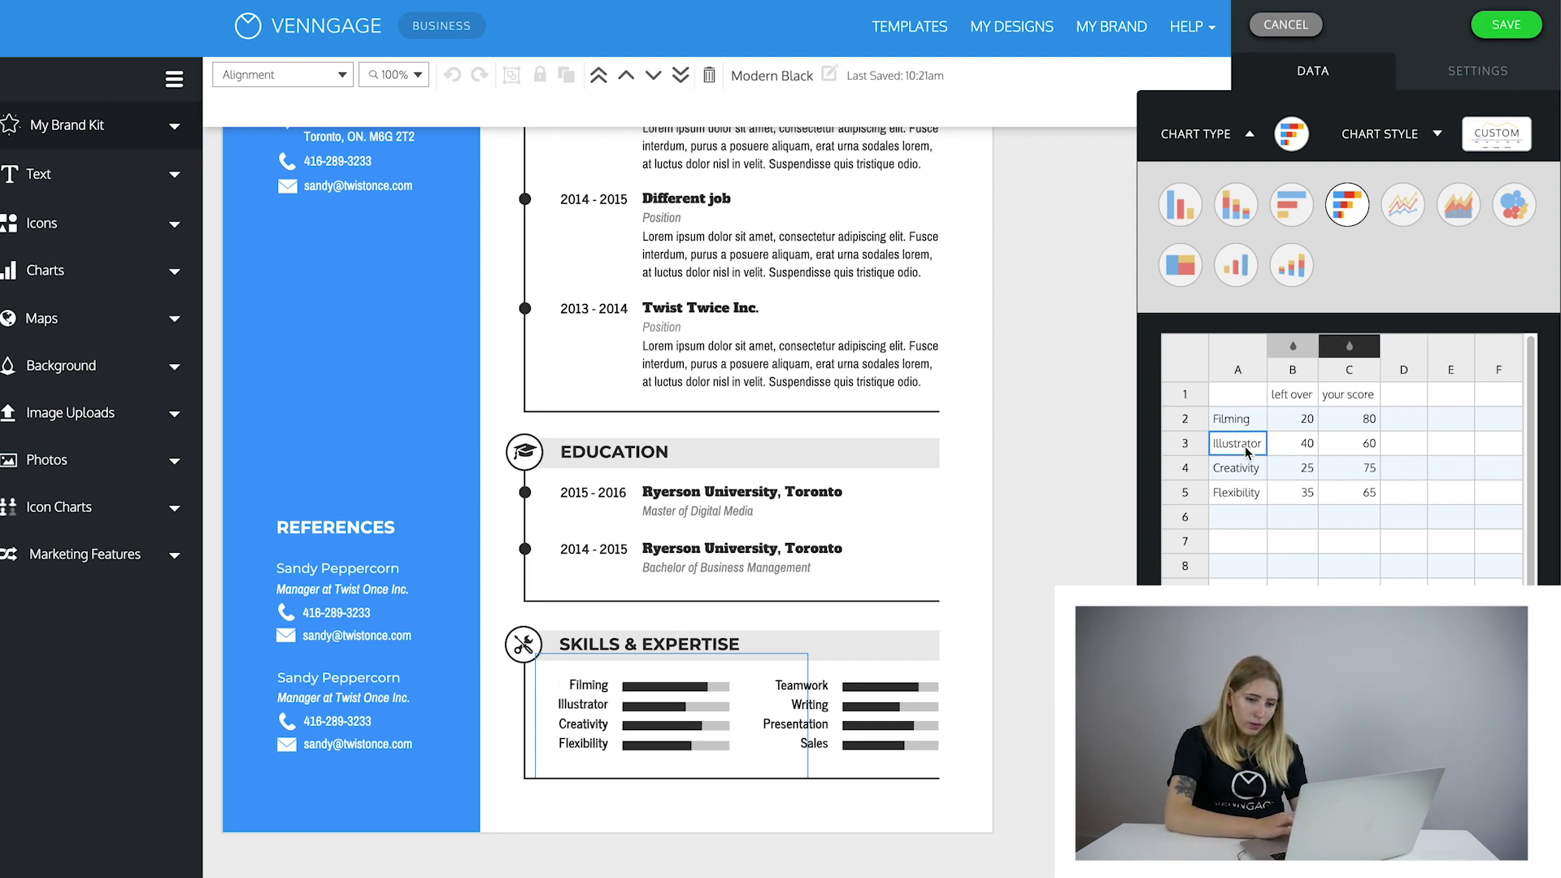
type("Editing")
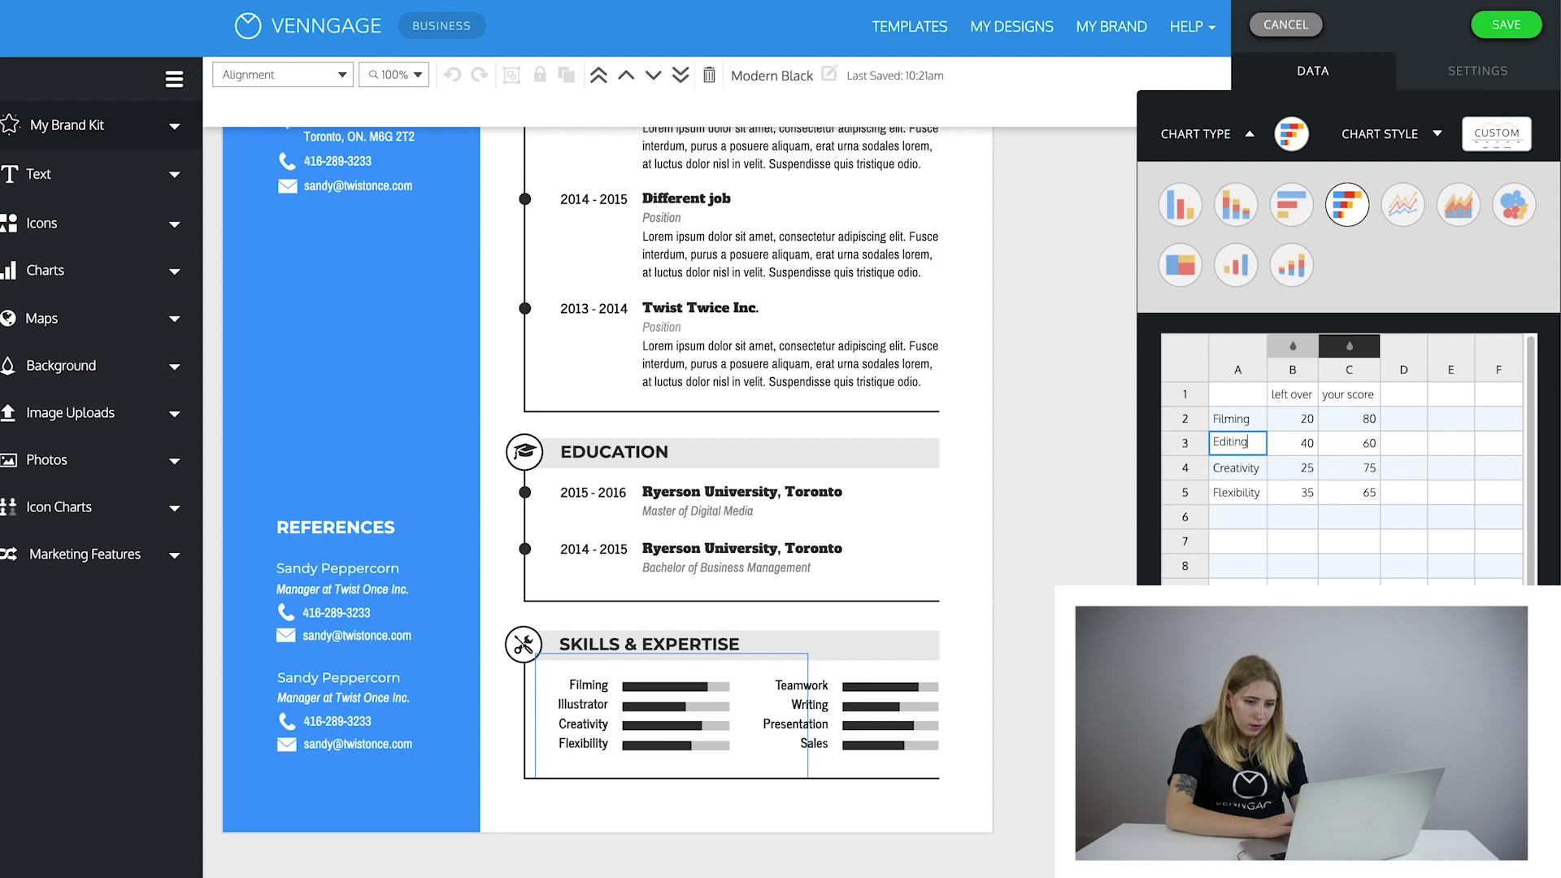
left_click(1235, 517)
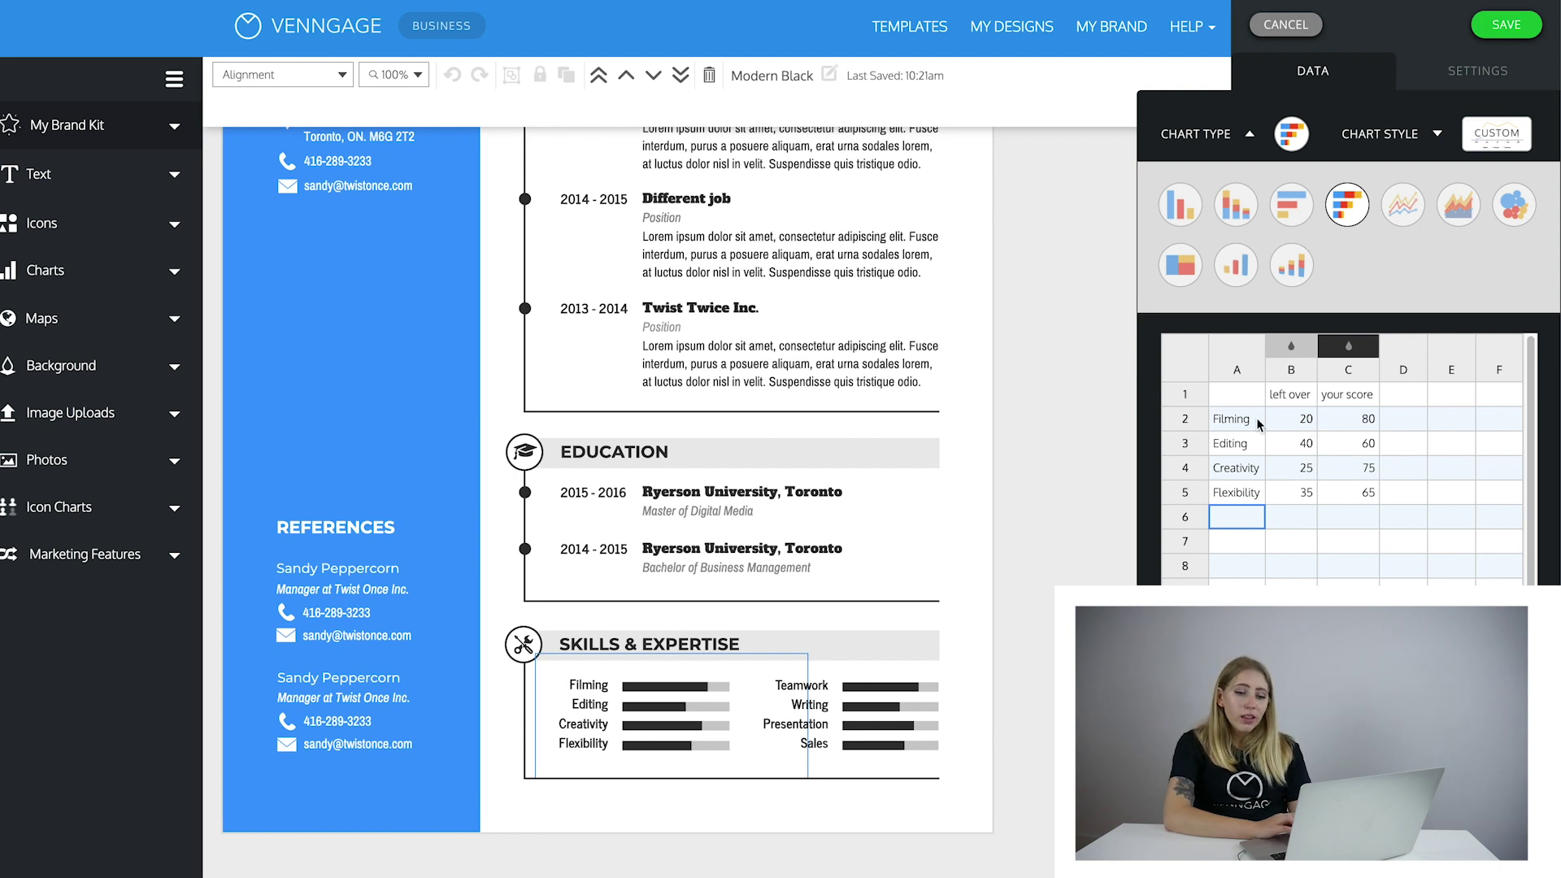
Set the Filming skill's values to 90 for your score and 10 for left over.
left_click(1348, 419)
type("90")
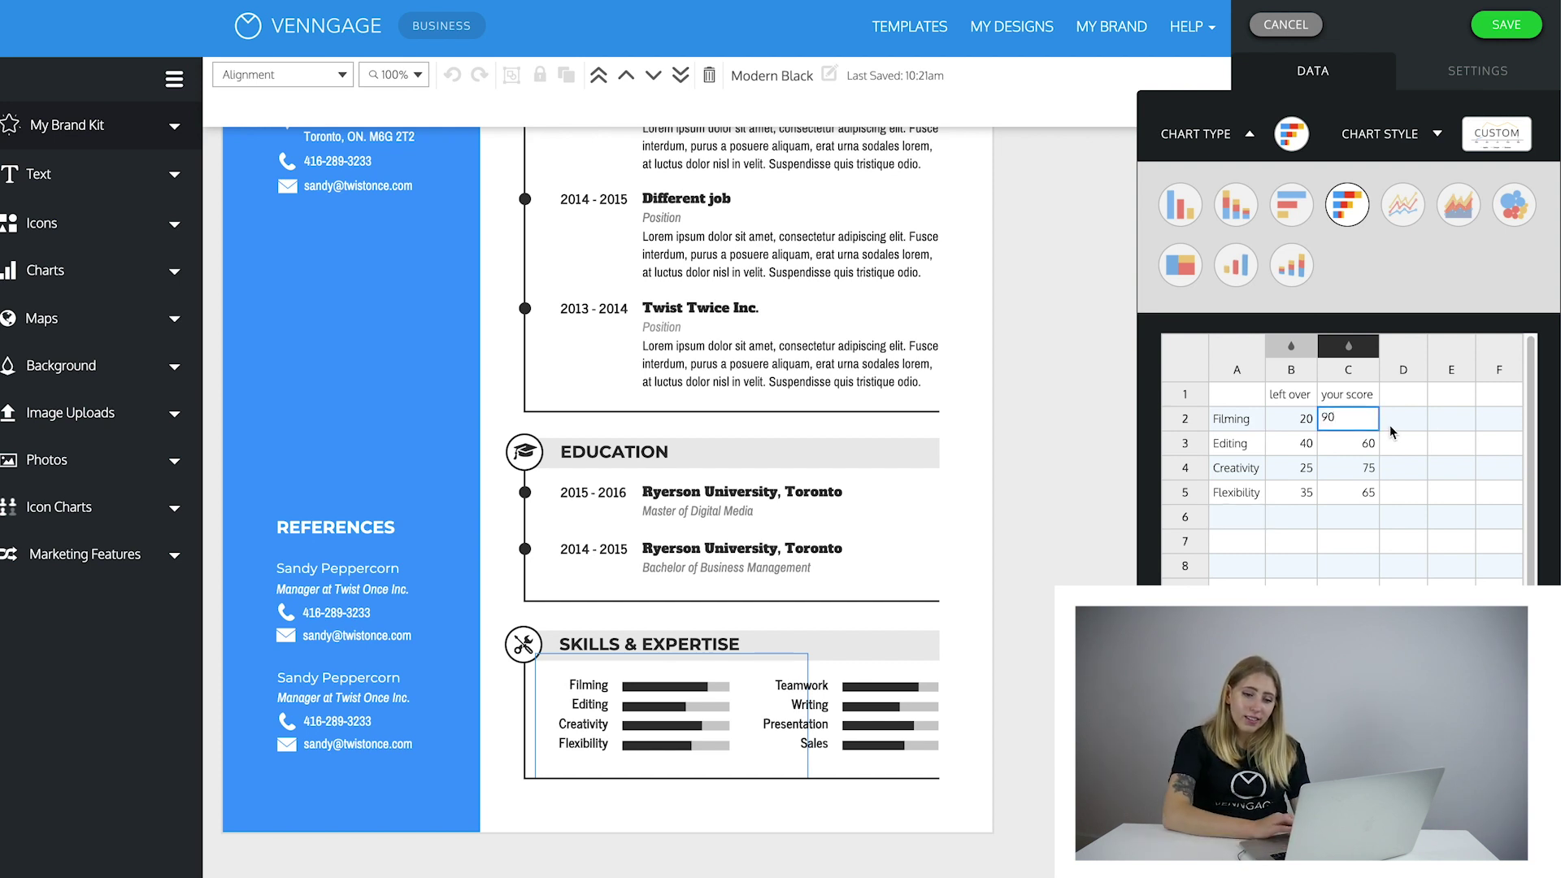
left_click(1301, 421)
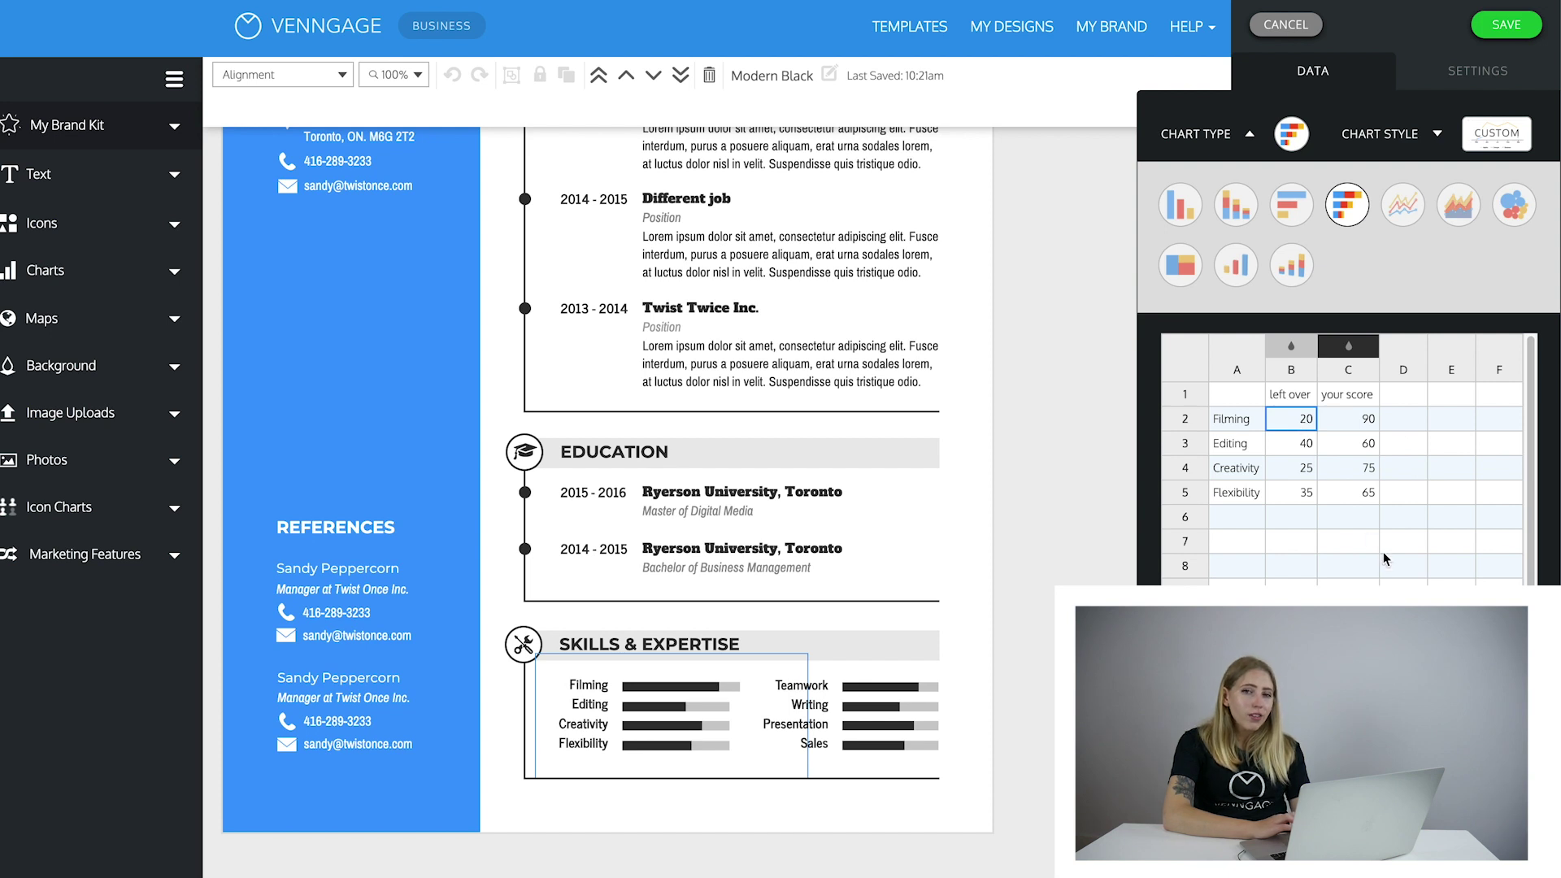
type("10")
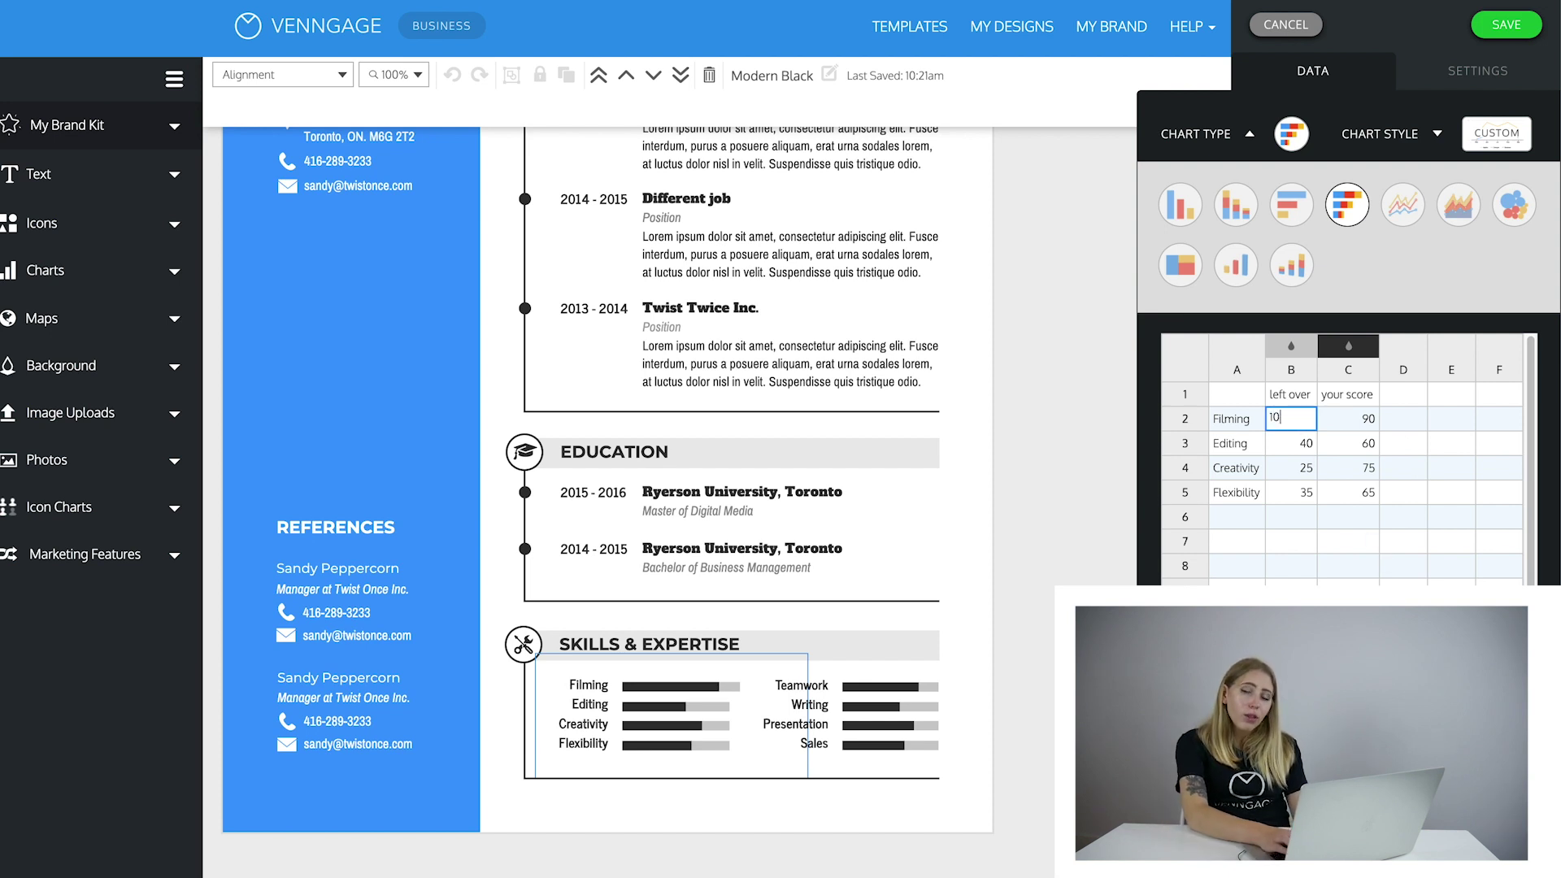
left_click(1309, 496)
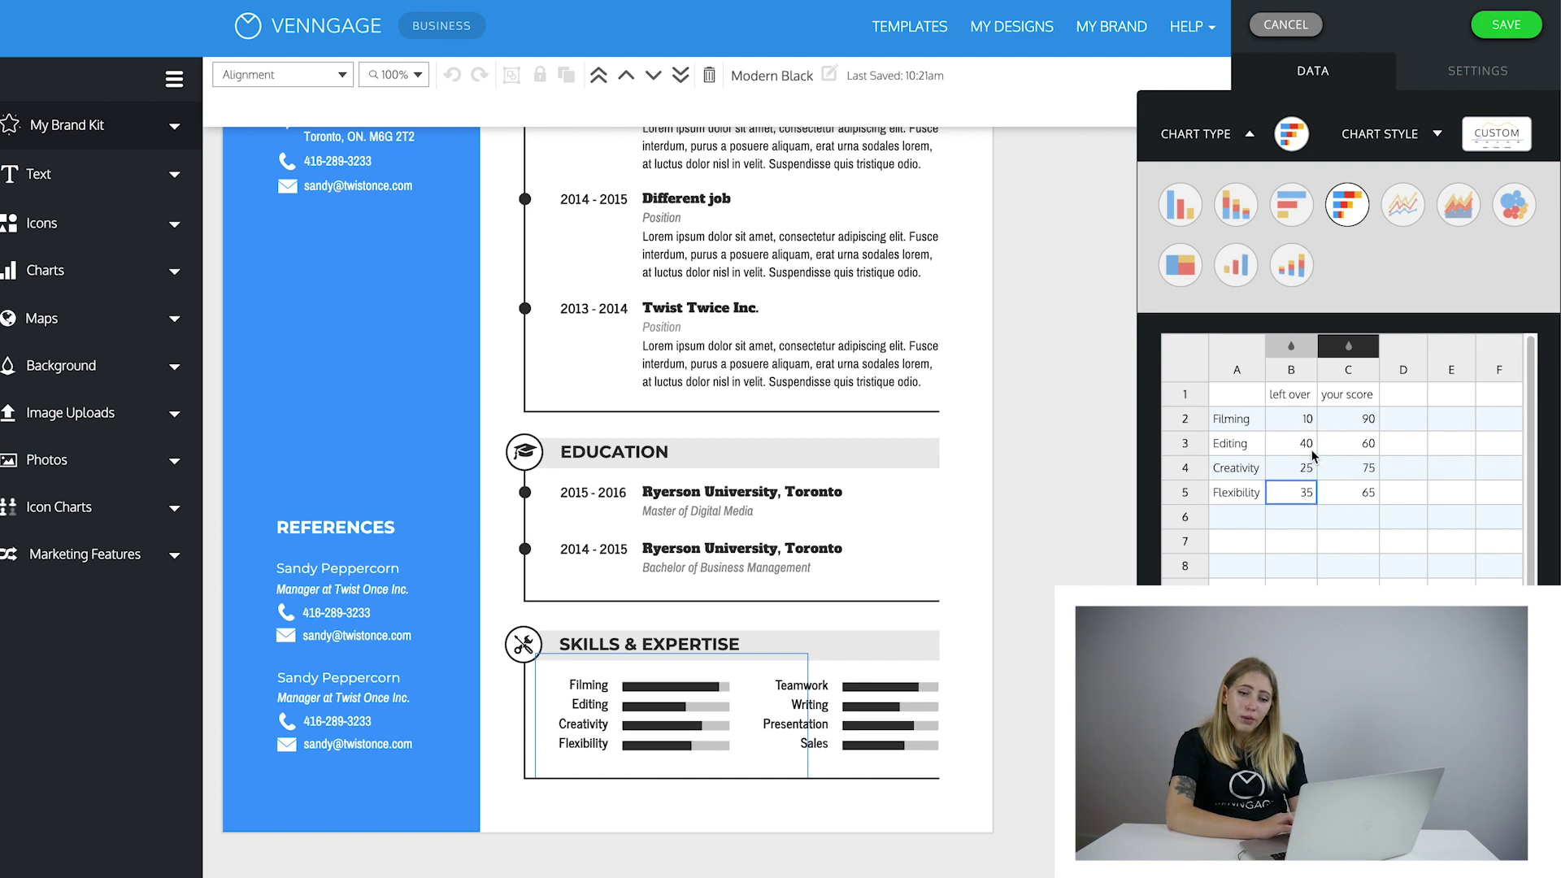
Set the Editing skill's values to 50 for your score and 50 for left over.
left_click(1354, 452)
type("50")
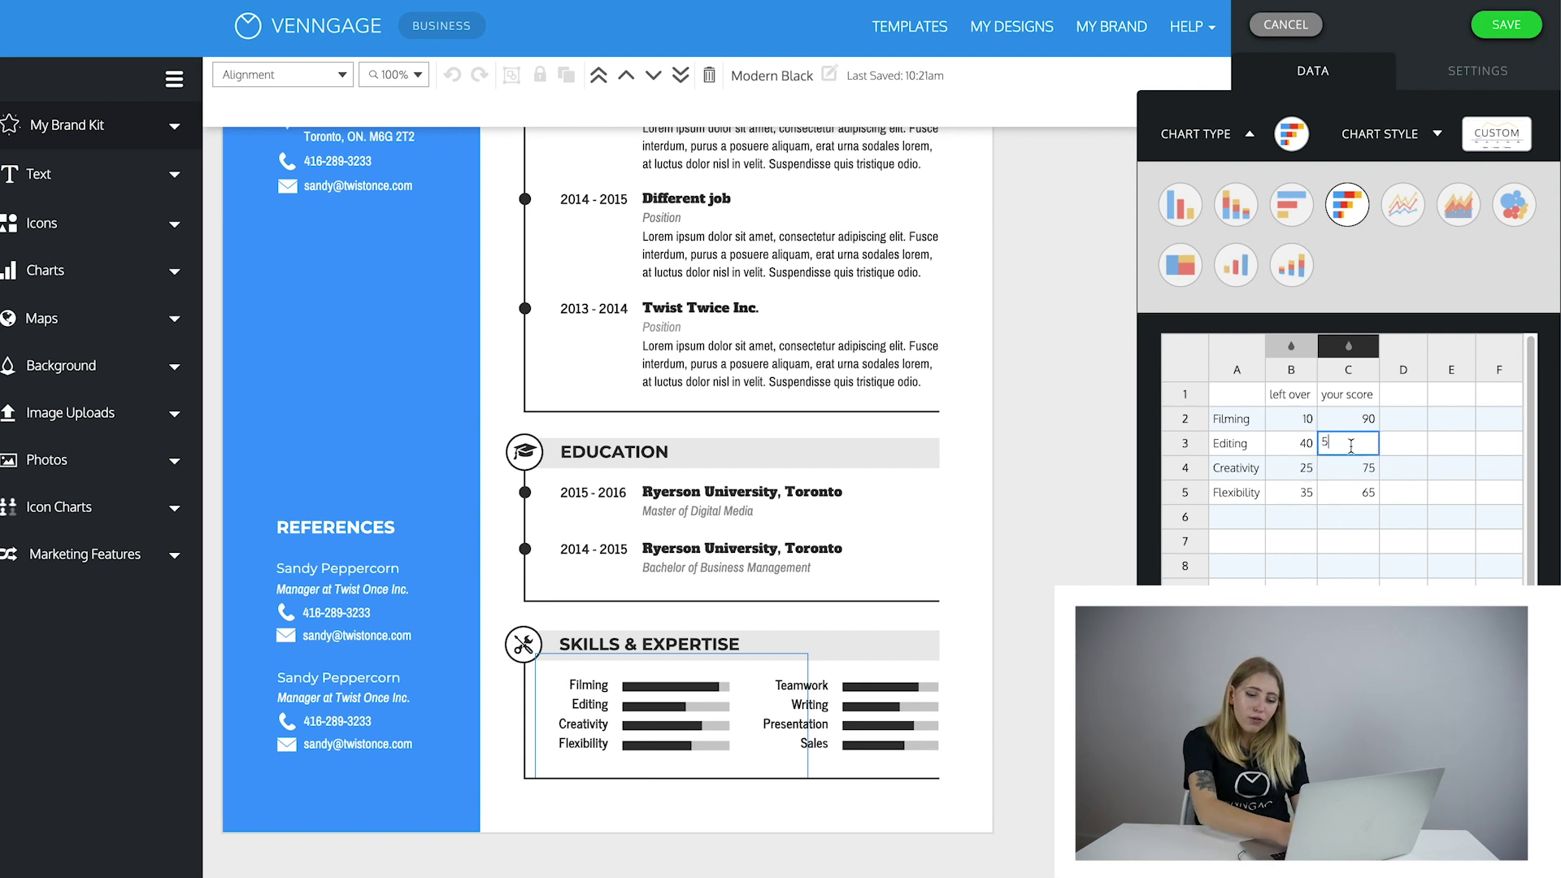
left_click(1298, 453)
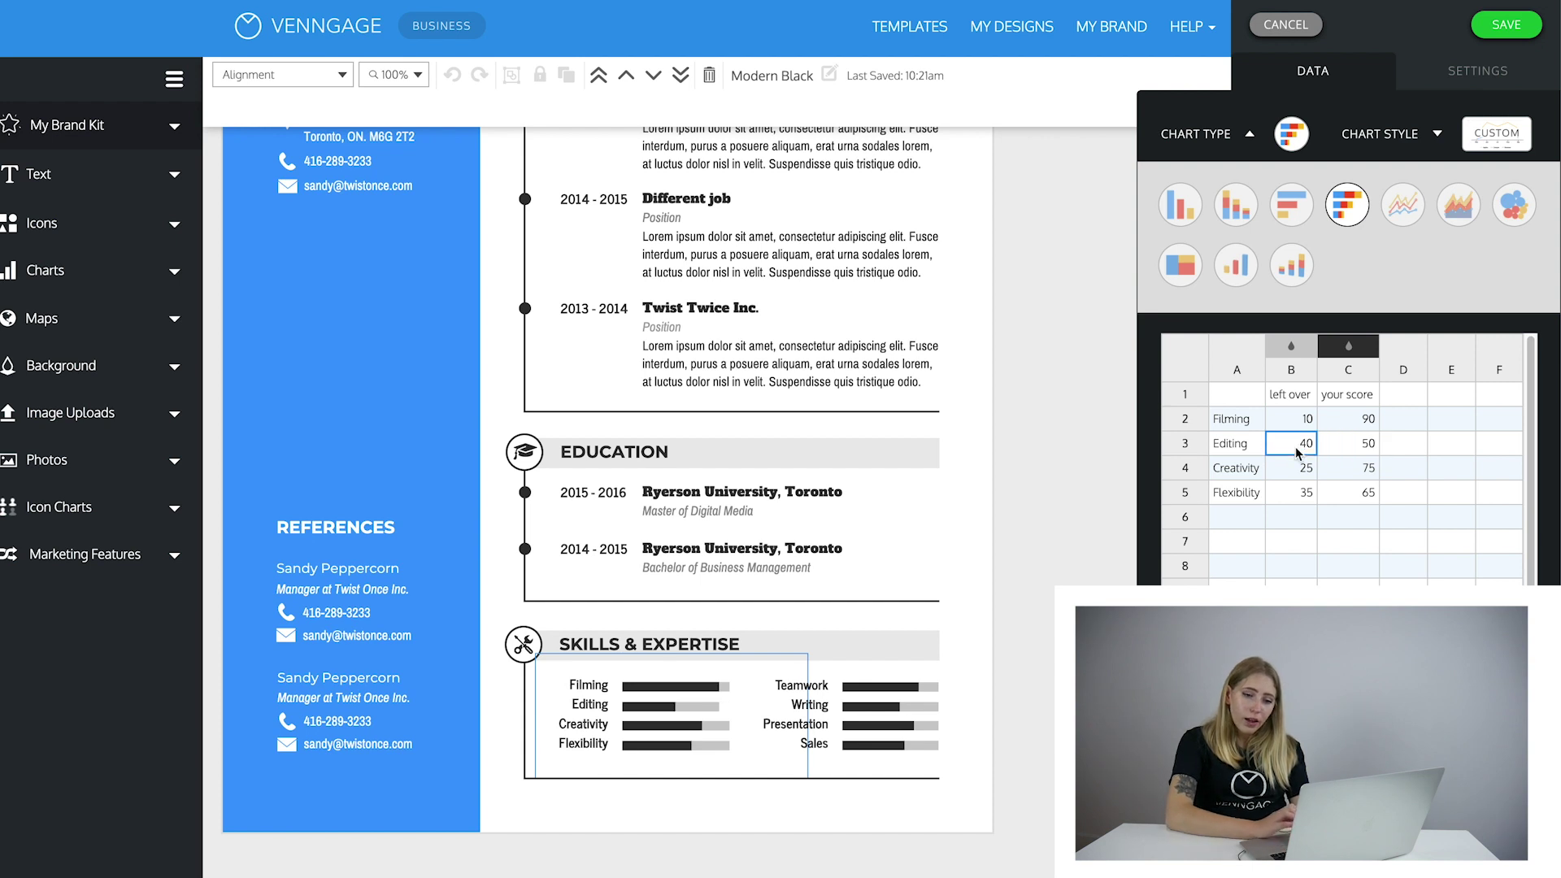
type("50")
left_click(1301, 541)
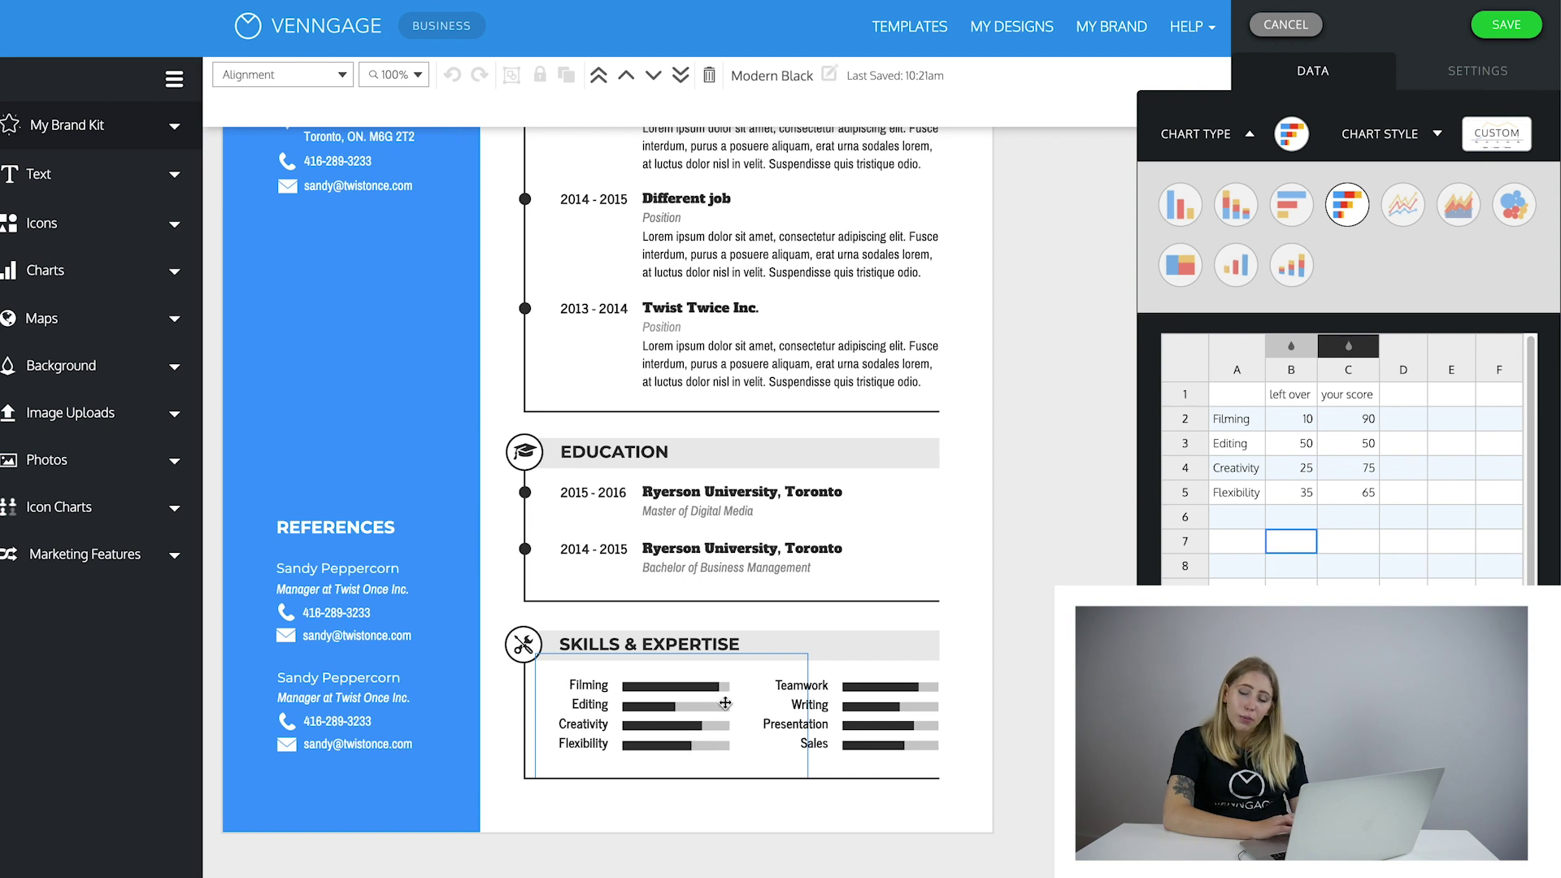
Color the skills chart's "your score" bars #3B99FF and its "left over" bars #FFAC9B.
left_click(1363, 352)
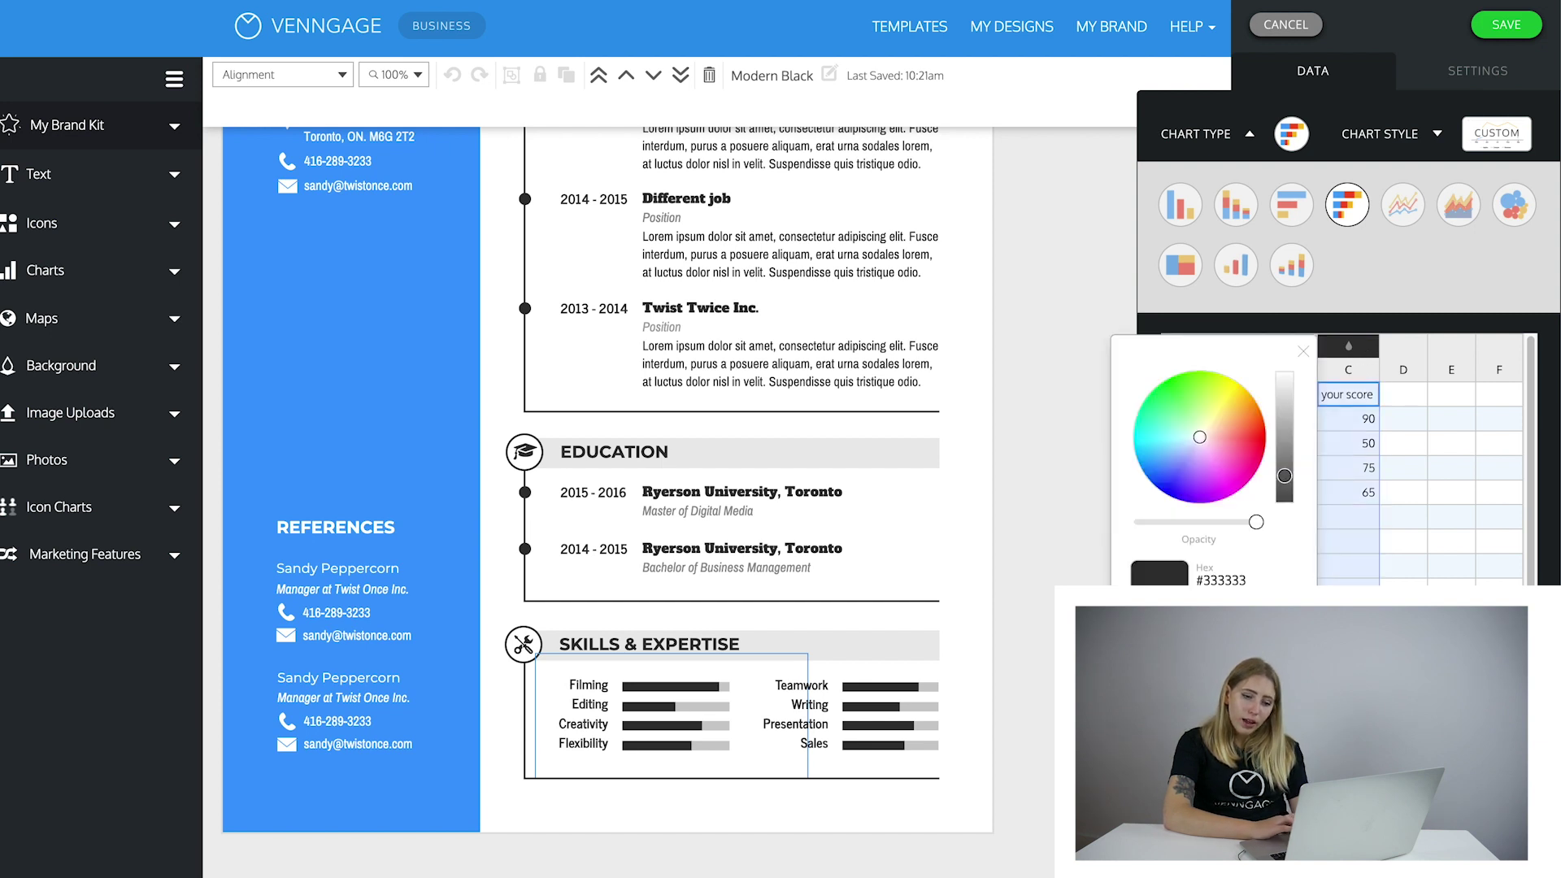
type("#3B99FF")
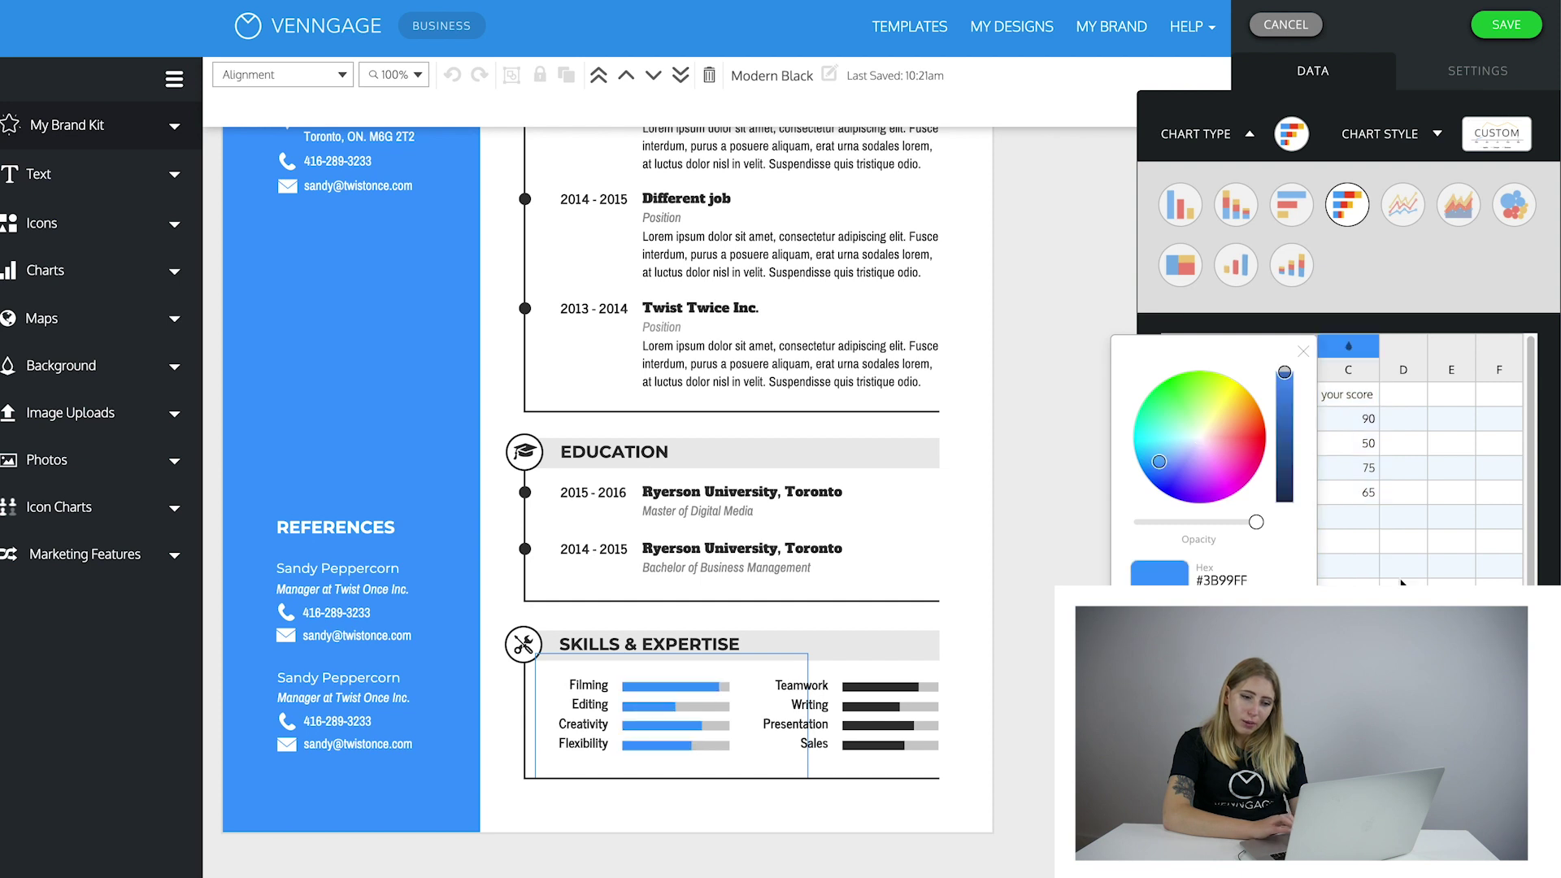
left_click(1401, 582)
left_click(1308, 350)
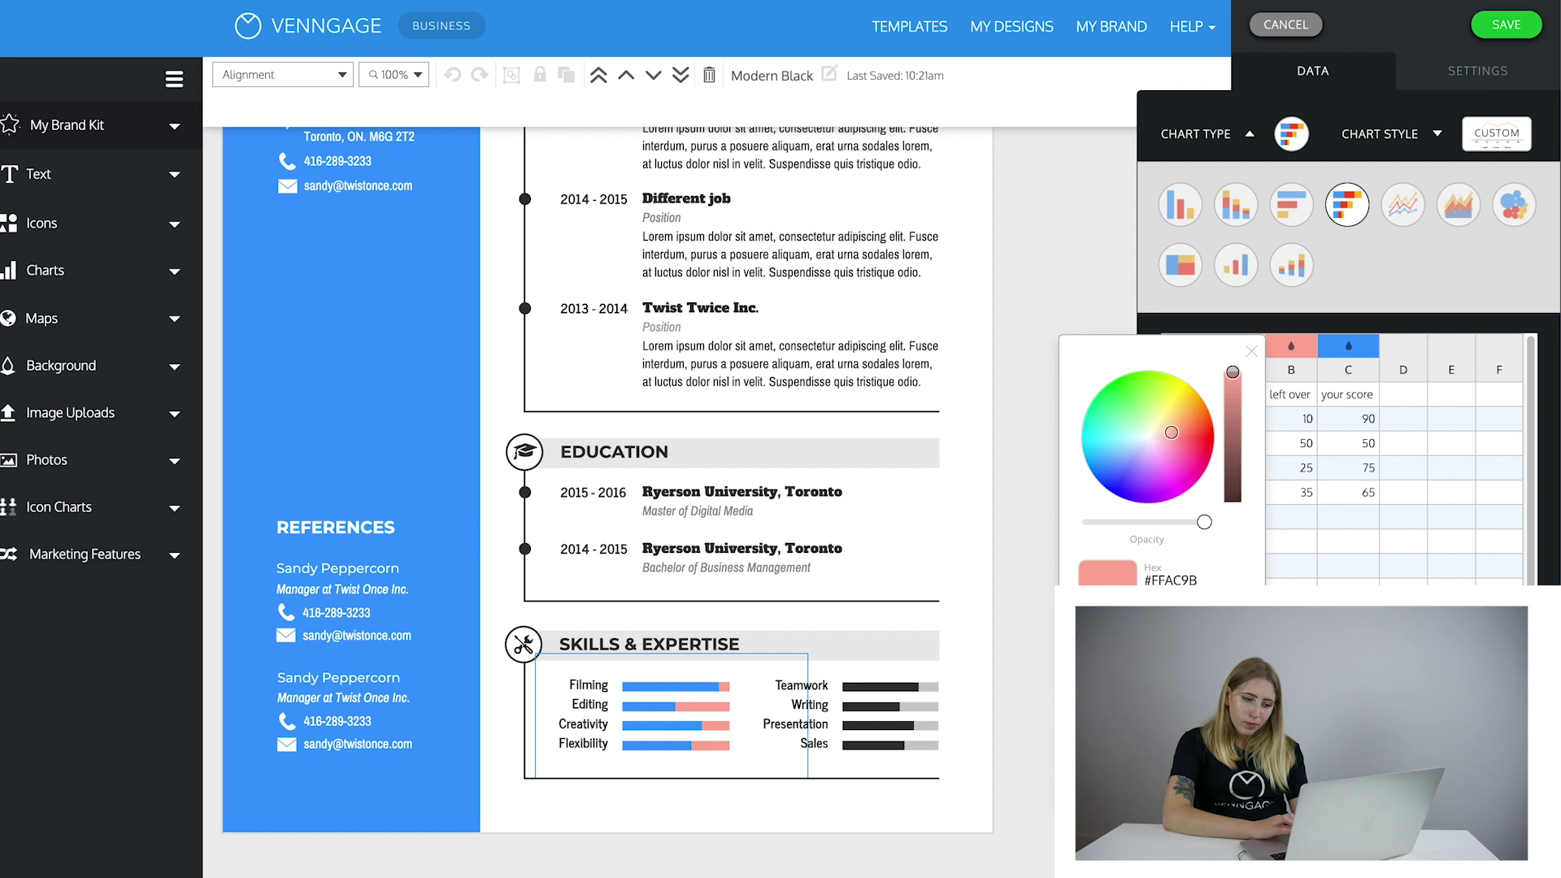
left_click(1348, 591)
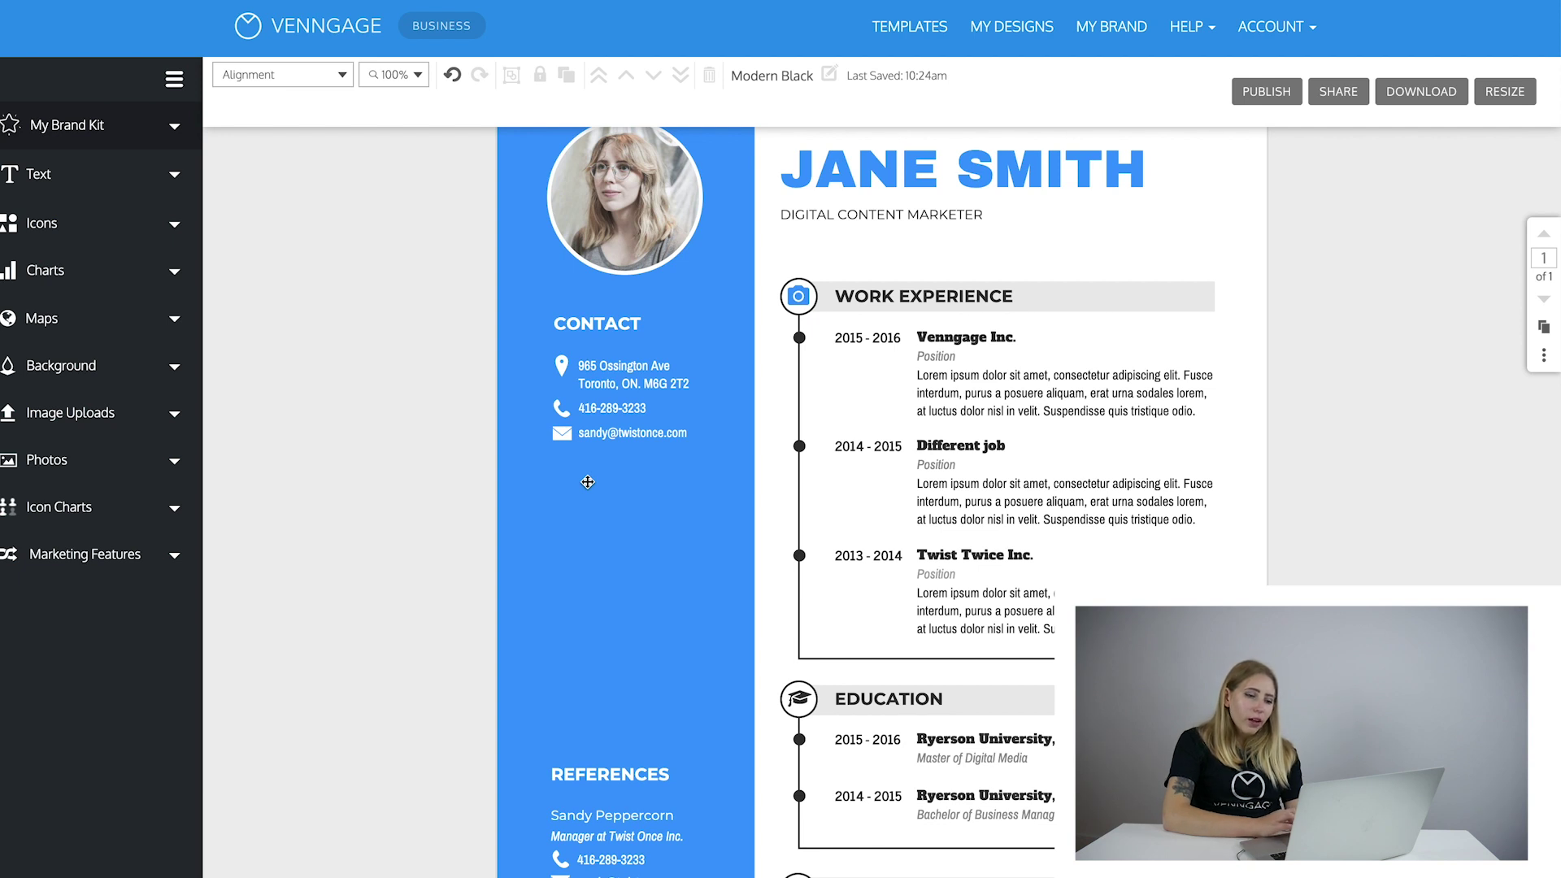
Duplicate the envelope icon and email address under Contact together, and align the copy directly below the original row.
left_click(566, 437)
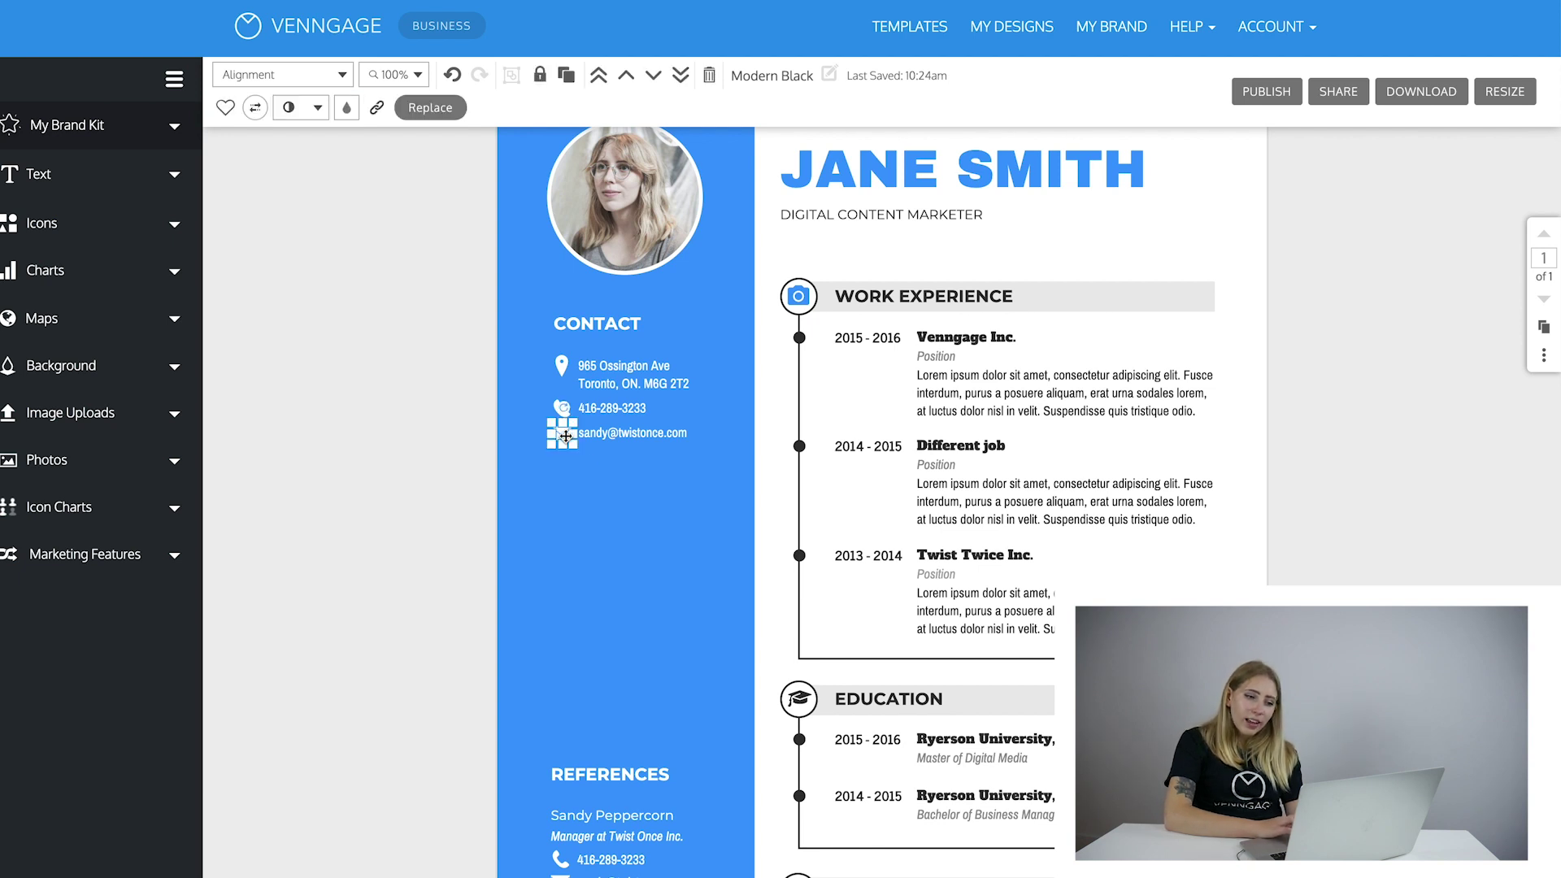
left_click(652, 429)
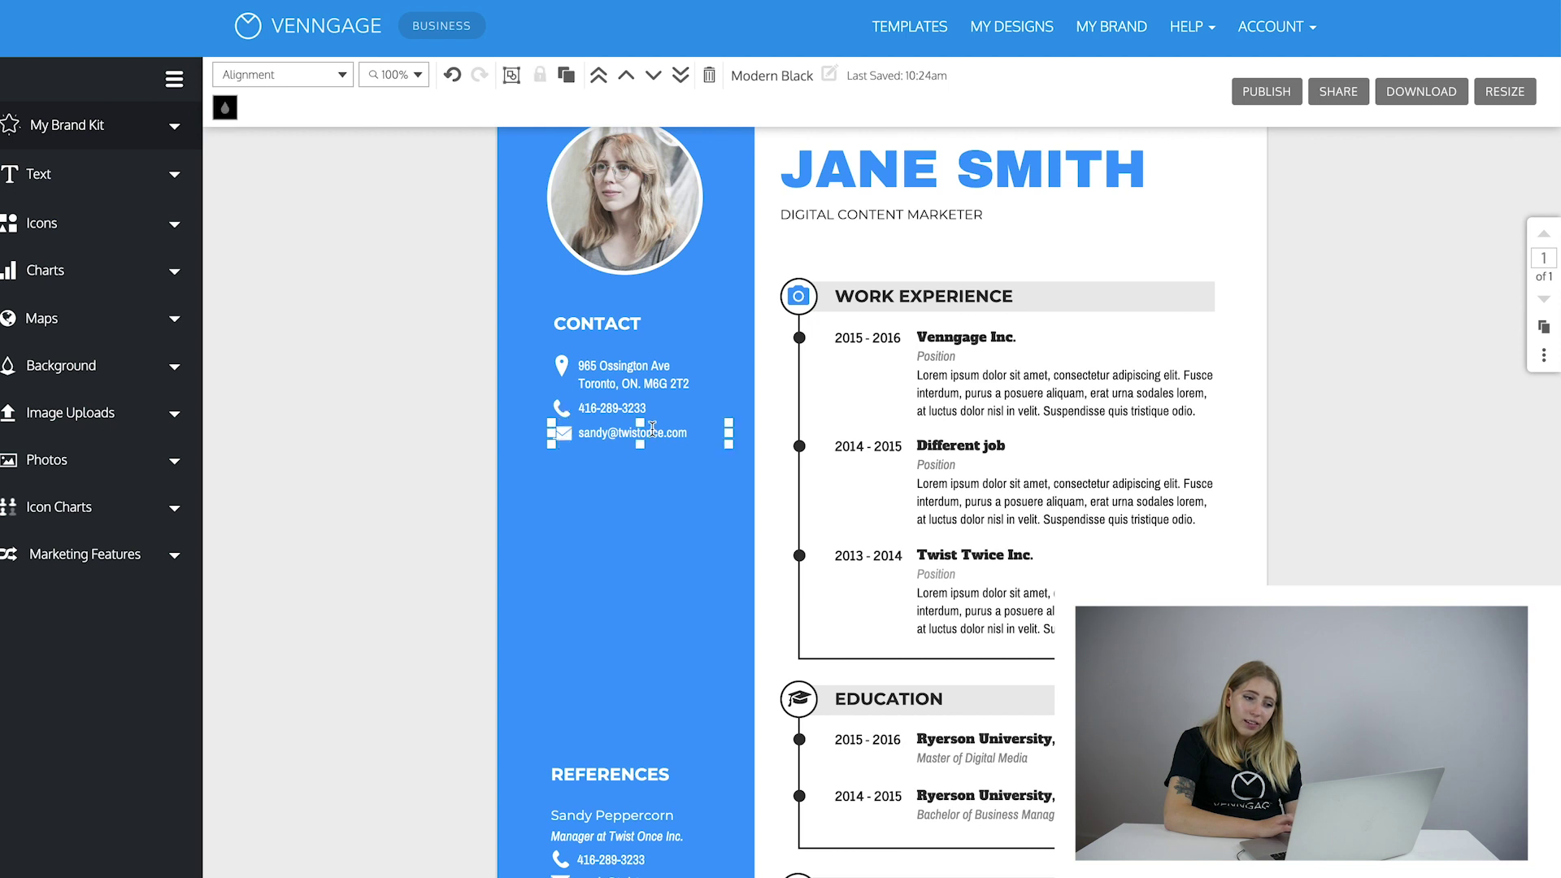
left_click(567, 77)
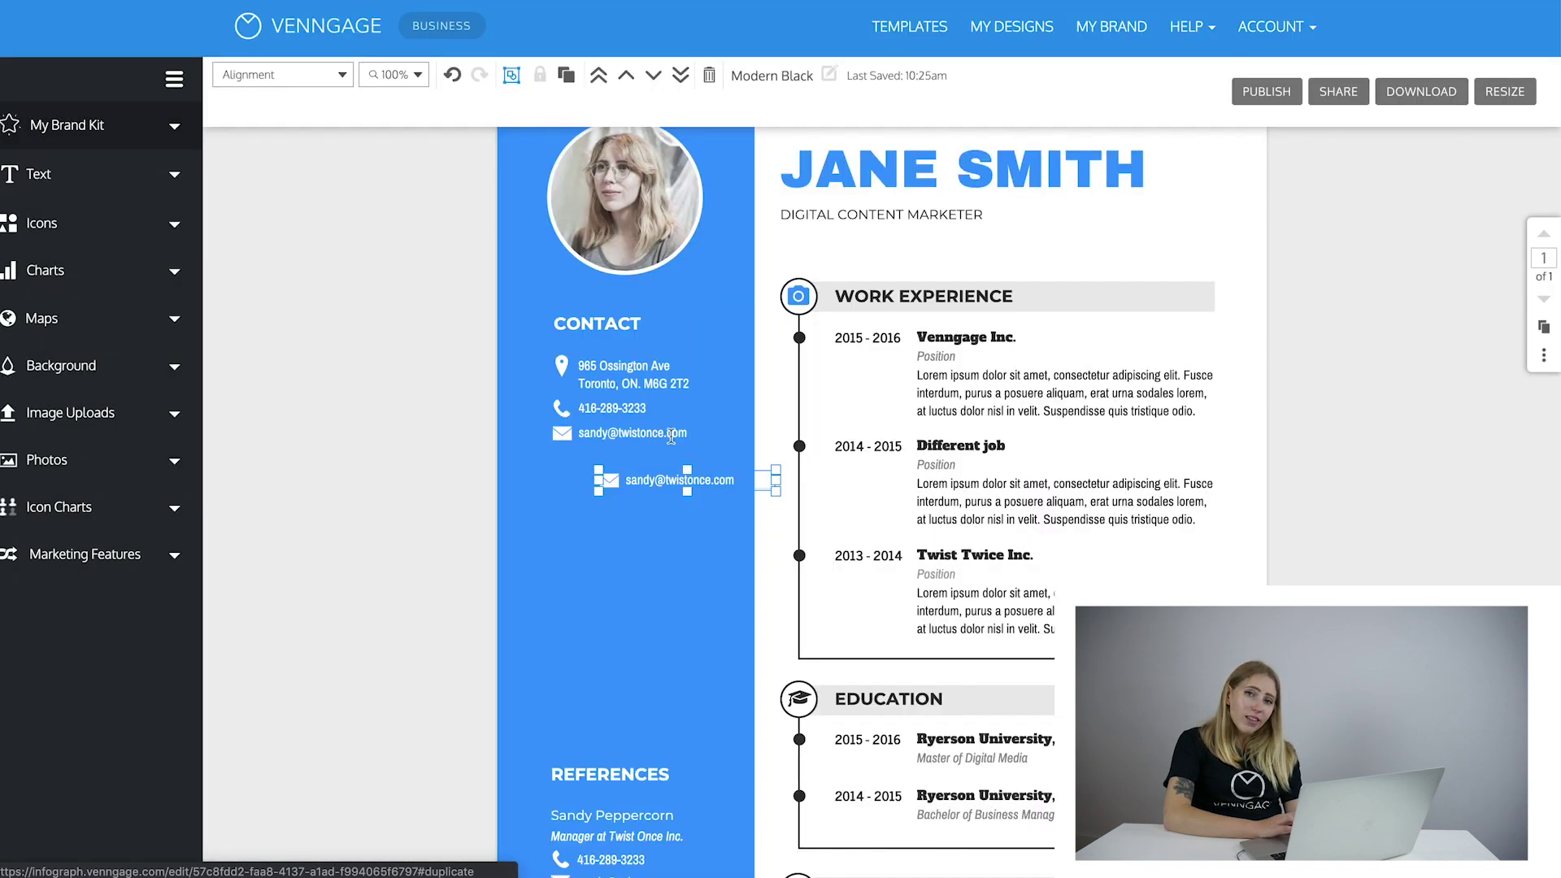
left_click_drag(655, 480, 580, 473)
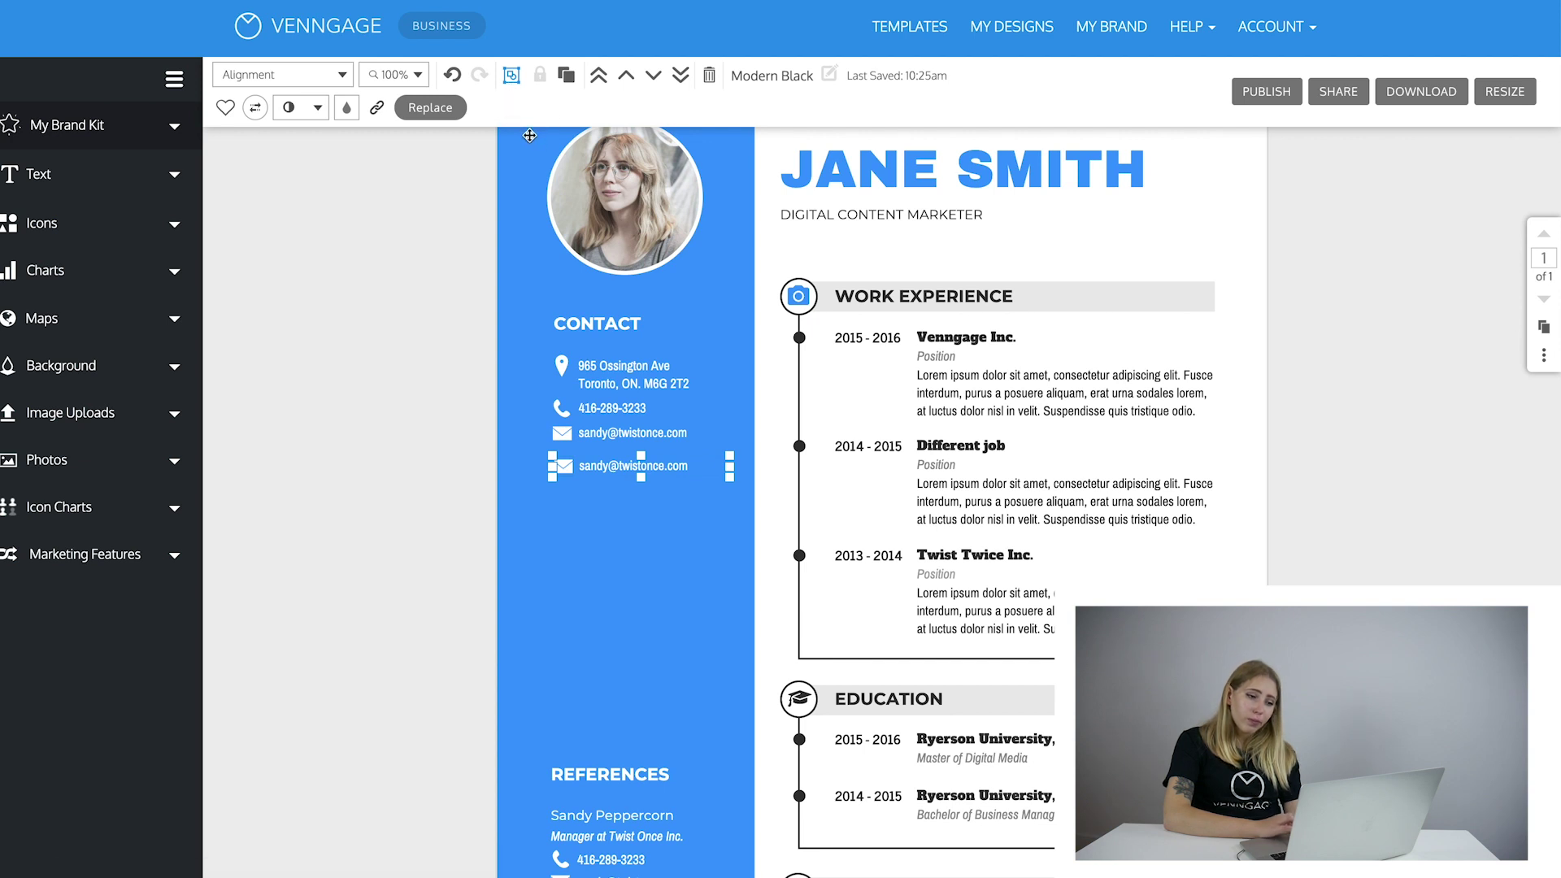
left_click(444, 354)
Replace the duplicated envelope icon under Contact with an outlined www globe icon found by searching for "website".
mouse_move(561, 471)
left_mouse_down()
mouse_move(538, 473)
mouse_move(559, 475)
left_mouse_up()
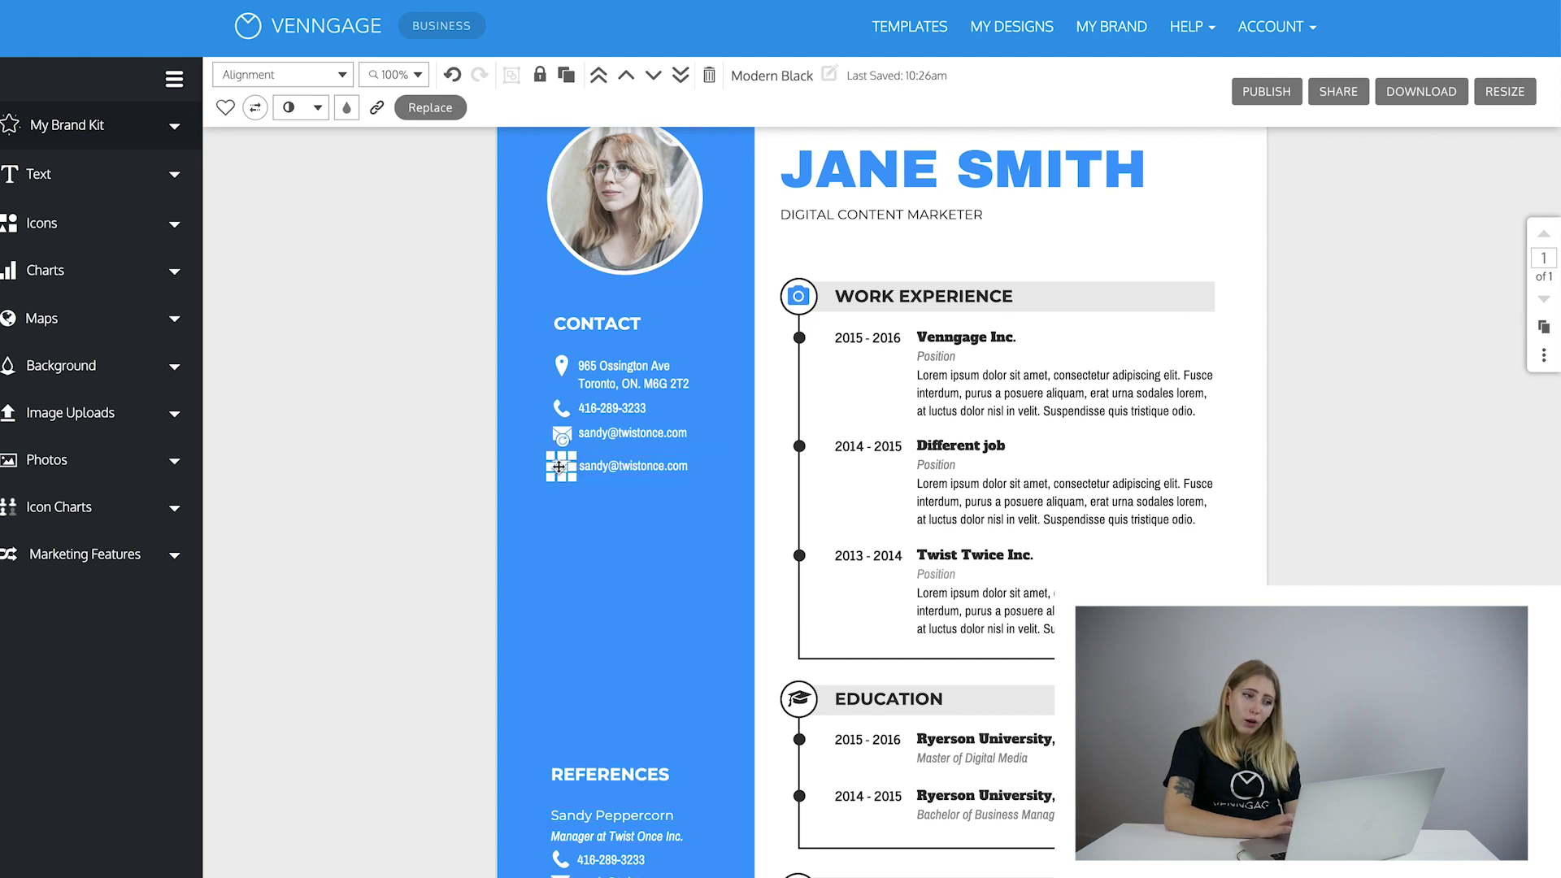
left_click(434, 109)
type("website")
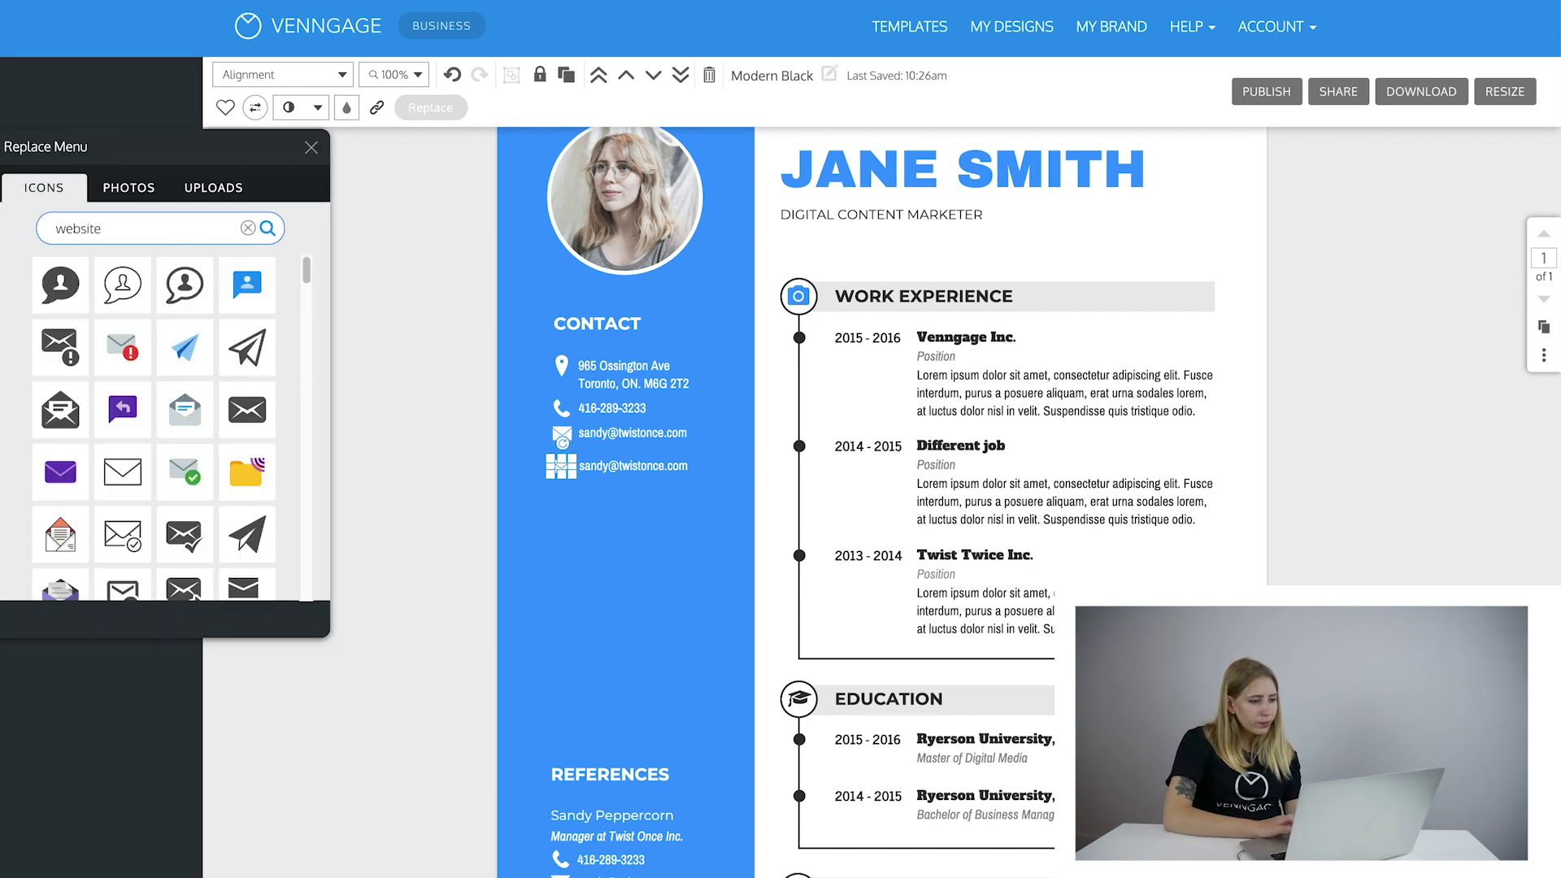
left_click(271, 230)
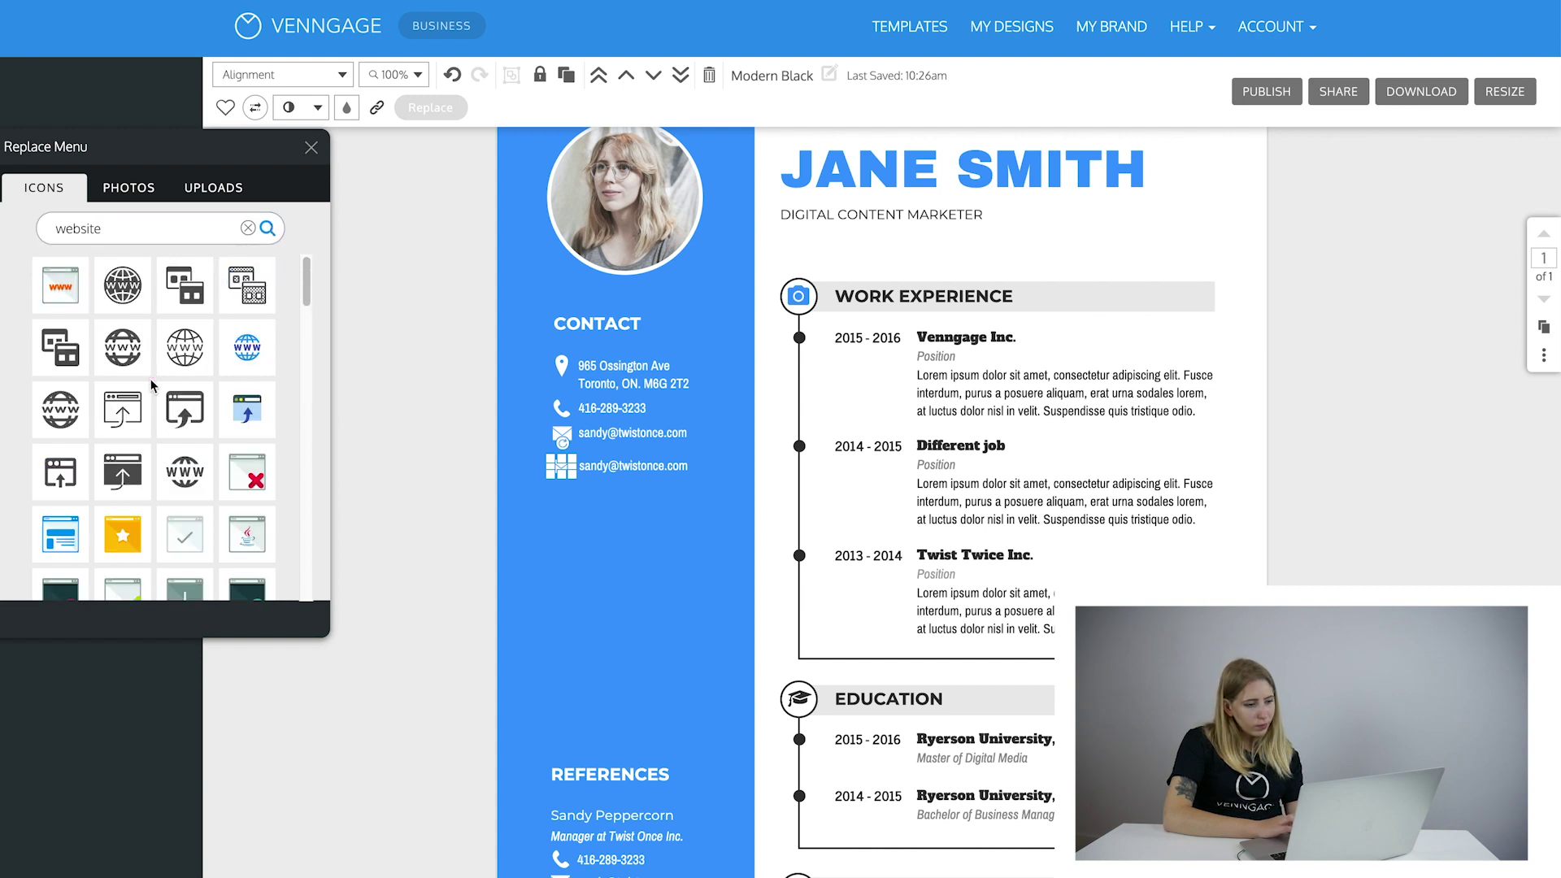
left_click(195, 352)
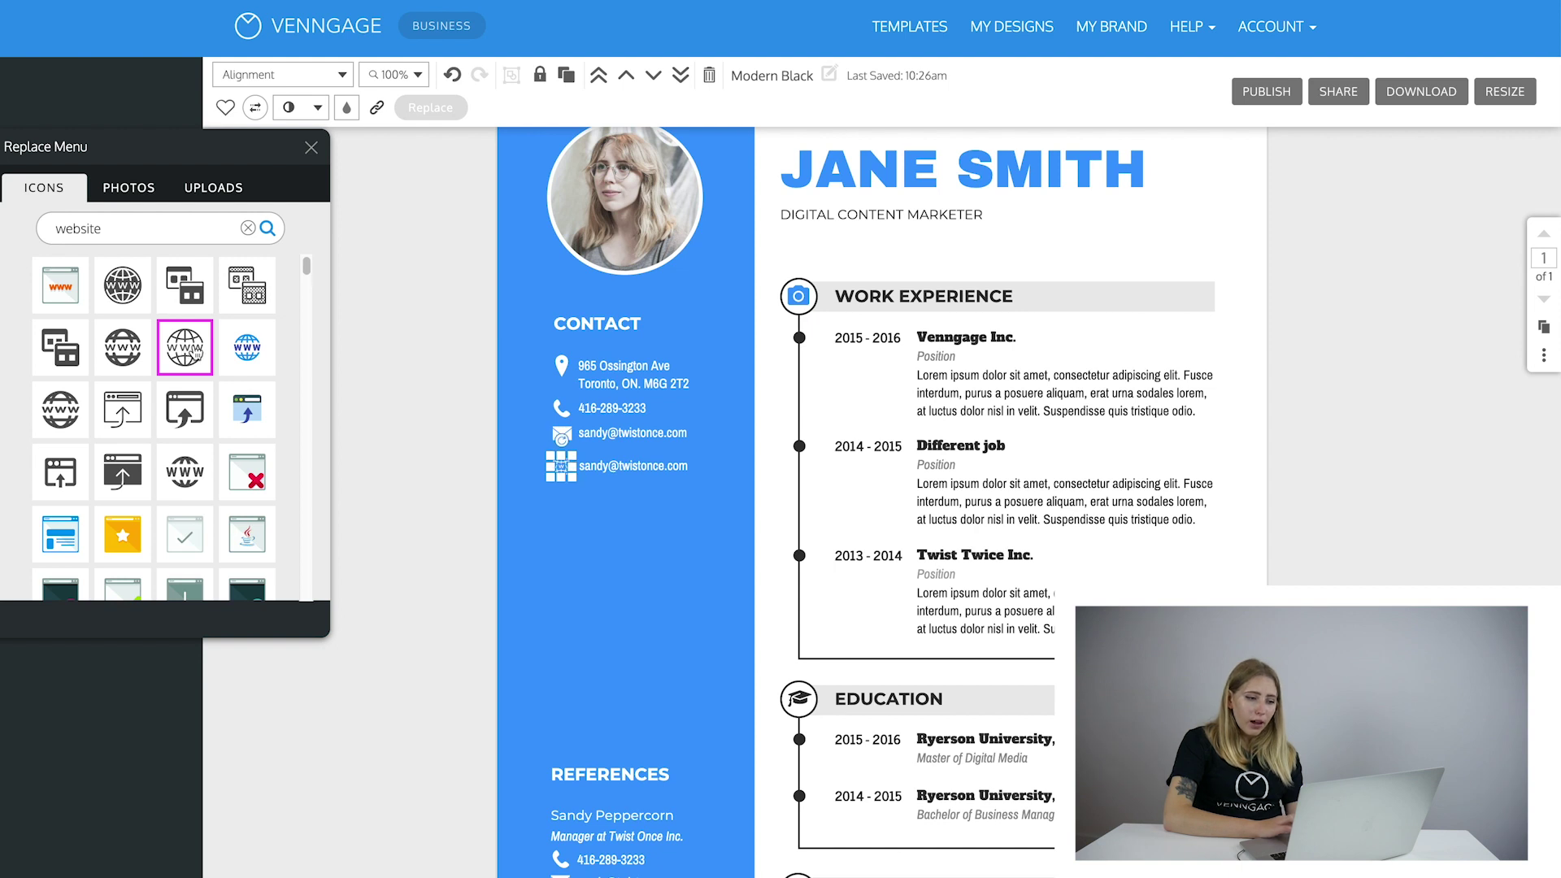
left_click(380, 418)
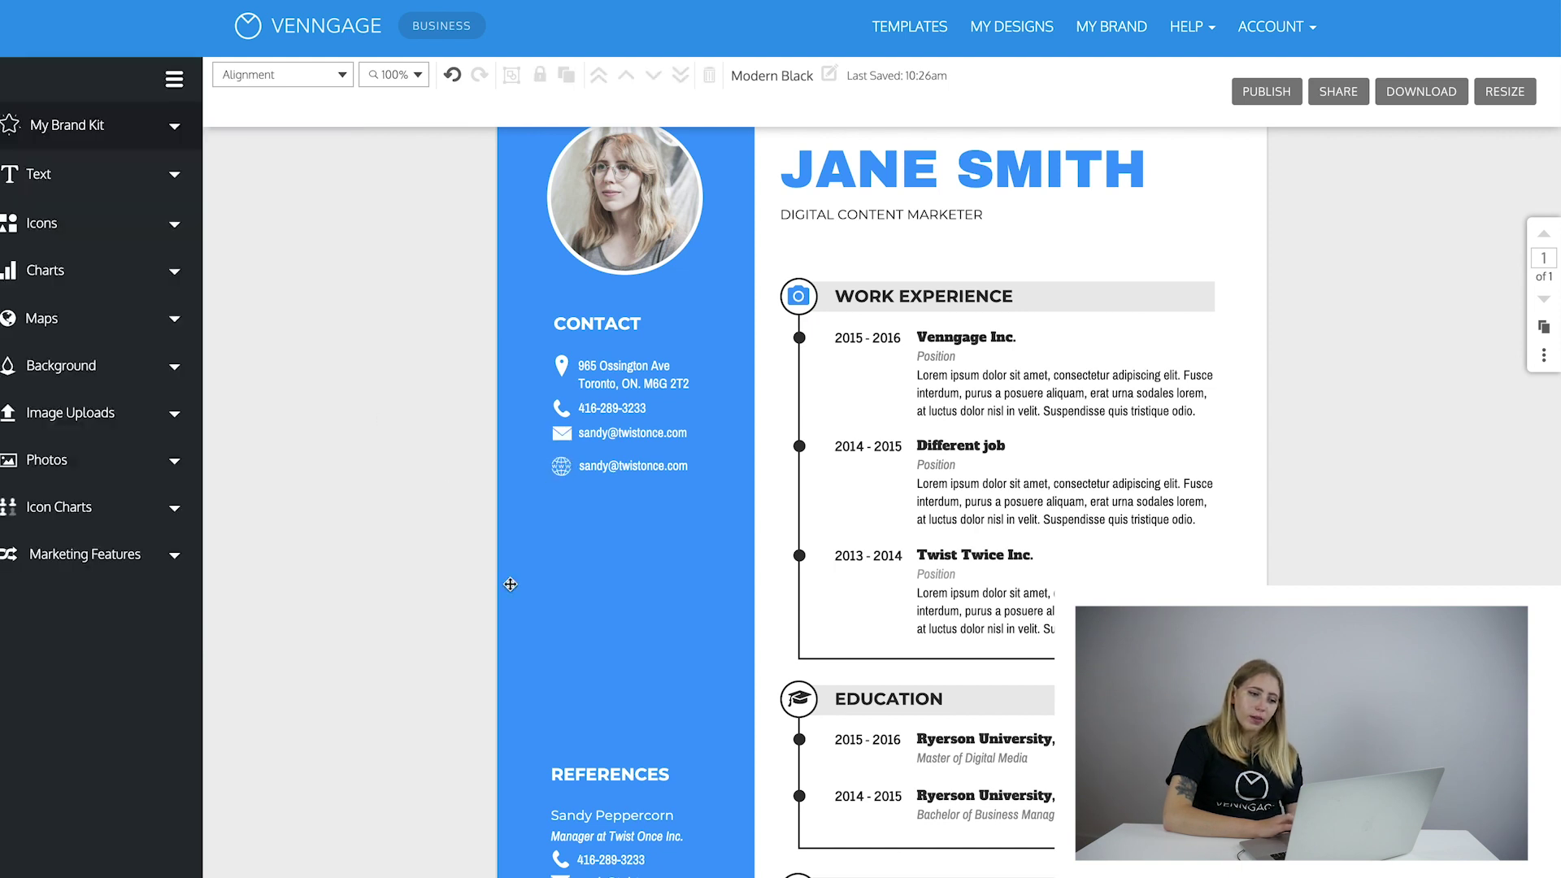
double_click(665, 465)
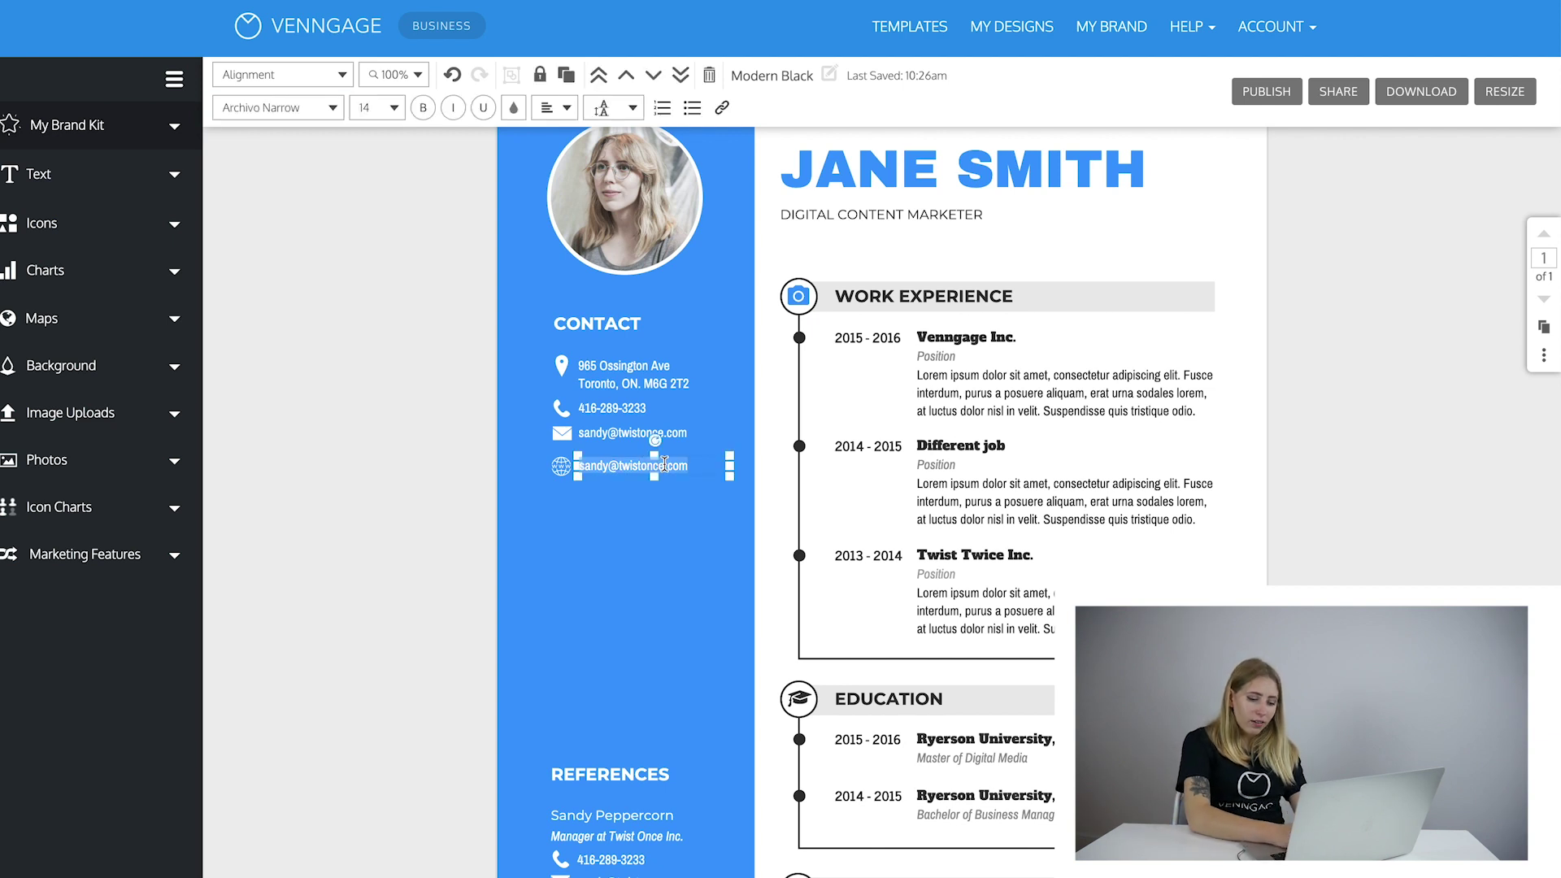
key("BackSpace")
type("www.venngage.com")
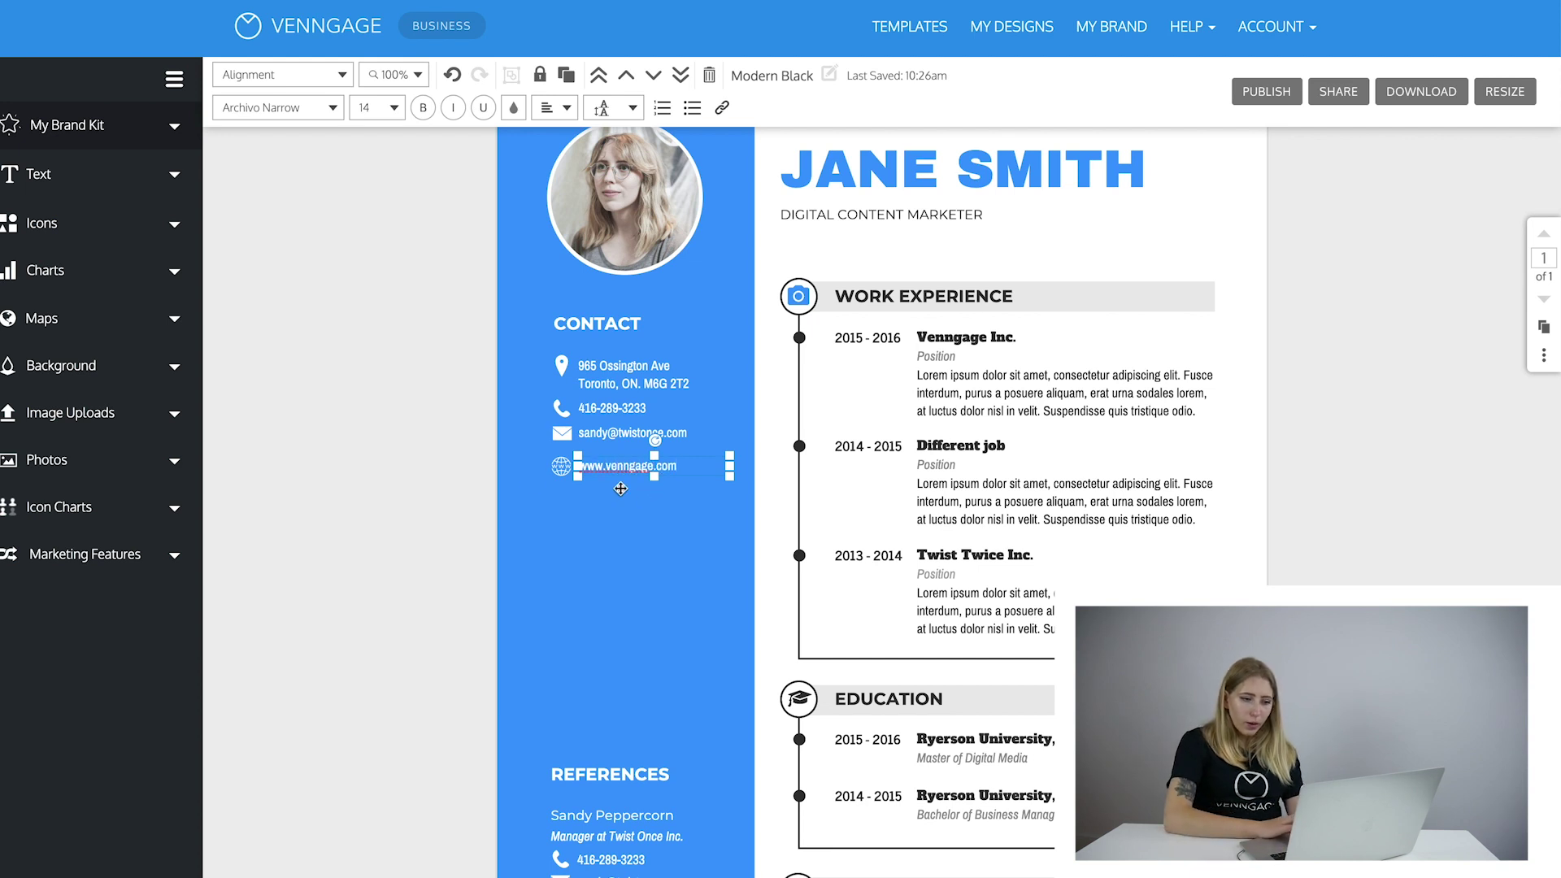
left_click(476, 519)
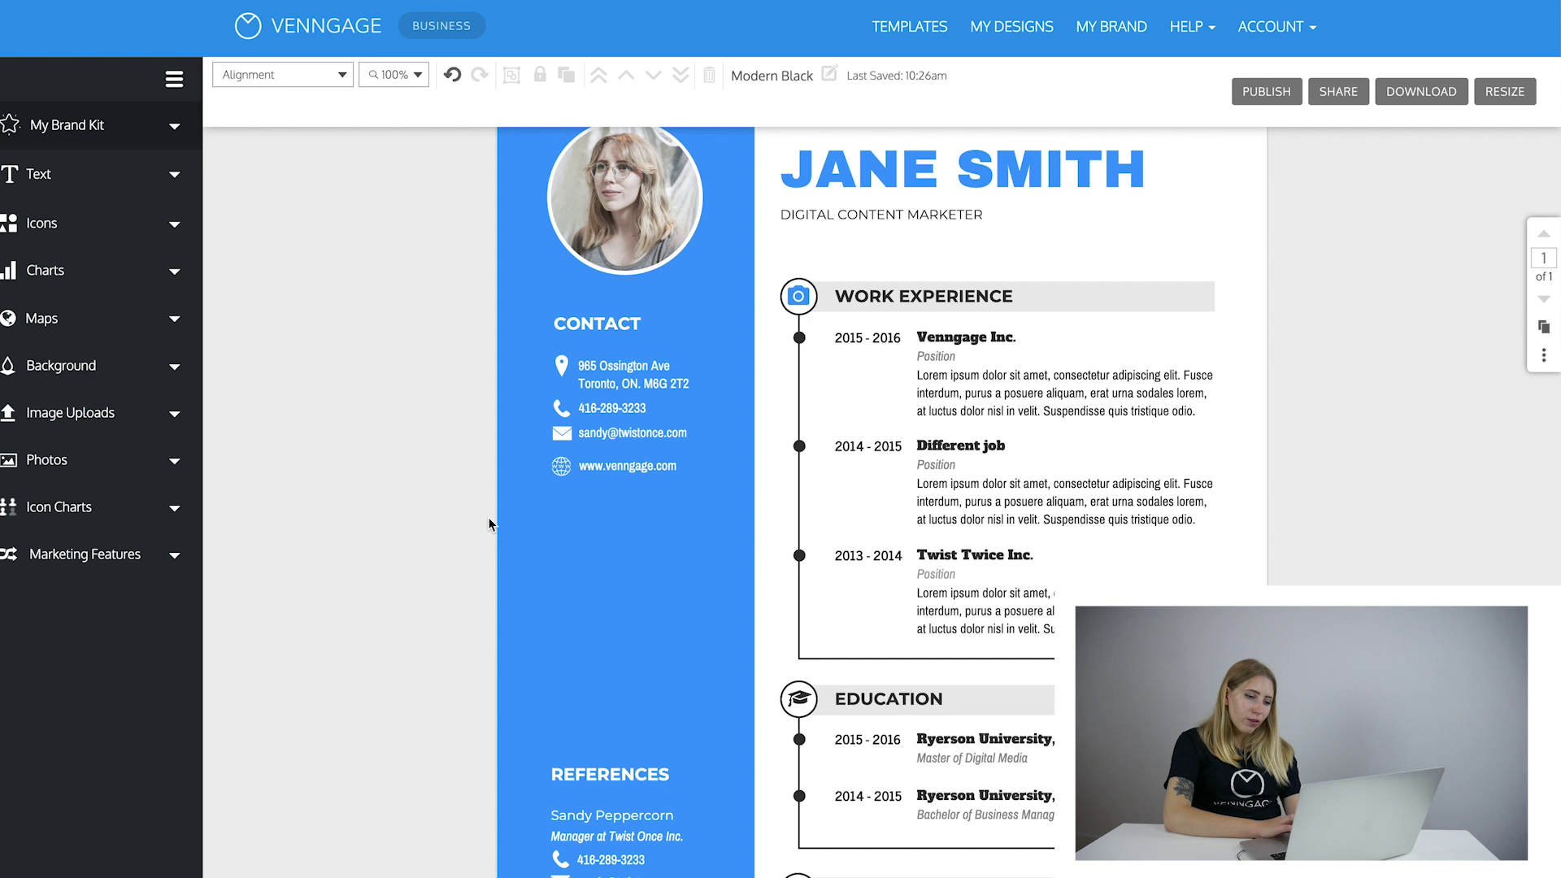
left_click(627, 465)
left_click_drag(683, 465, 576, 465)
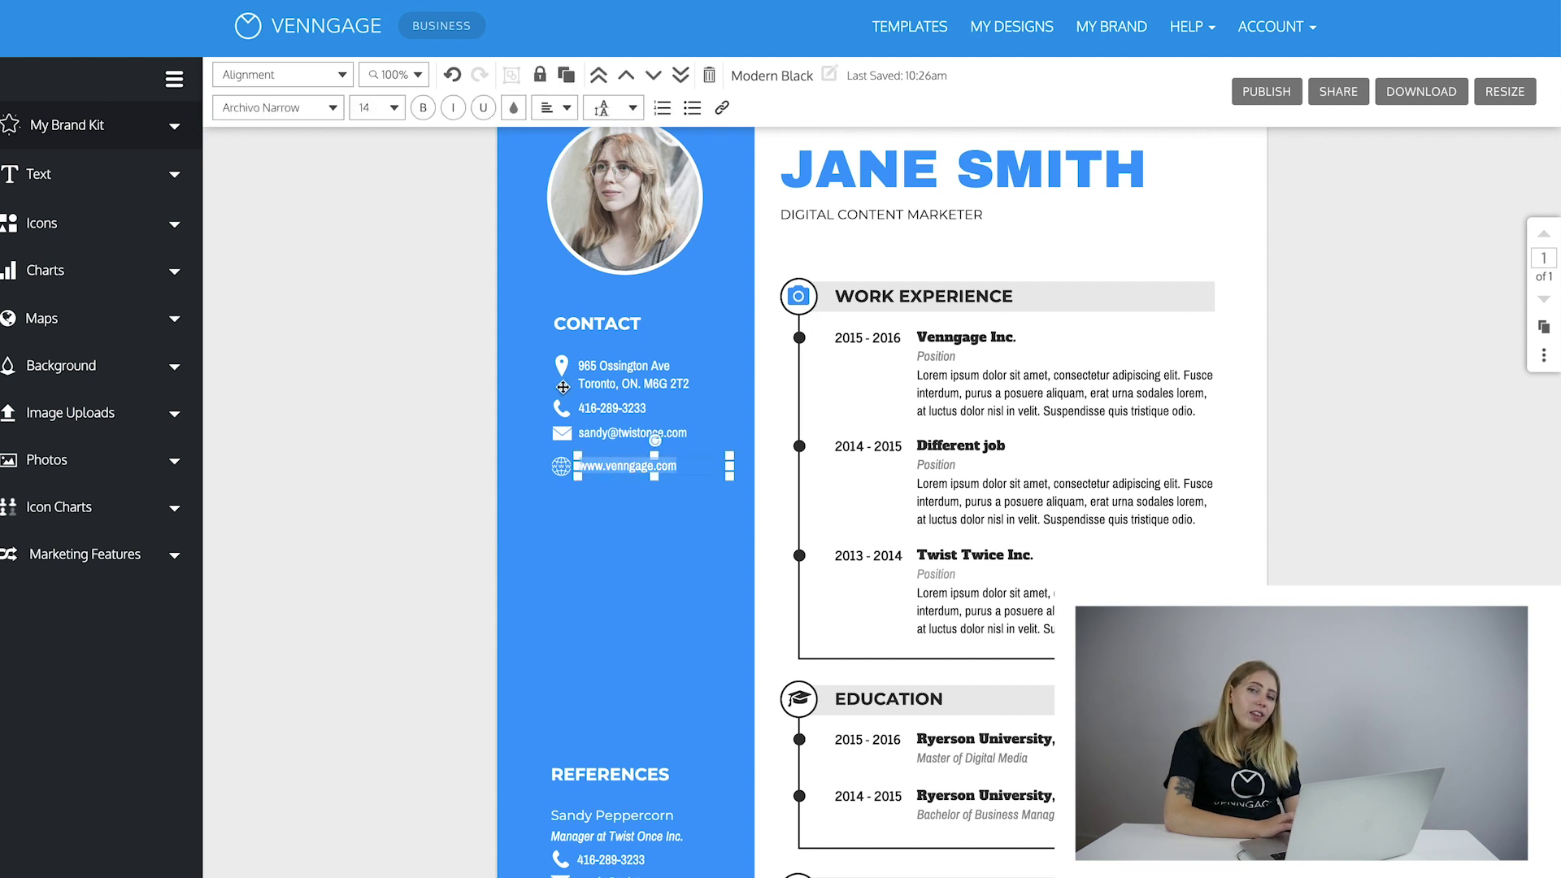
left_click(721, 108)
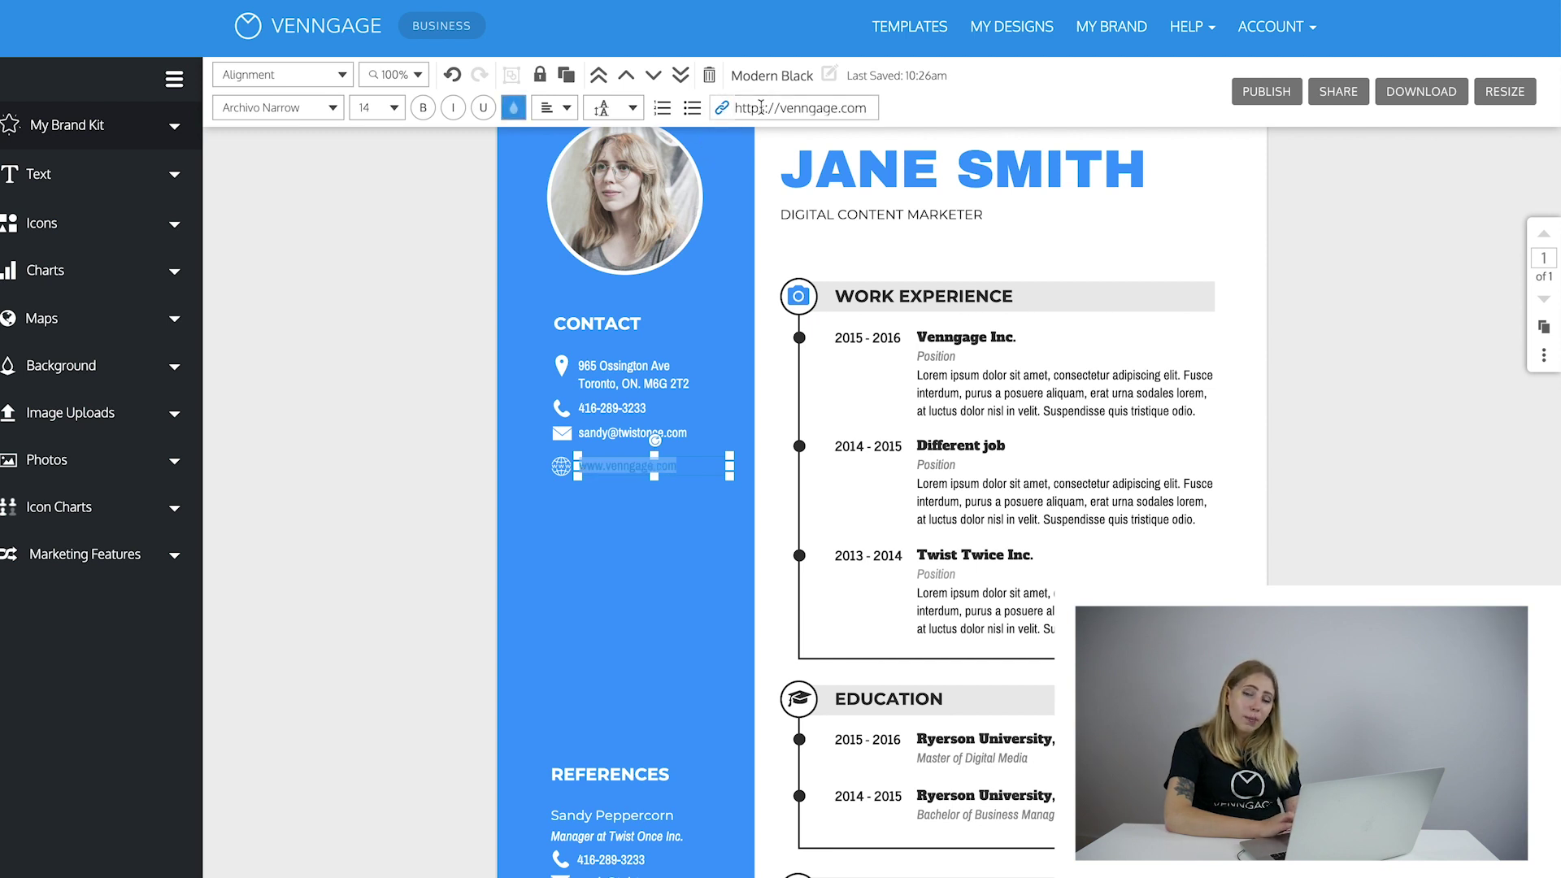
left_click(865, 107)
key("Return")
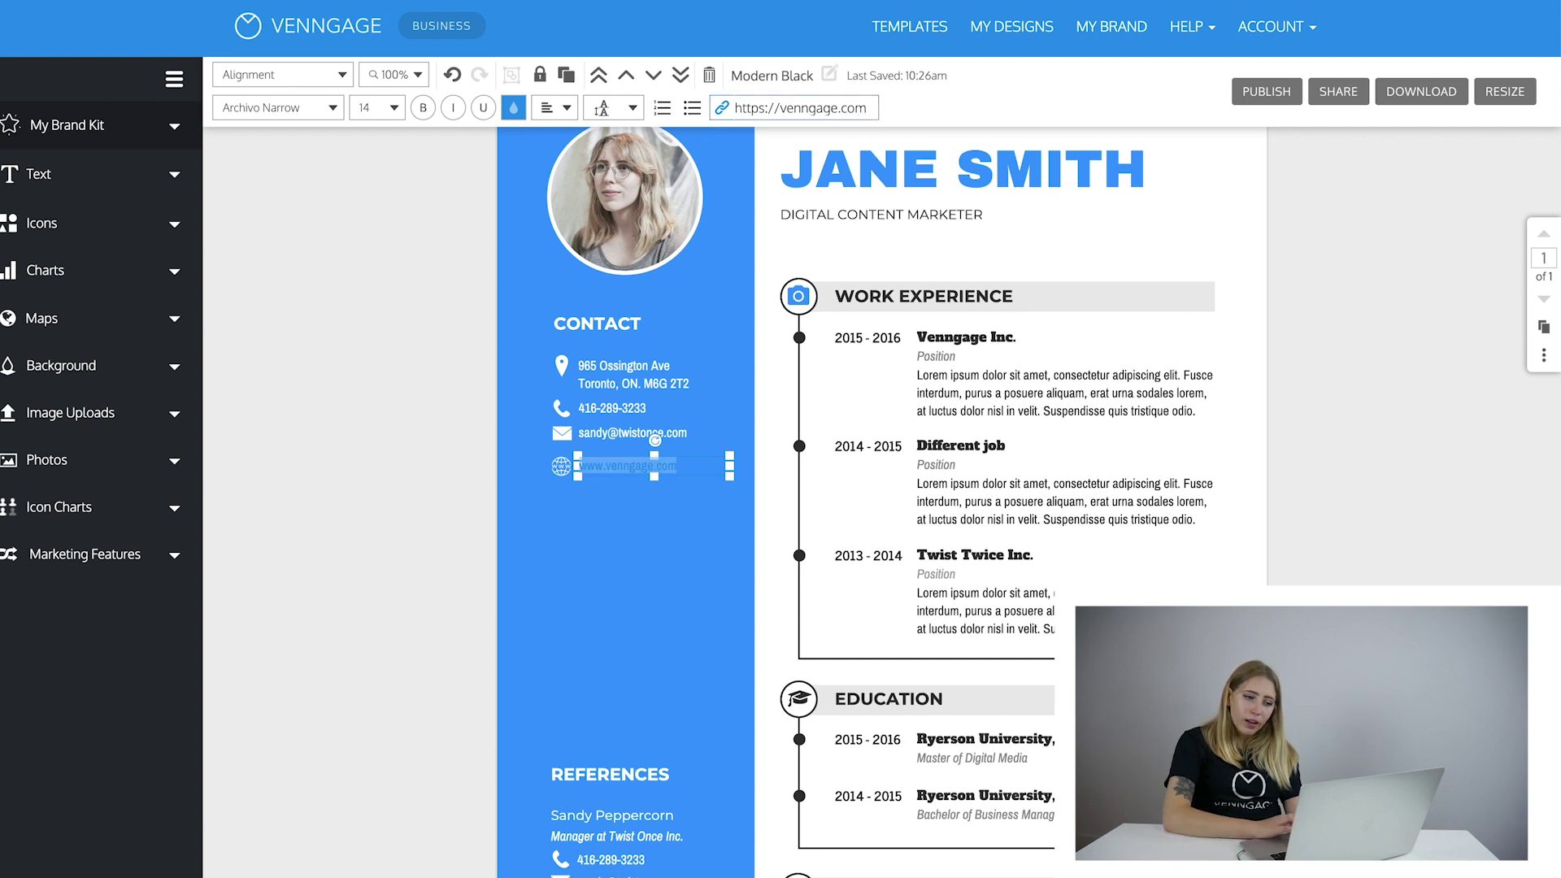
left_click(371, 457)
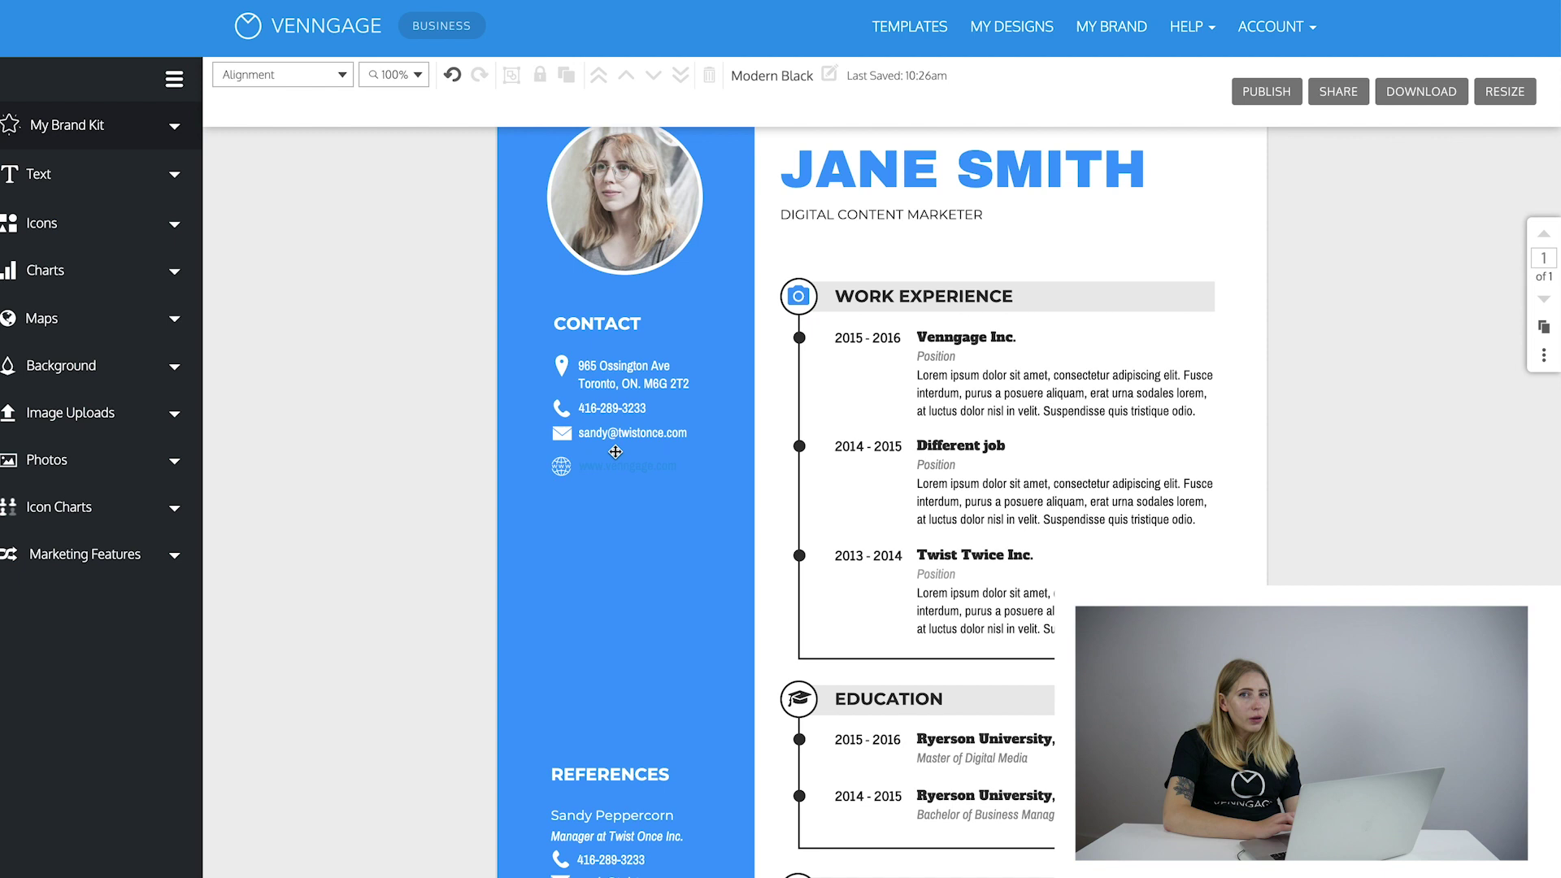
Color the linked website text under Contact white using the swatch colors.
left_click(689, 466)
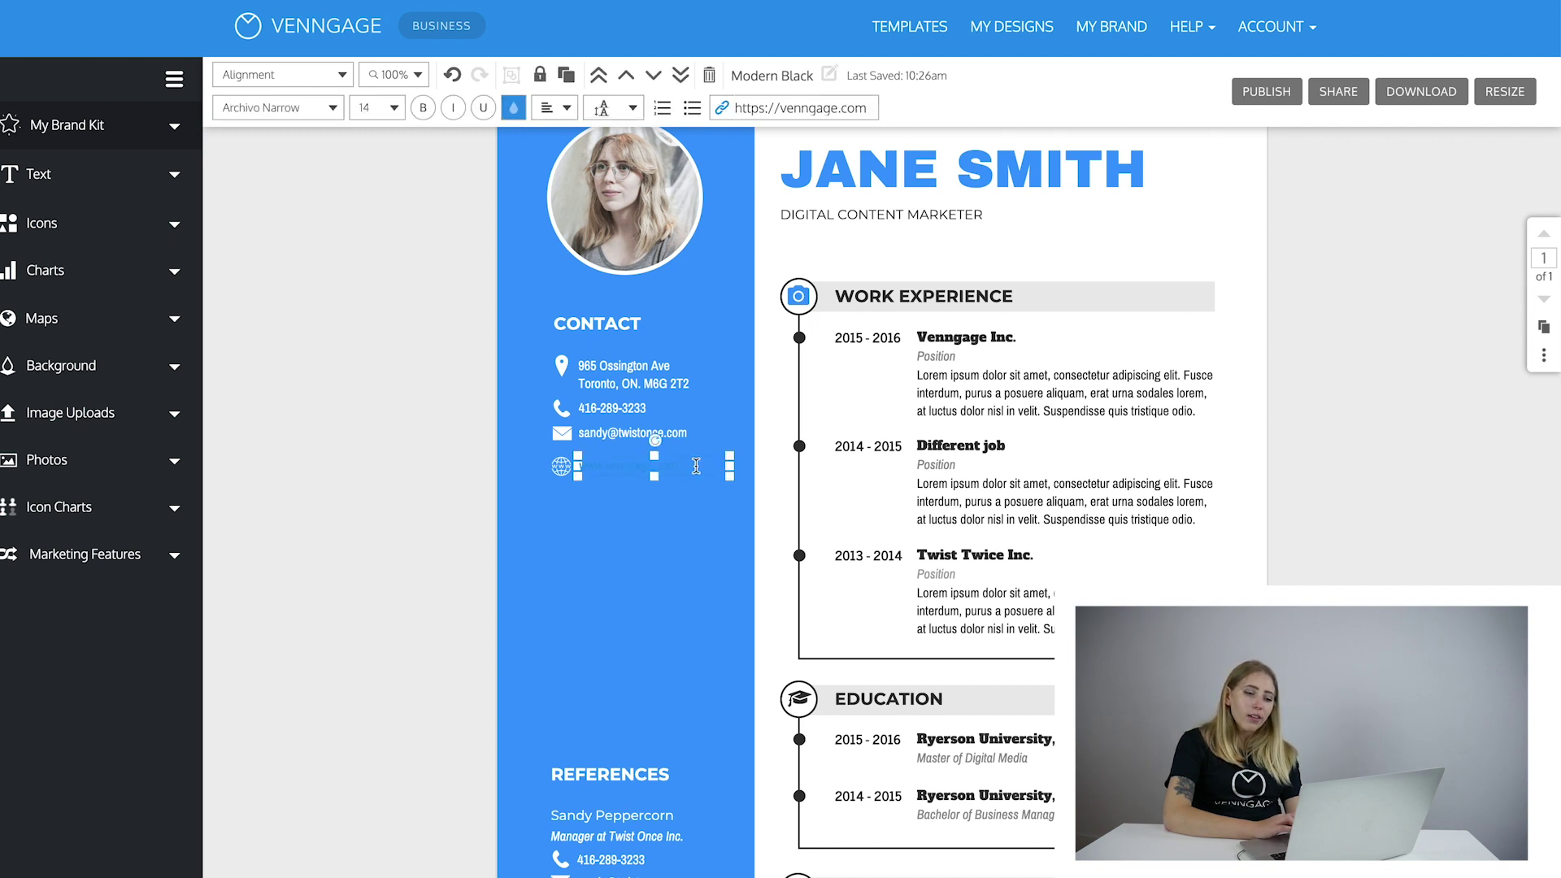
left_click_drag(674, 466, 560, 454)
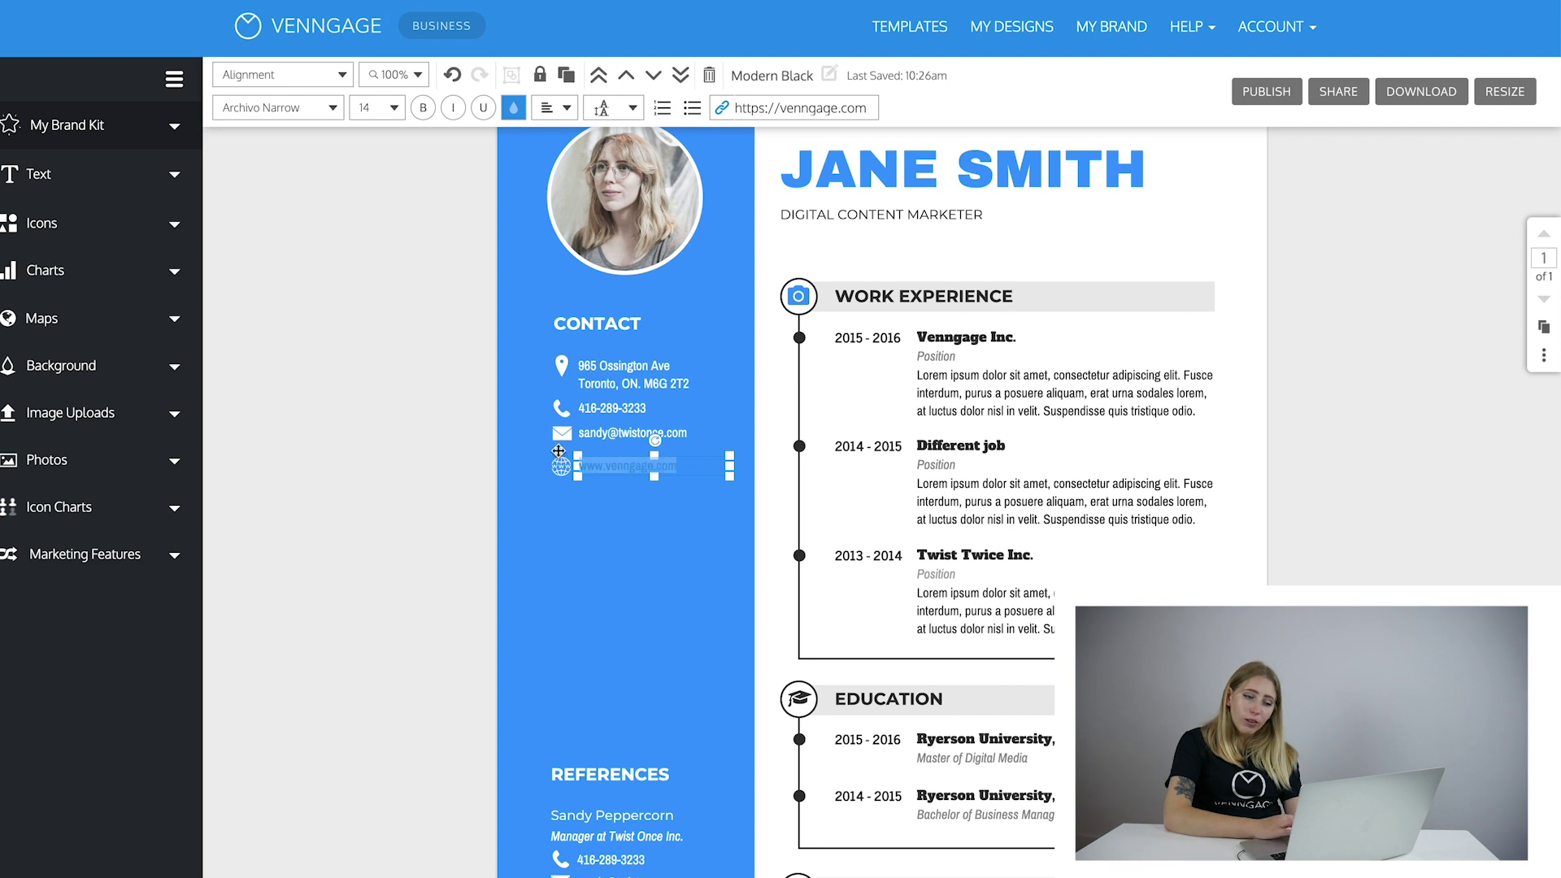
left_click(514, 108)
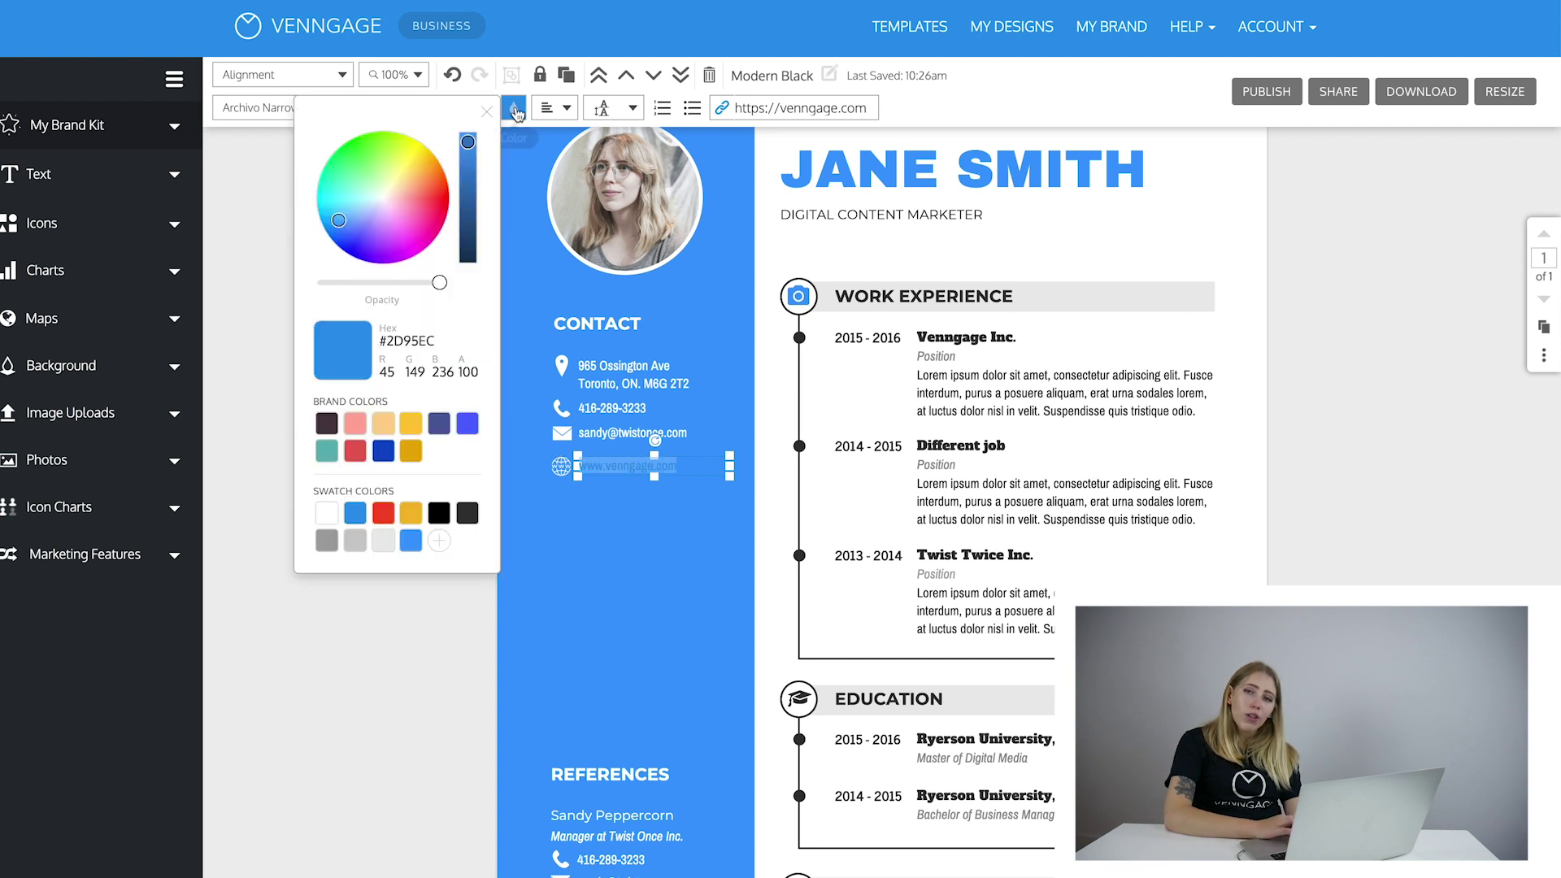
left_click(326, 513)
left_click(377, 730)
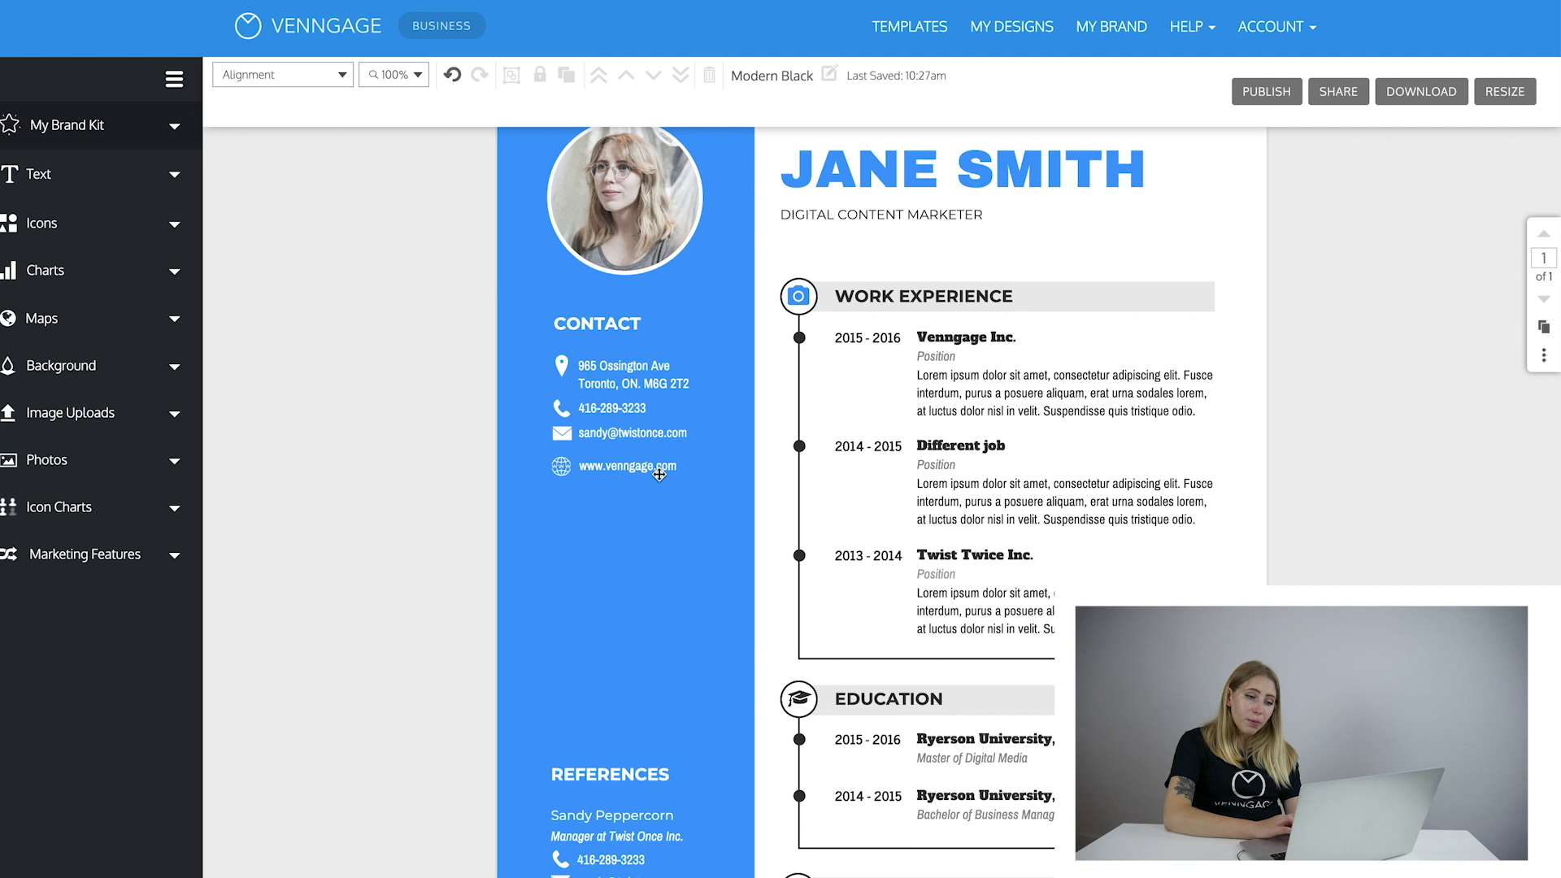
Publish the design under a new title made of the owner's first name in the possessive followed by "resume".
left_click(1282, 89)
left_click(1274, 180)
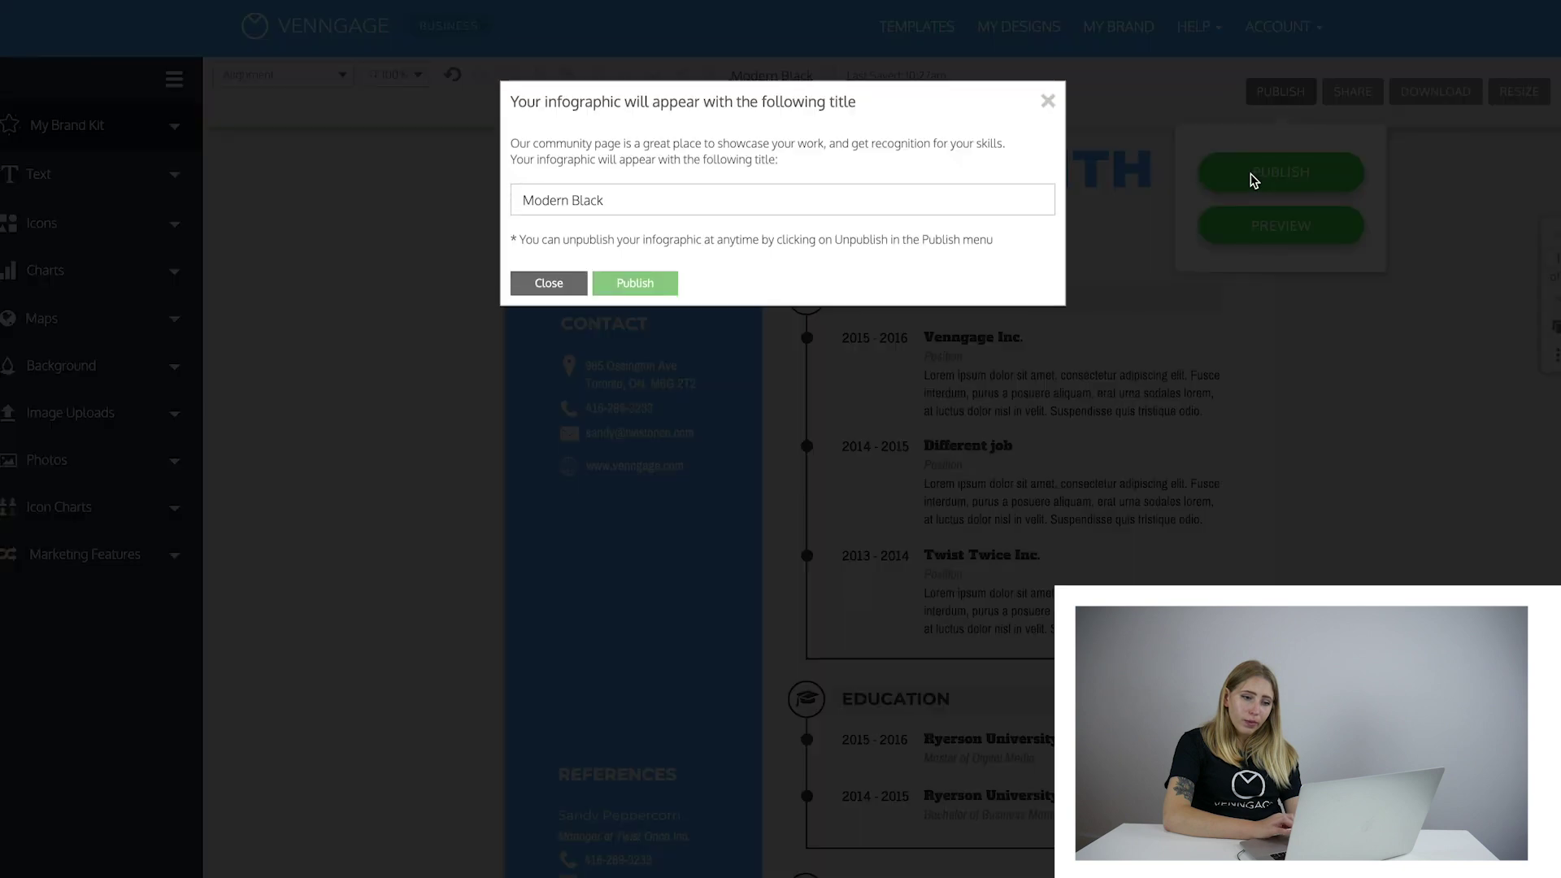
left_click_drag(746, 202, 550, 140)
type("Alice's resume")
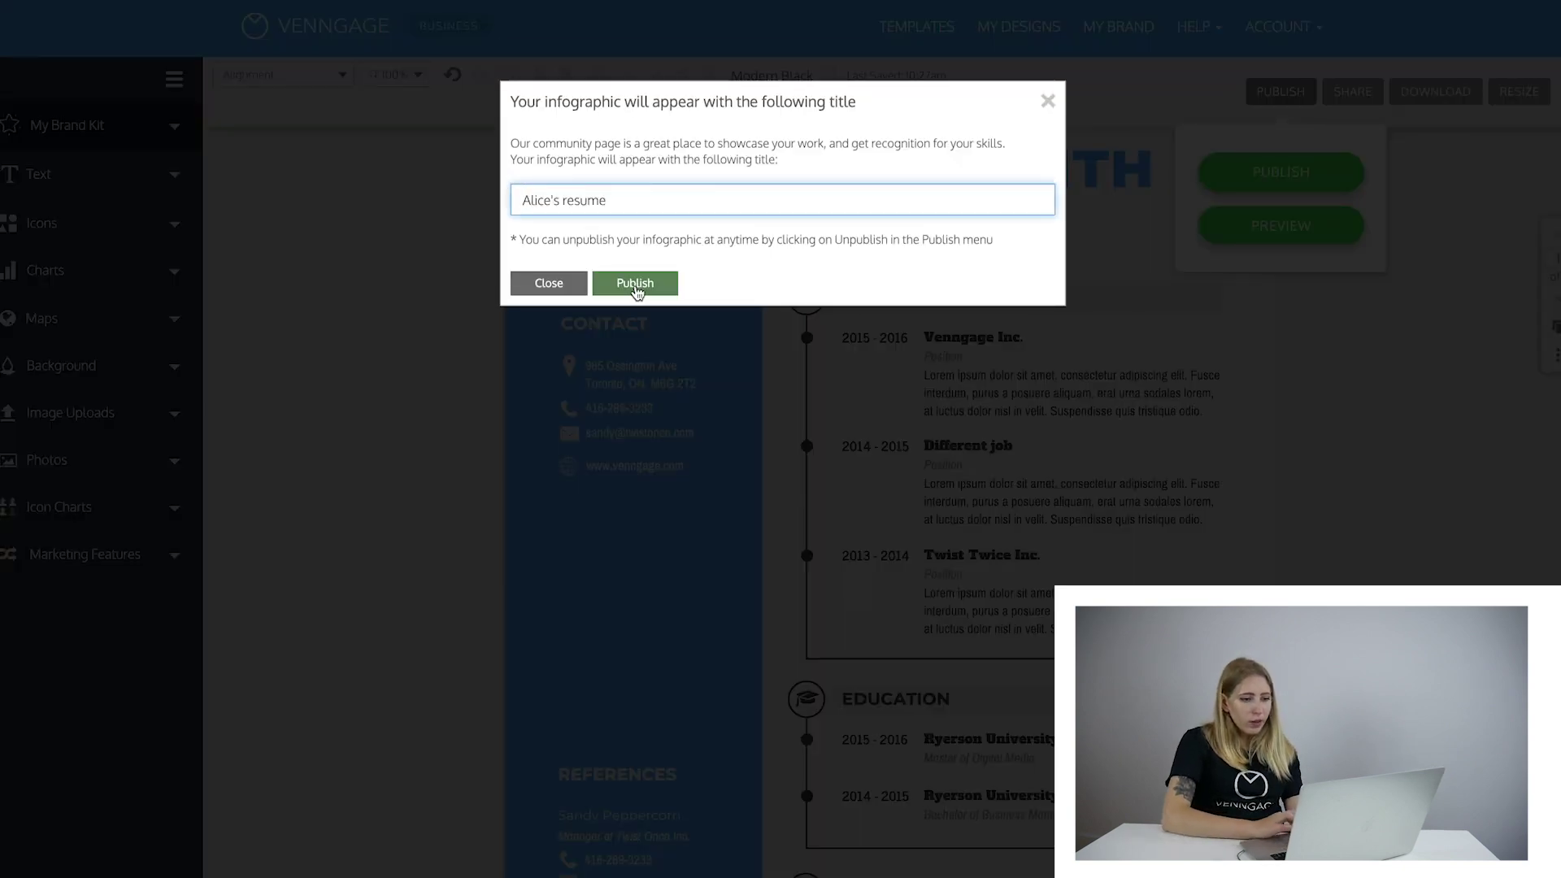
left_click(635, 285)
Download the resume as an interactive PDF and open the downloaded file.
left_click(1395, 95)
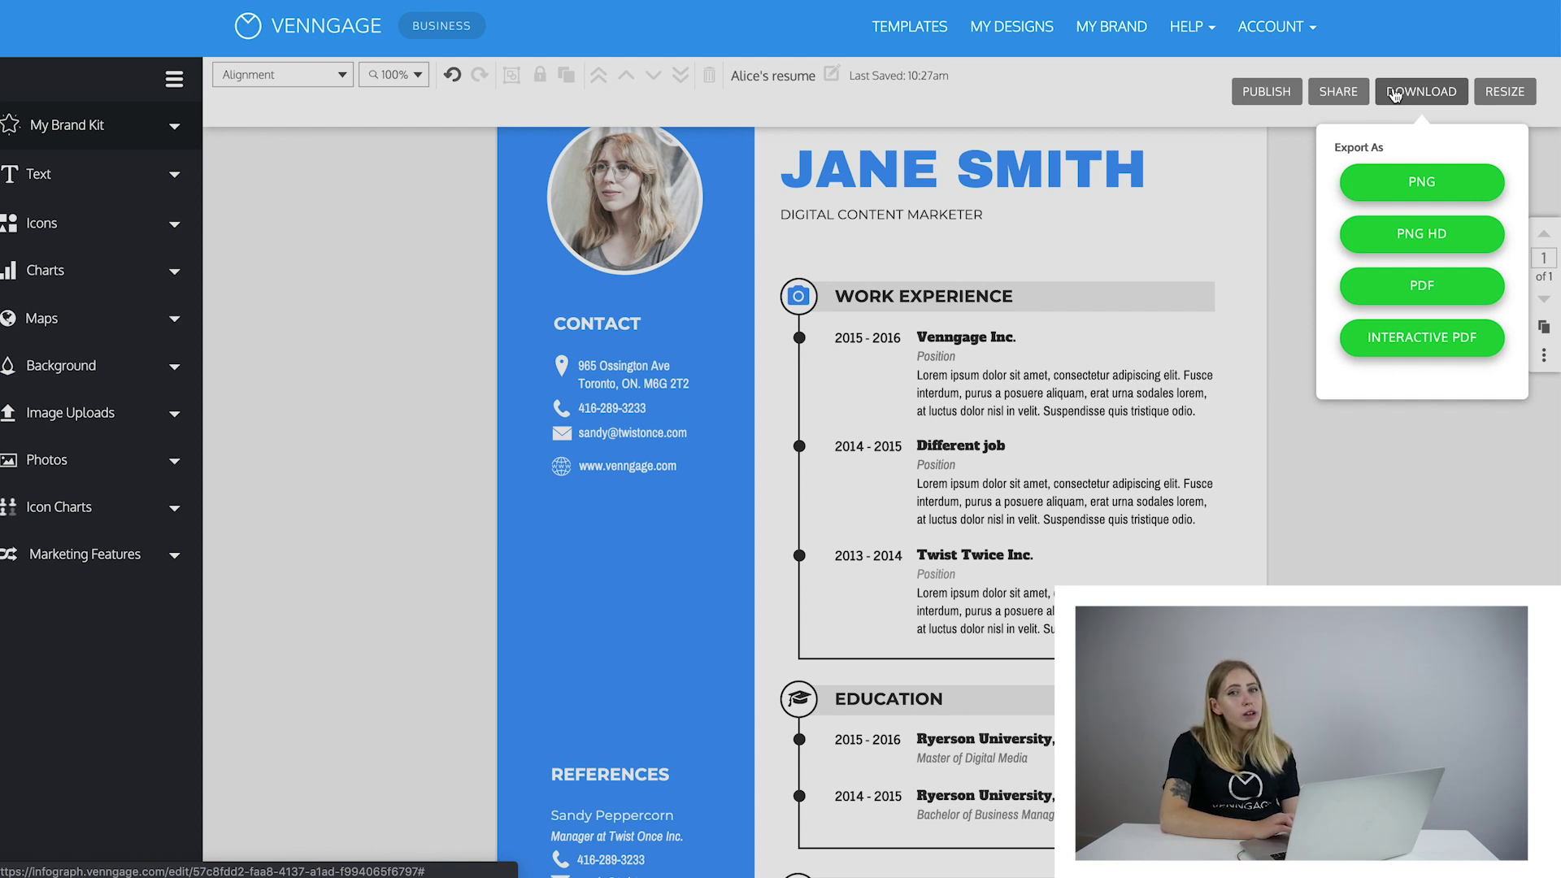
left_click(1462, 340)
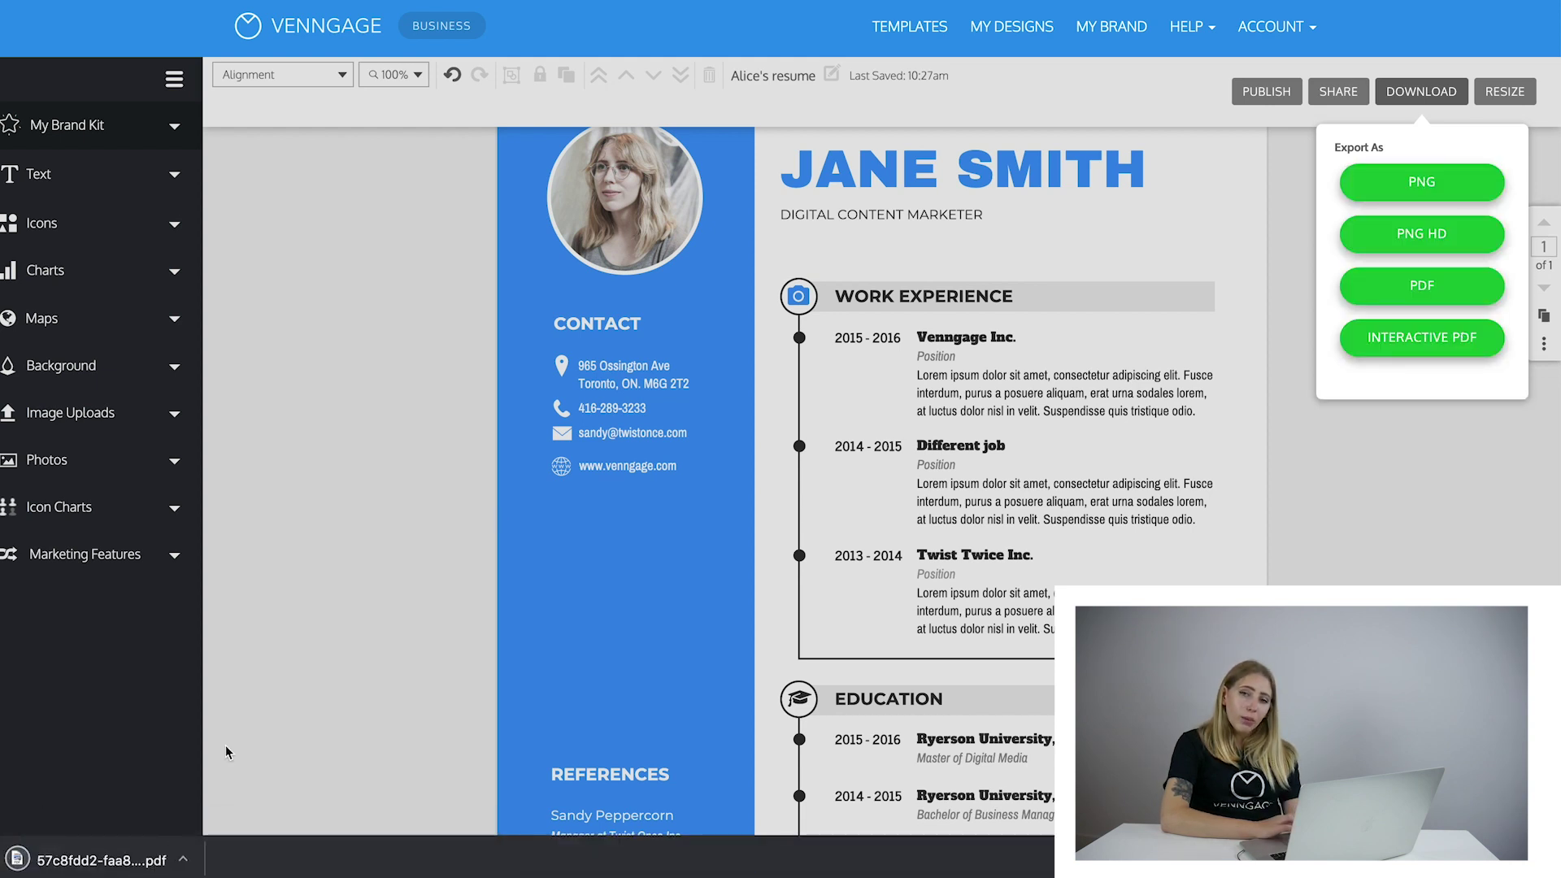
left_click(130, 862)
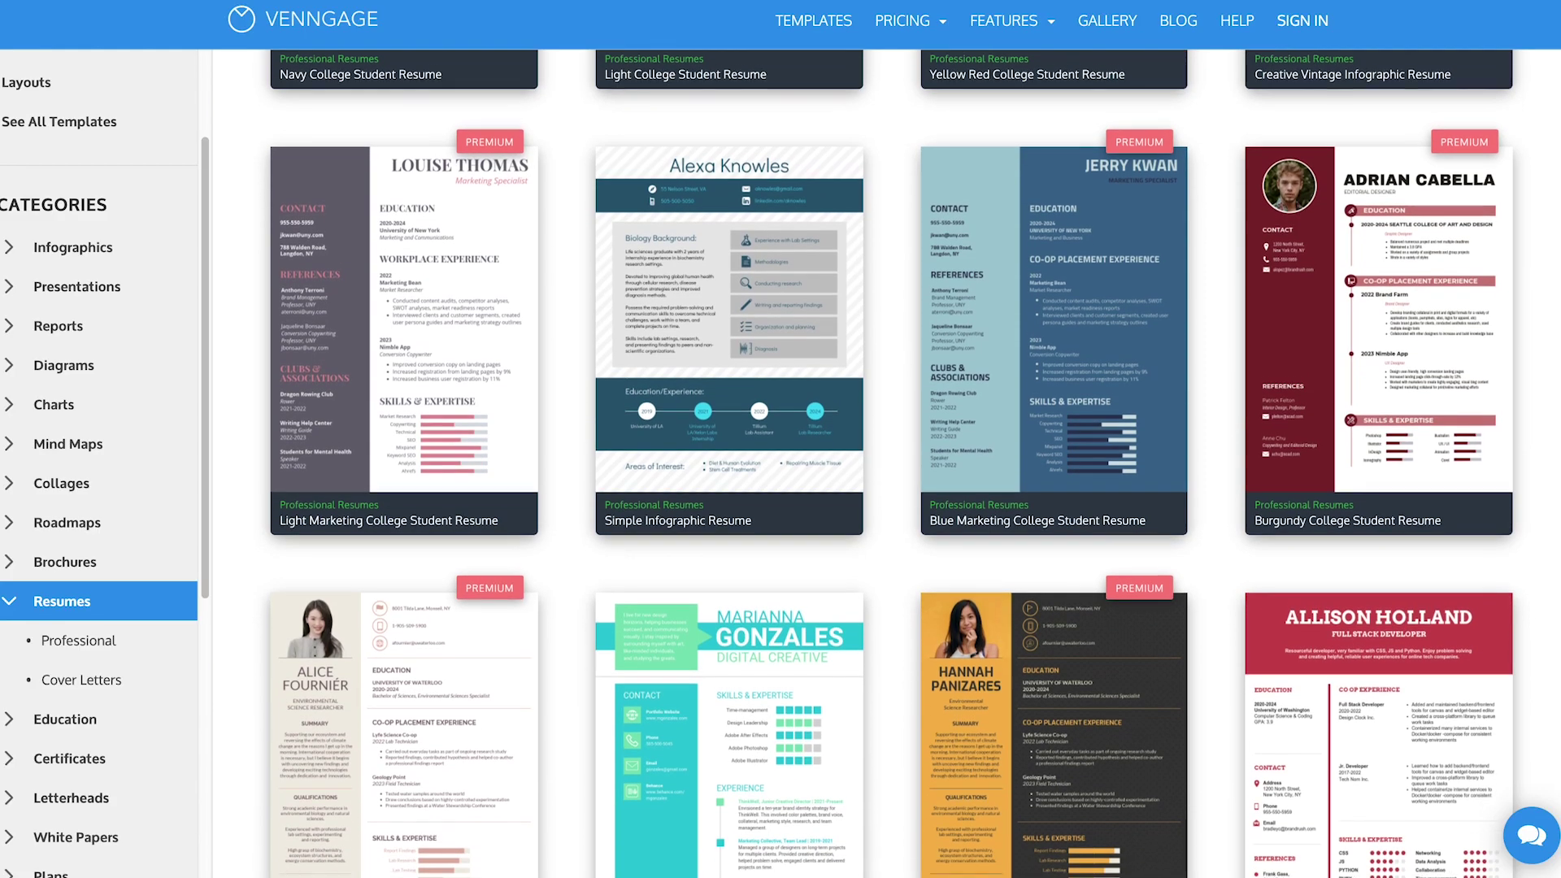
scroll(891, 463, "down", 3)
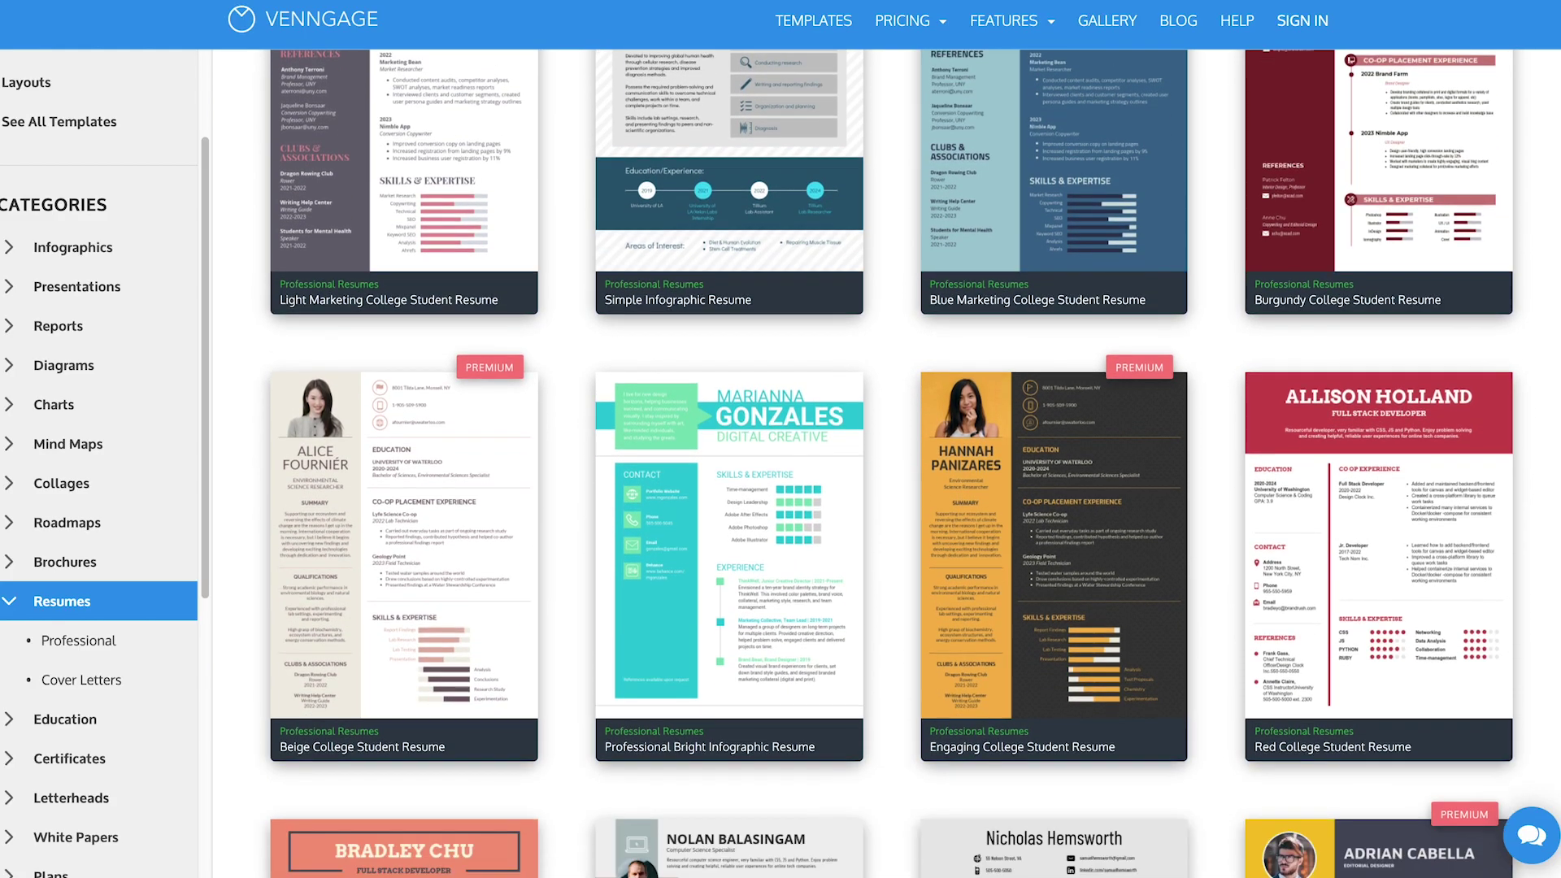
scroll(911, 463, "down", 2)
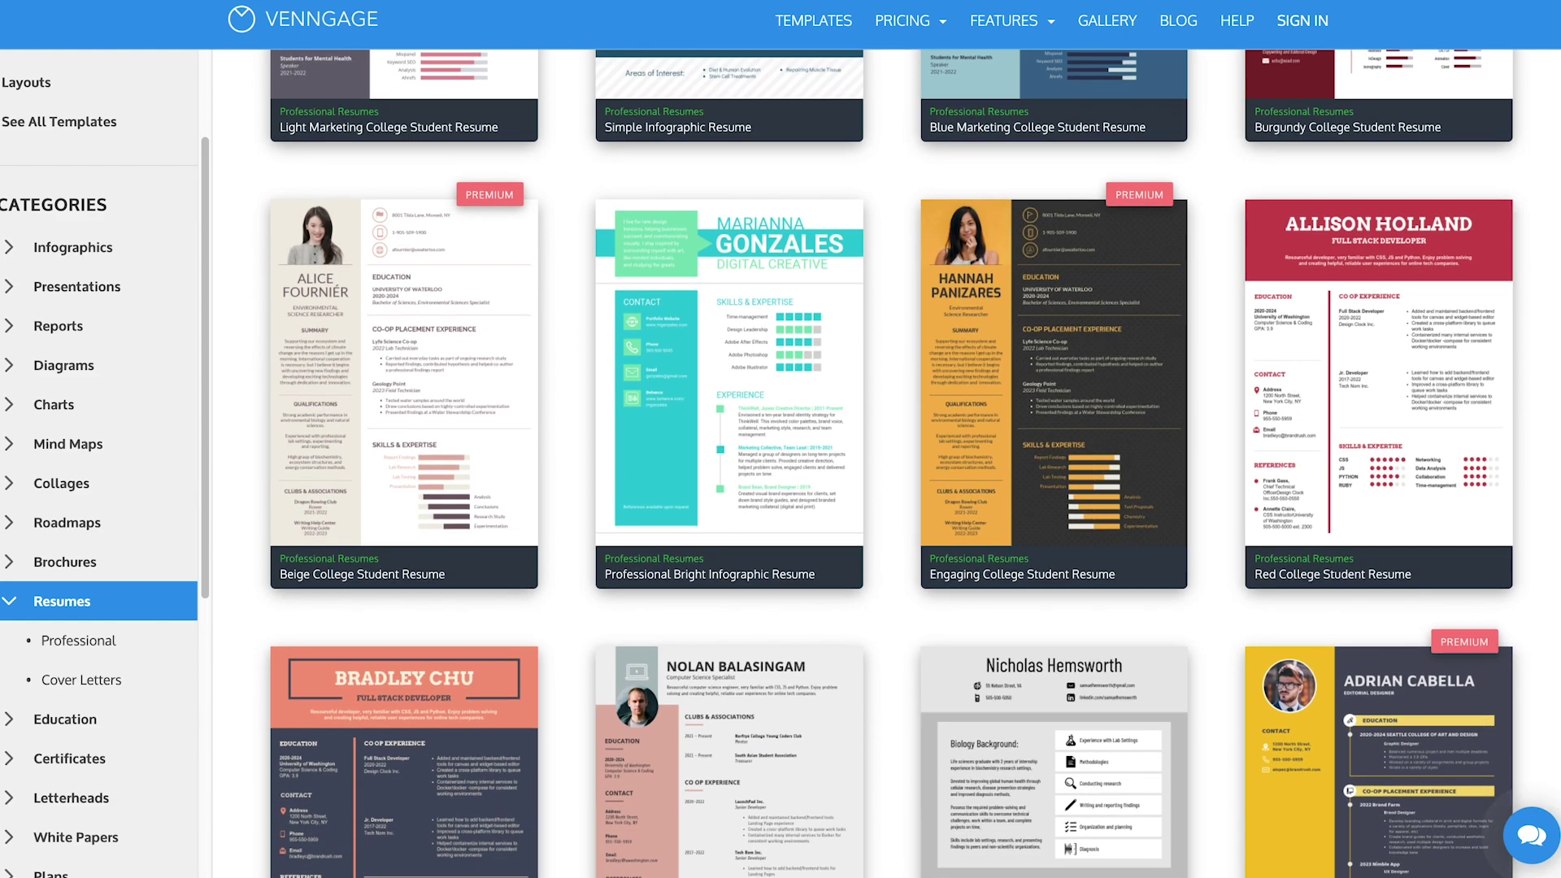
scroll(891, 464, "down", 1)
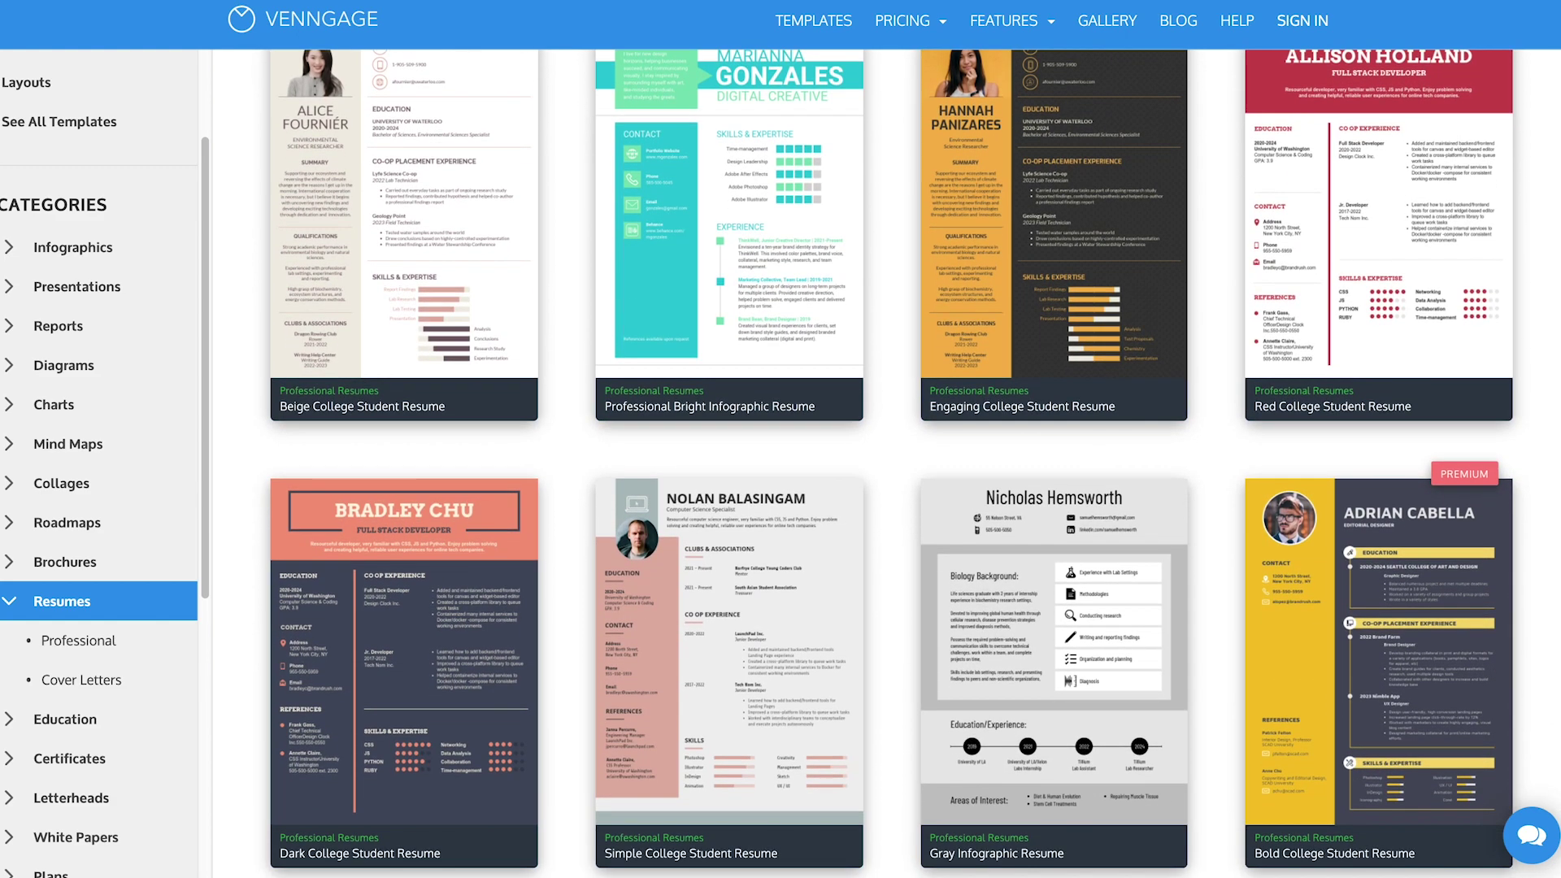